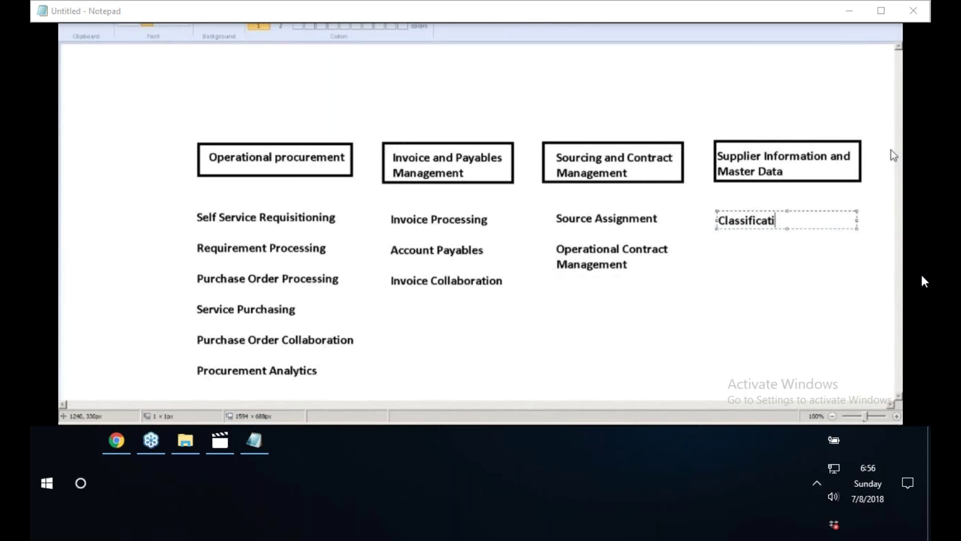
Finish the Supplier Information list with the lines 'Classification and Segmentation' and 'Supplier Evaluation'
type("and Segm")
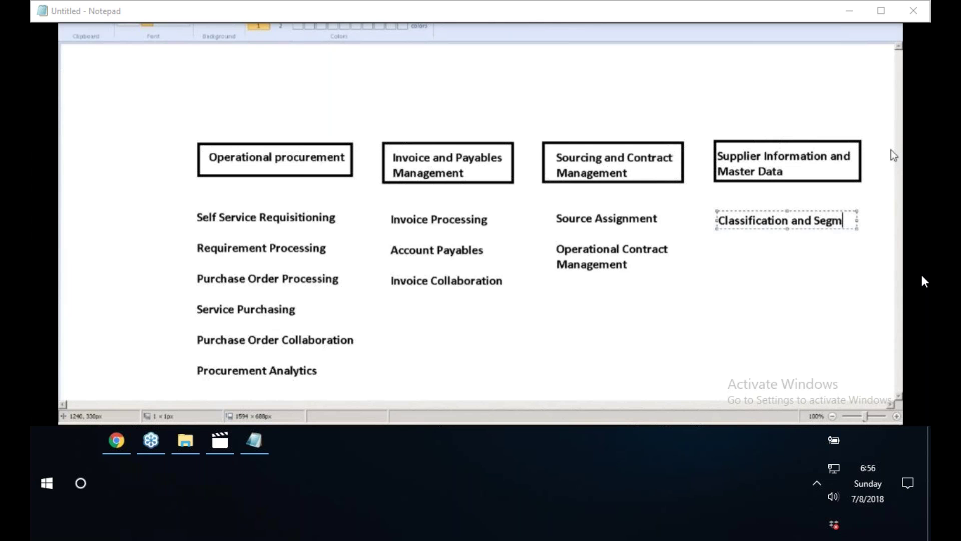
type("entation")
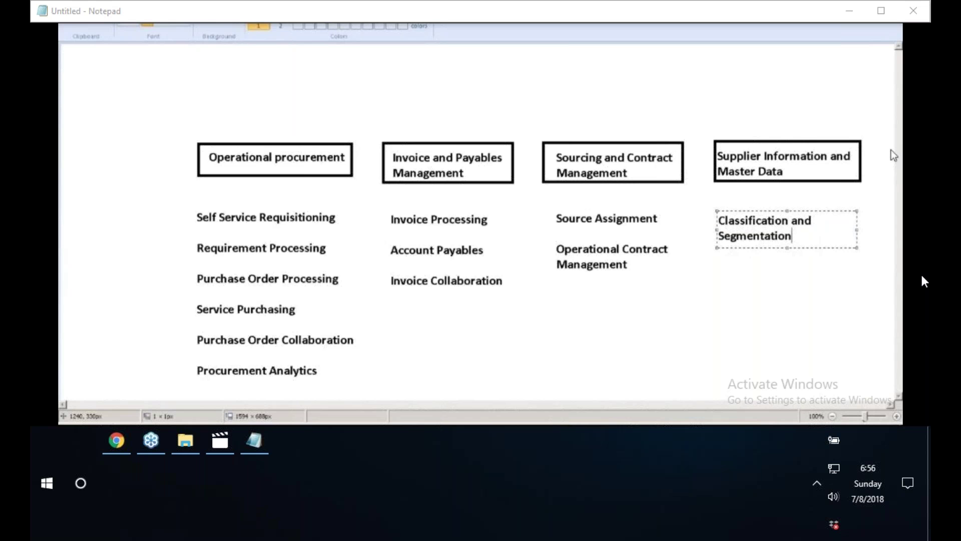
key("Return")
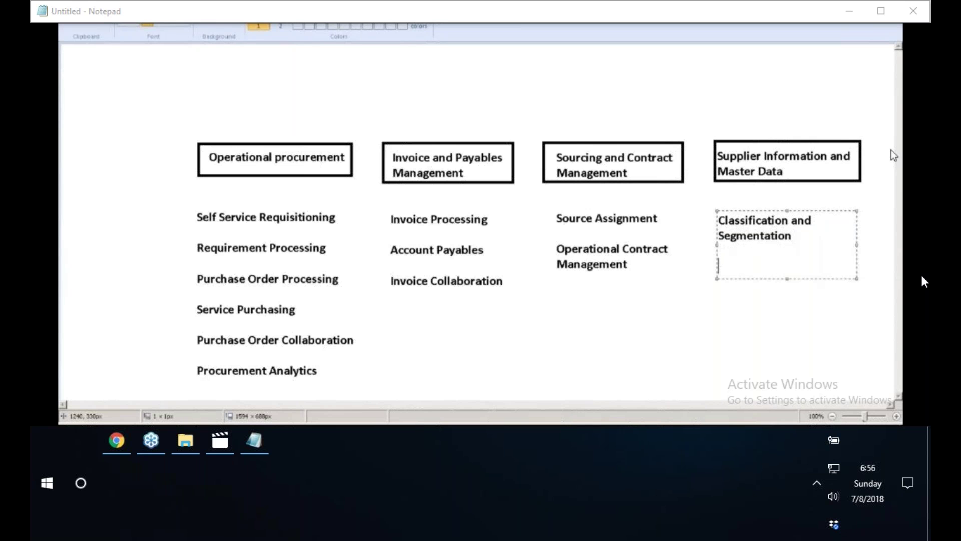
type("Supplier")
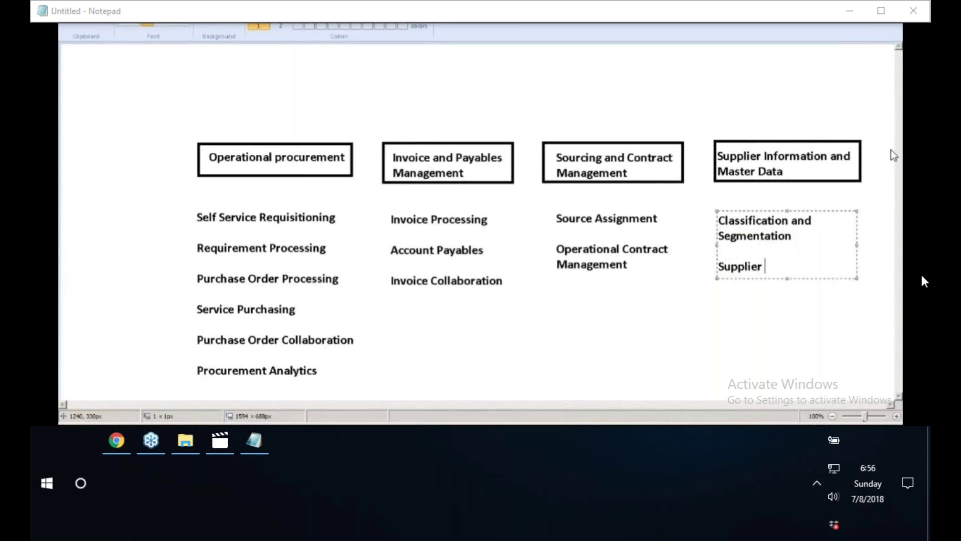
key("BackSpace")
key("BackSpace")
key("BackSpace")
key("BackSpace")
key("BackSpace")
key("BackSpace")
key("BackSpace")
key("BackSpace")
key("BackSpace")
type("Supplier Evaluation")
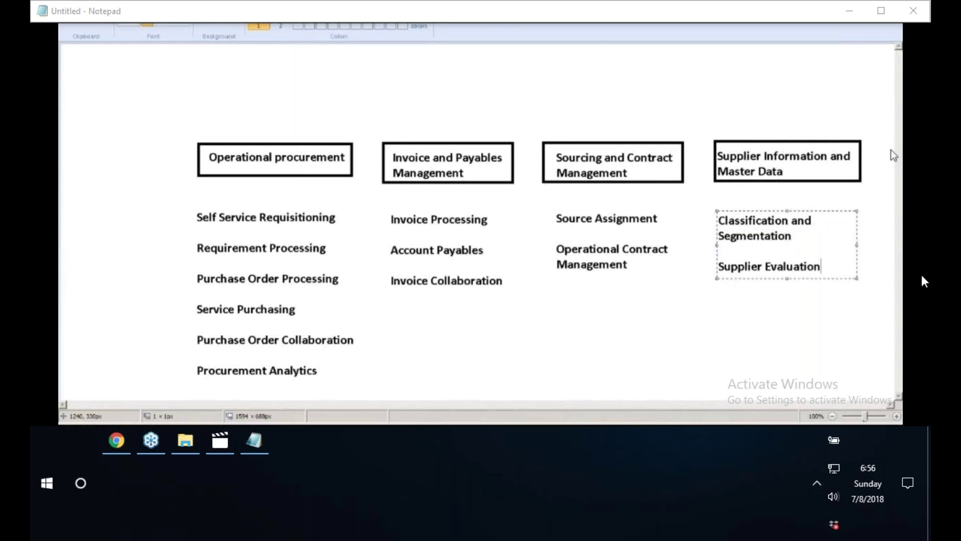
left_click(662, 277)
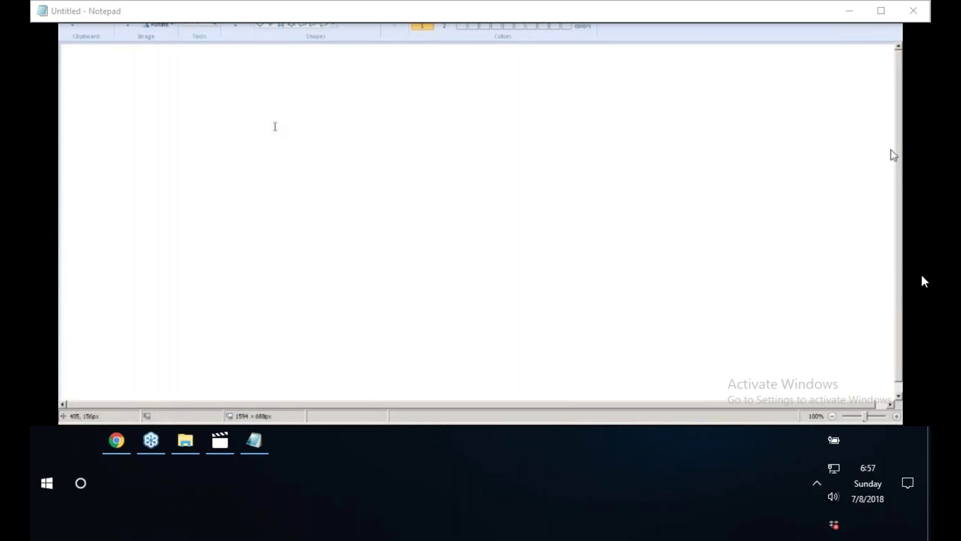
Place the heading 'Purchase Requisition Object' on a single line at the upper left
left_click(256, 152)
type("P")
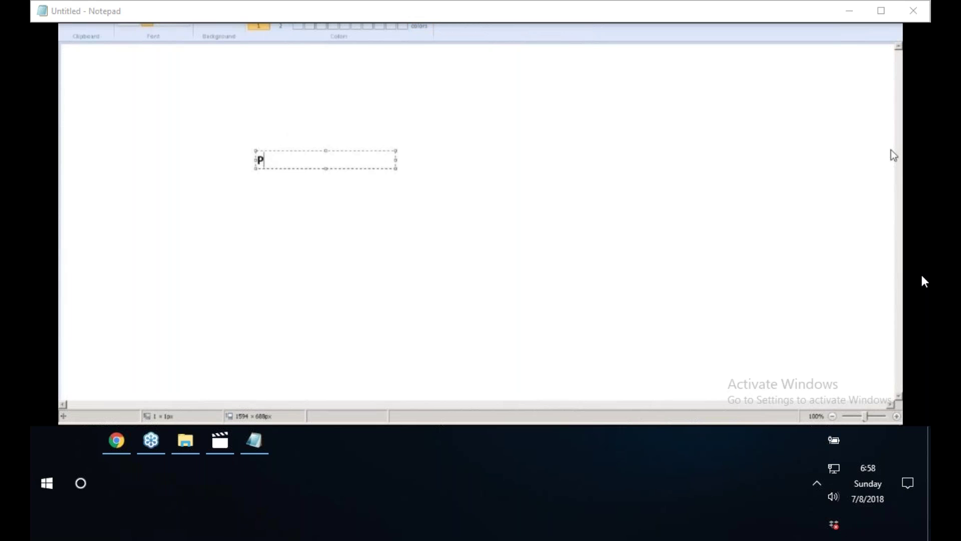
type("urchase Requisition ")
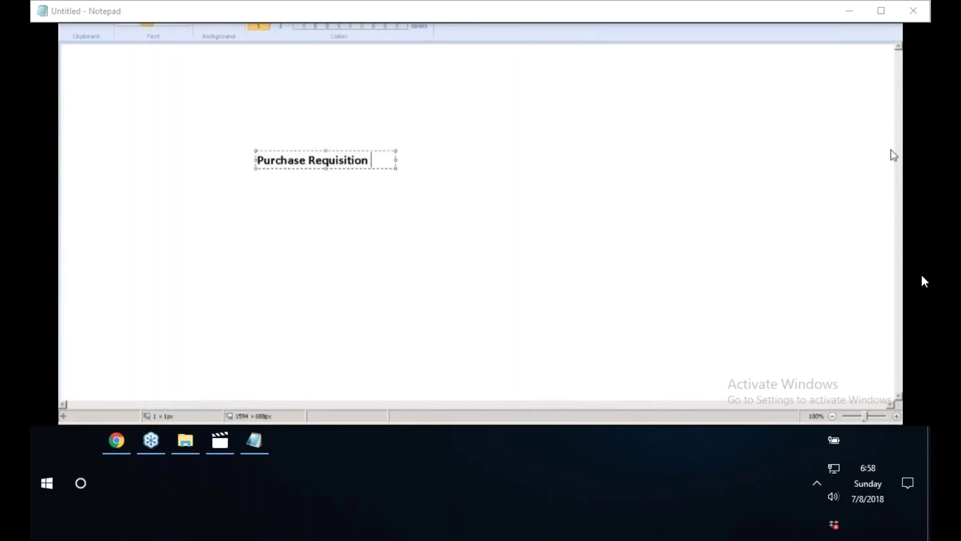
type("Object")
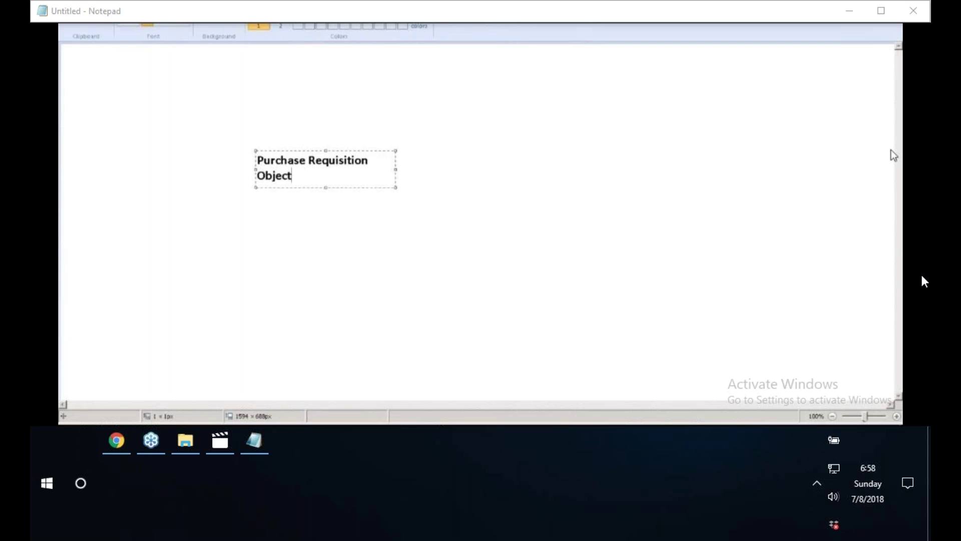
left_click_drag(395, 169, 472, 169)
left_click(422, 212)
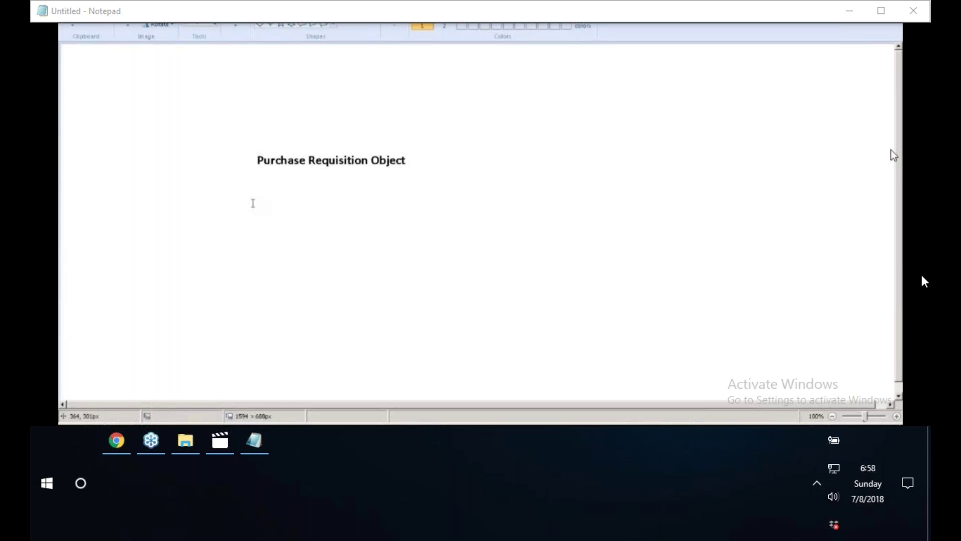
List Create Purchase Requisition, My Purchase Requisitions and Confirm Receipt of Goods below the heading
left_click(261, 203)
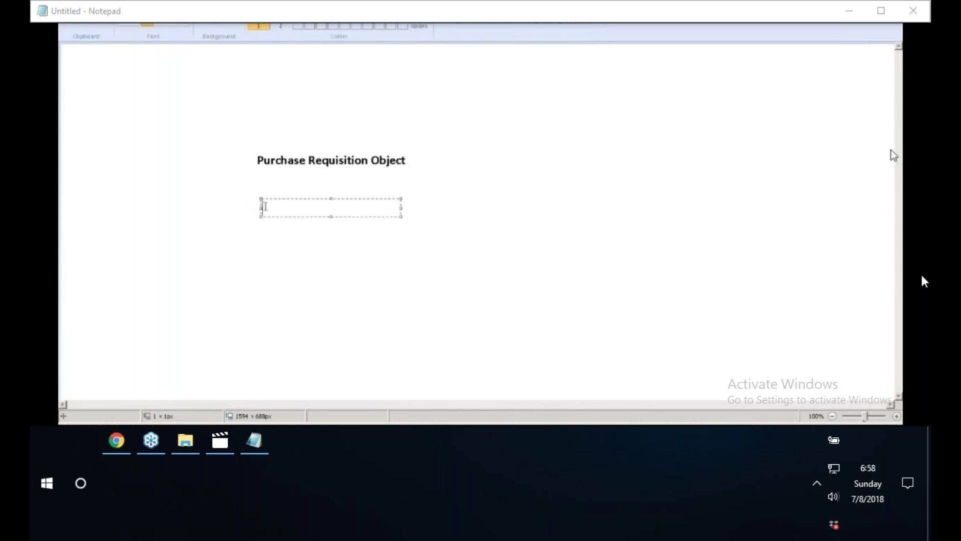
type("Create Purchase ")
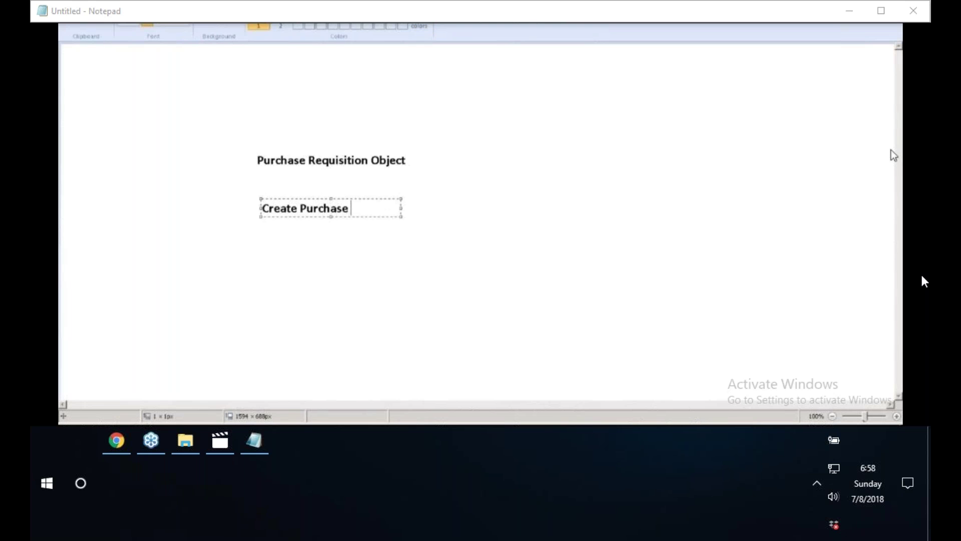
type("Requisition")
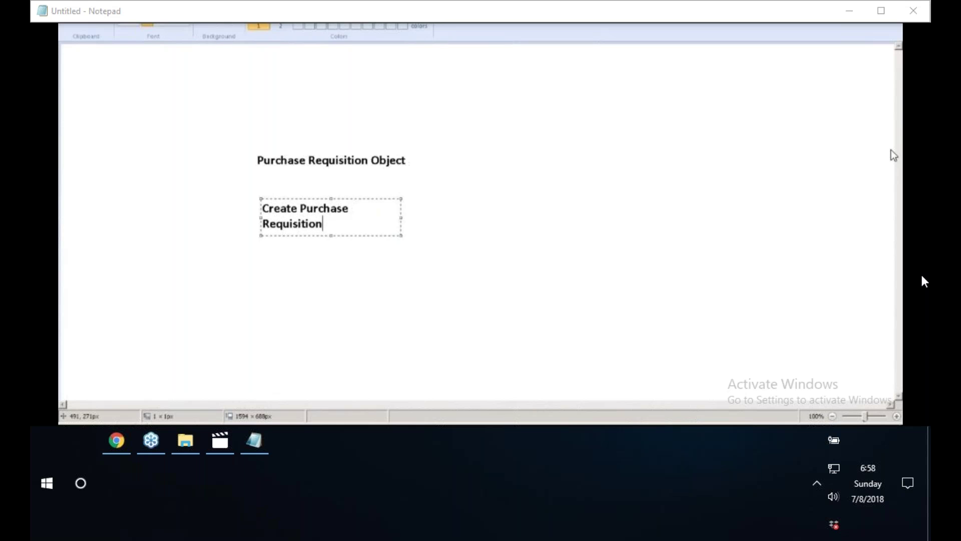
left_click_drag(401, 217, 473, 227)
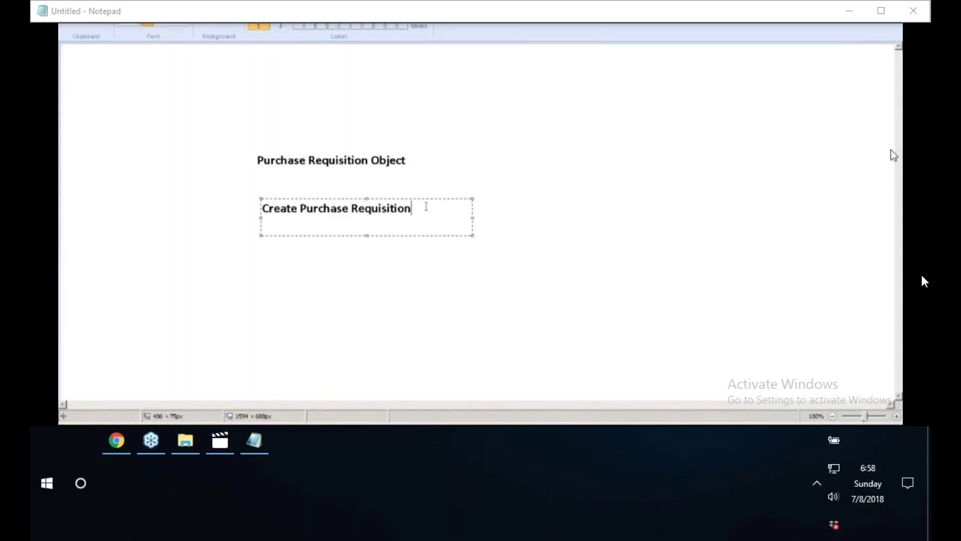
key("Return")
key("Return")
type("My Purchase R")
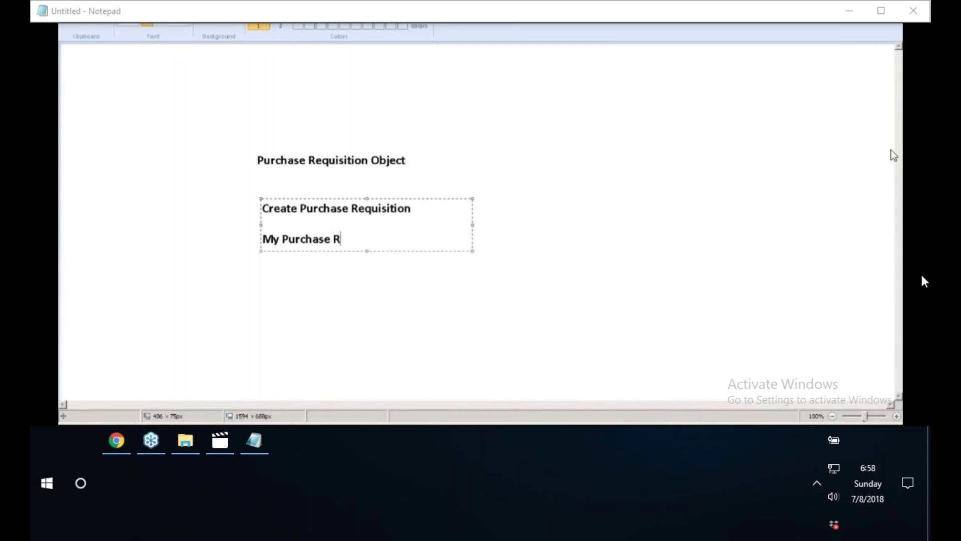
type("equisition")
type("s")
key("Return")
type("Confirm R")
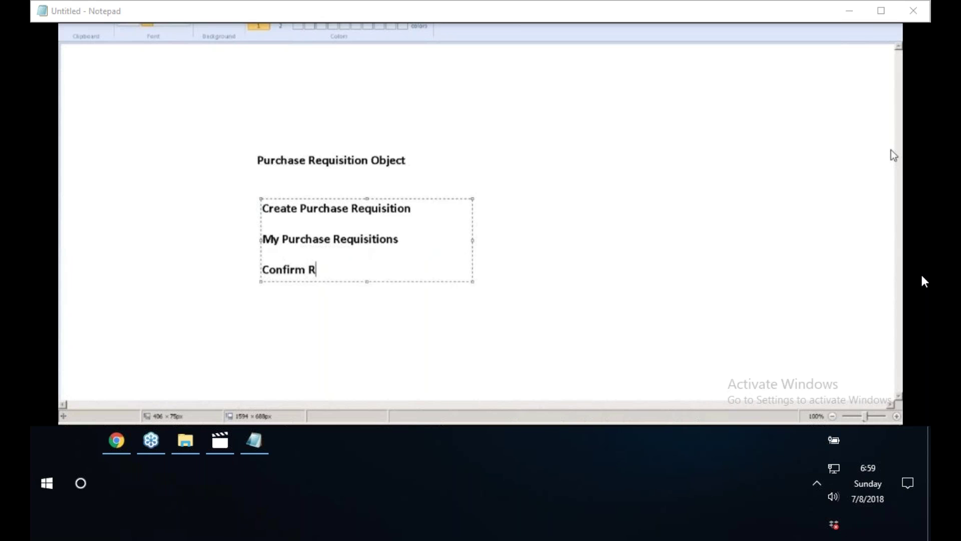
type("eceipt of Goods")
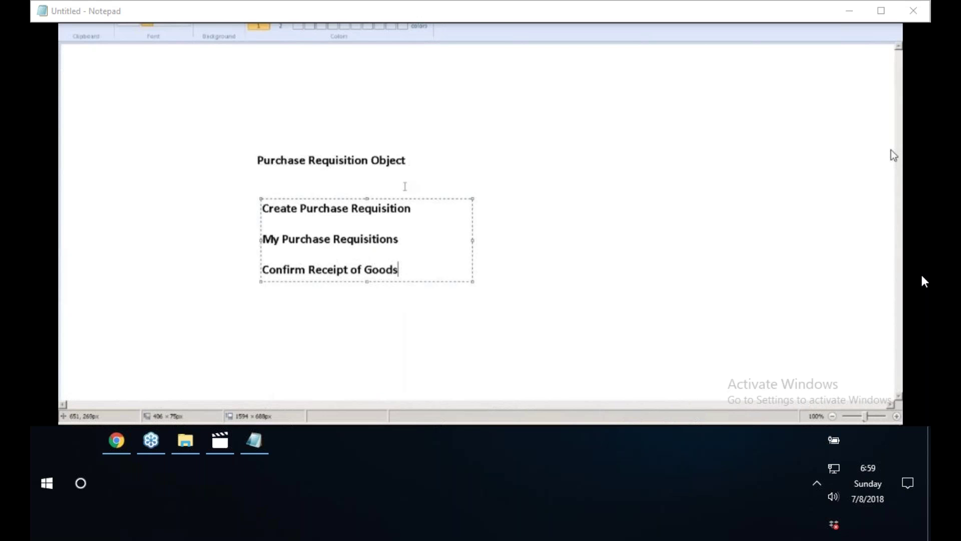
left_click(400, 266)
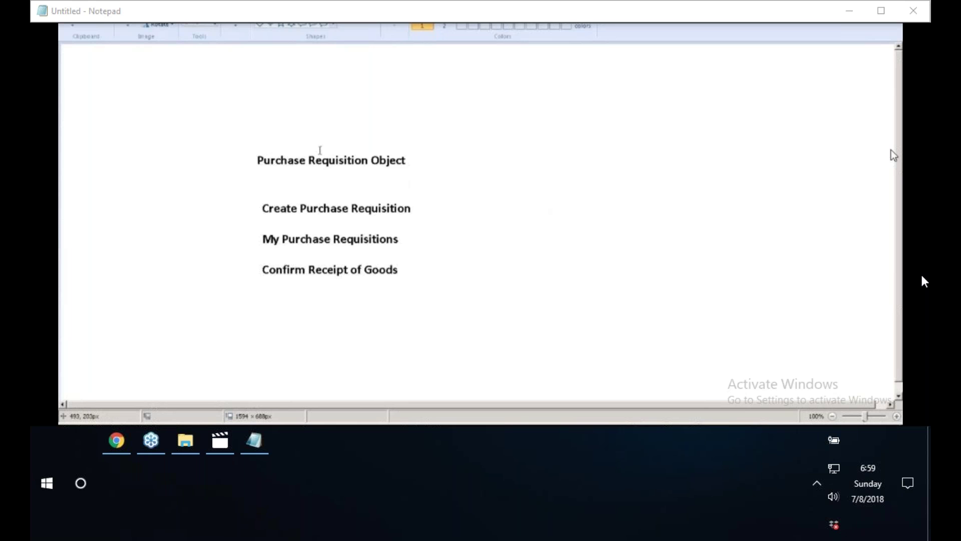
Write 'Self Service Requisitioning' on one line above the Purchase Requisition Object heading
left_click(266, 130)
type("S")
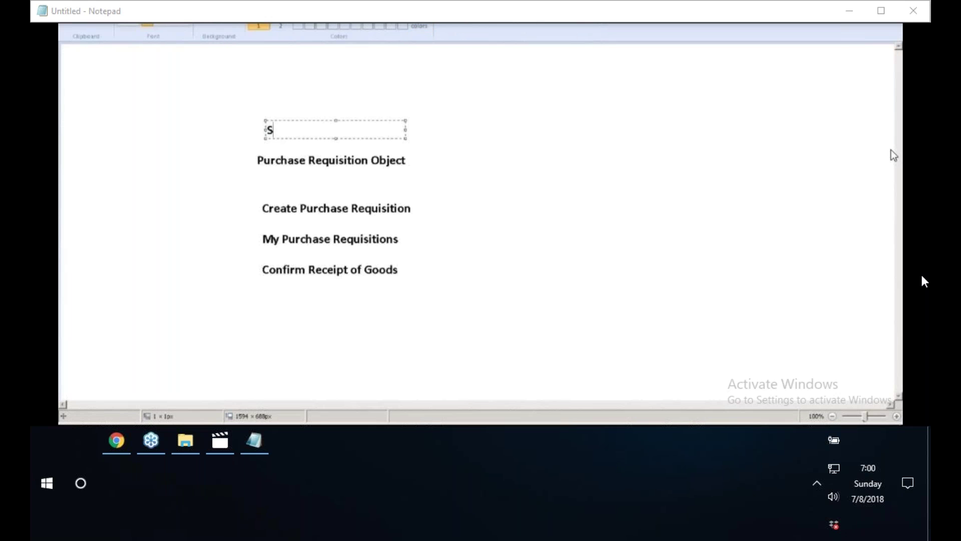
type("elf Service ")
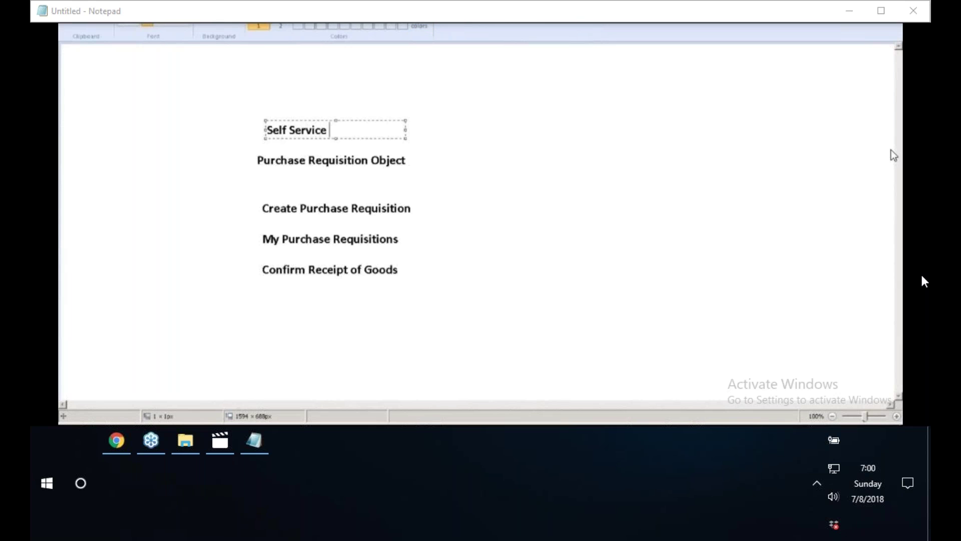
type("Requisitioning")
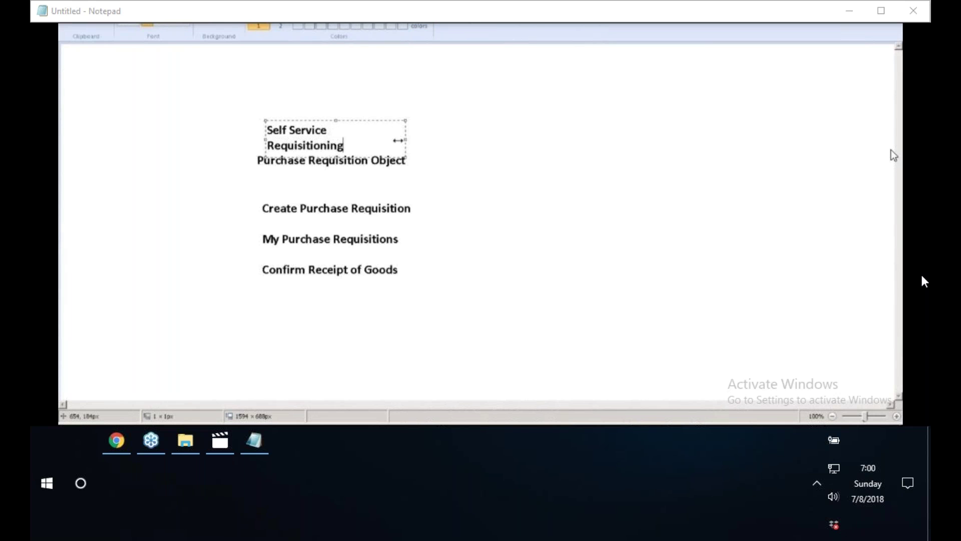
left_click_drag(449, 139, 466, 143)
left_click(493, 186)
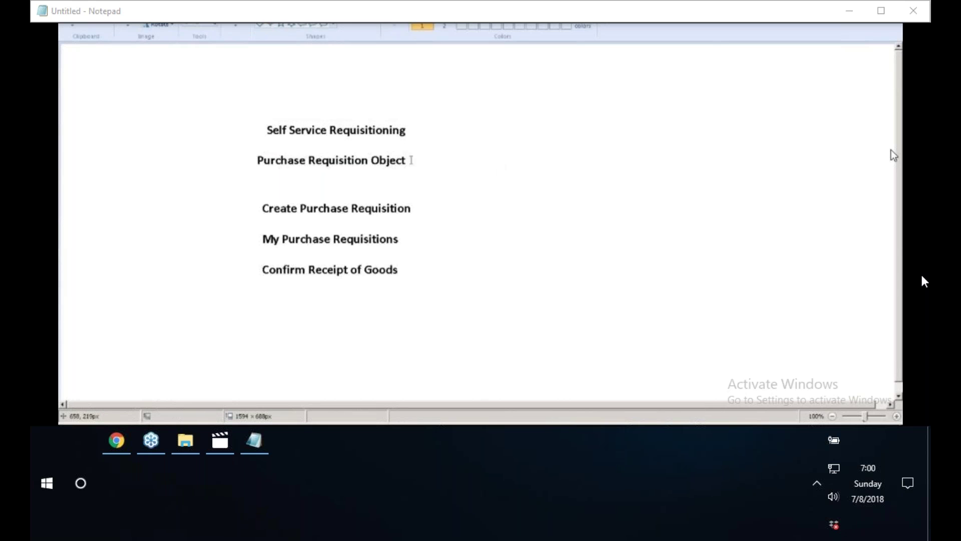
Draw a rectangle around the Self Service Requisitioning text
left_click(299, 36)
left_click_drag(259, 118, 420, 145)
left_click(488, 132)
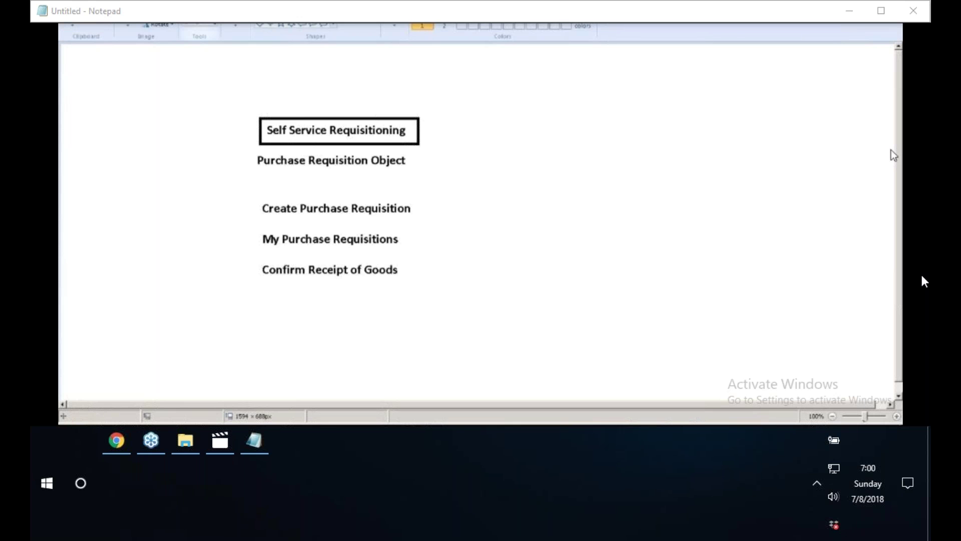
Add a two-line note, 'Purchasing Policies' and 'Pricing Agreements', right of the heading
left_click(508, 150)
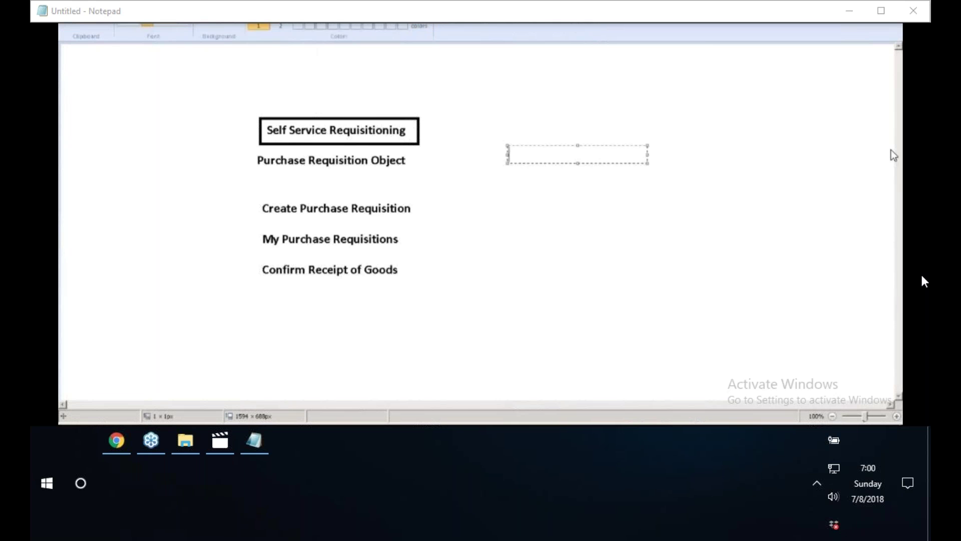
type("Purchasing Policies")
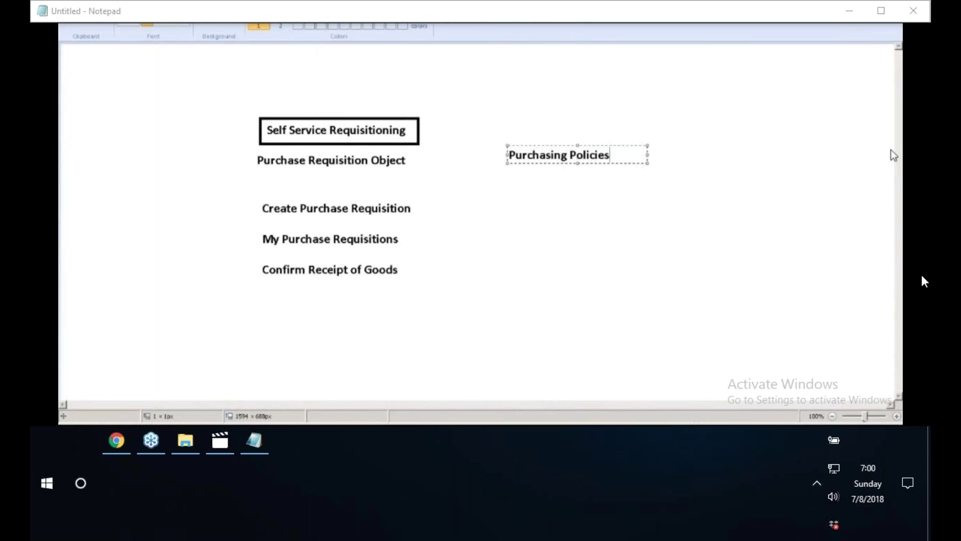
key("Return")
key("Return")
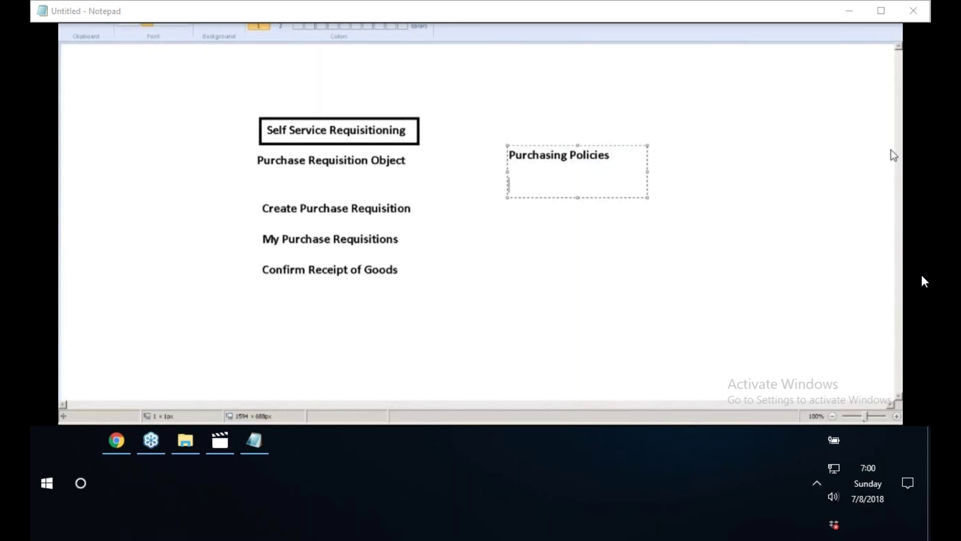
type("Pricing Agreem")
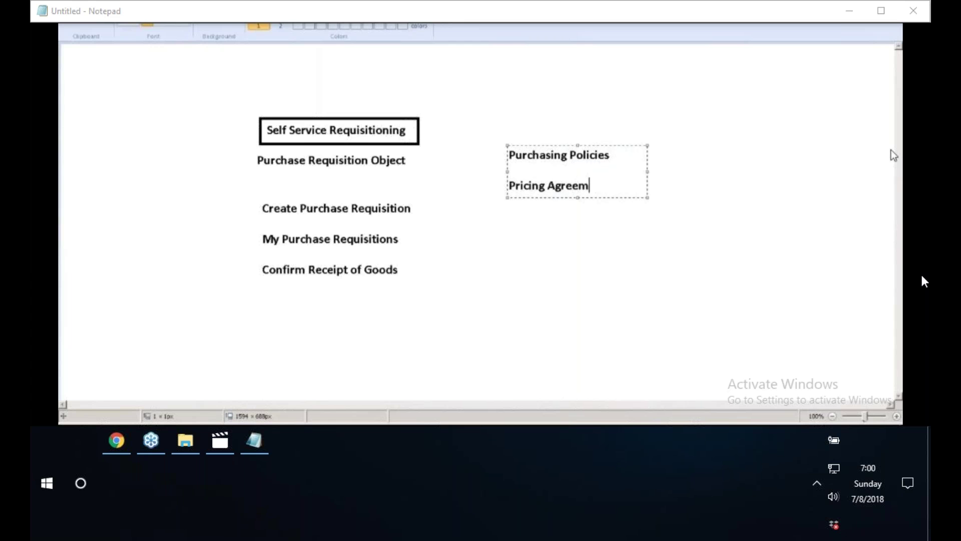
type("ents")
left_click(495, 219)
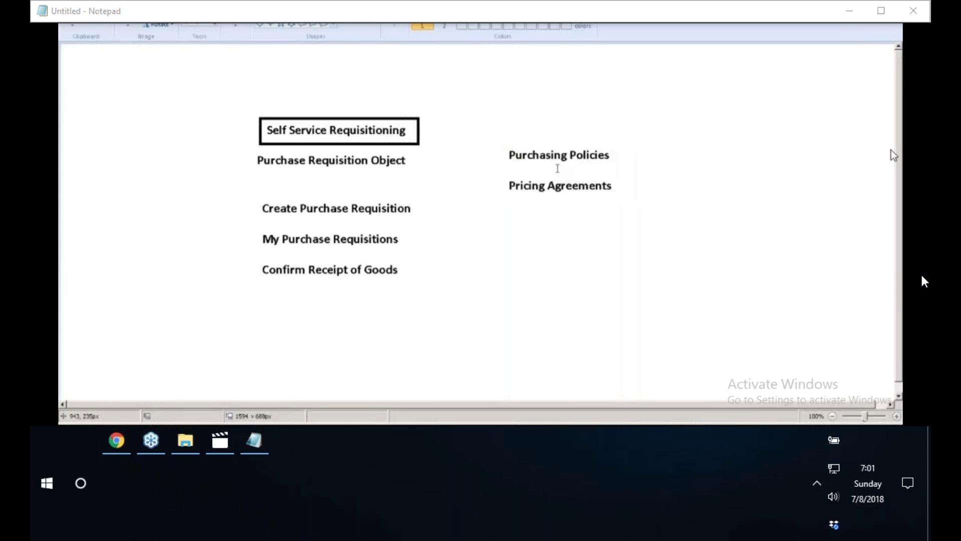
Draw a box around the three requisition lines, then switch to the other open Paint image
left_click_drag(250, 201, 429, 286)
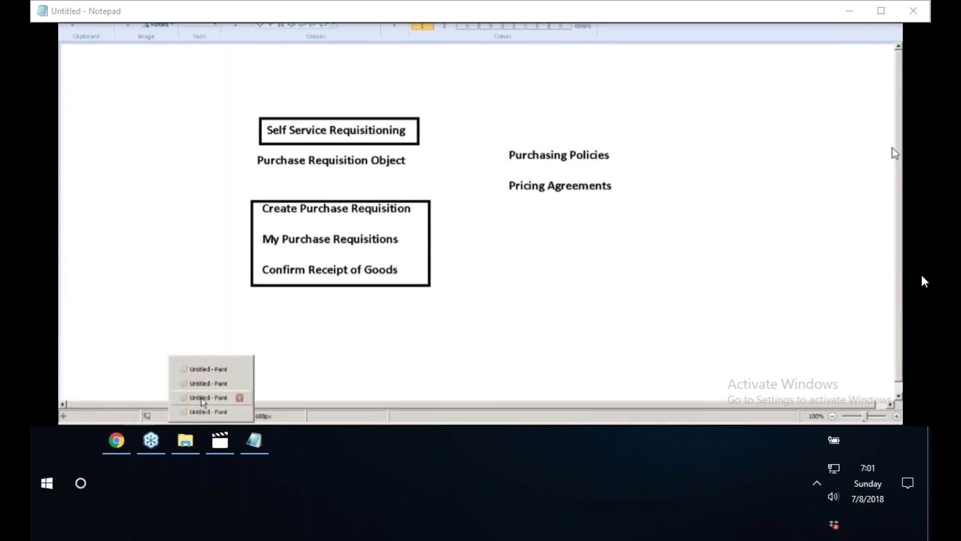
left_click(201, 398)
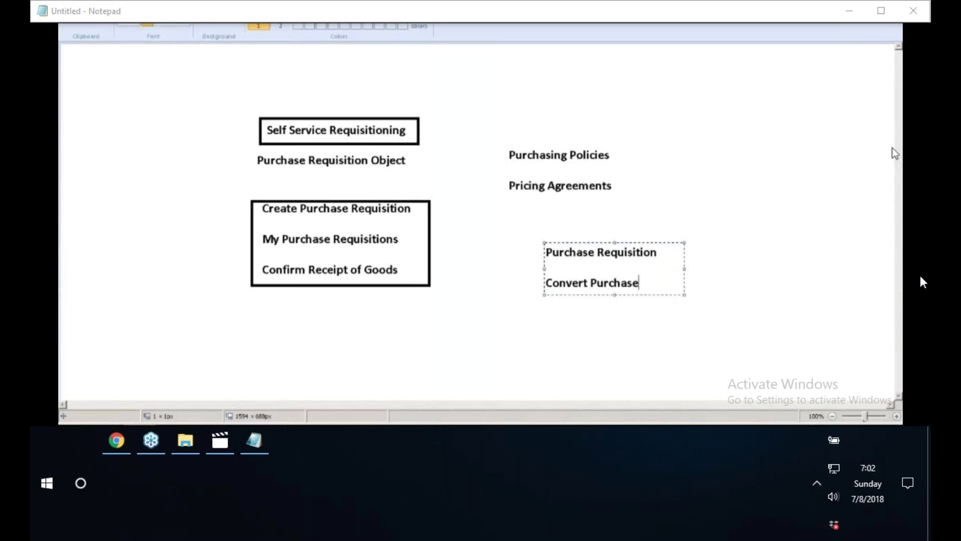
Complete the note 'Convert Purchase Requisition into Purchase Orders', widened to fit two lines
type("isition")
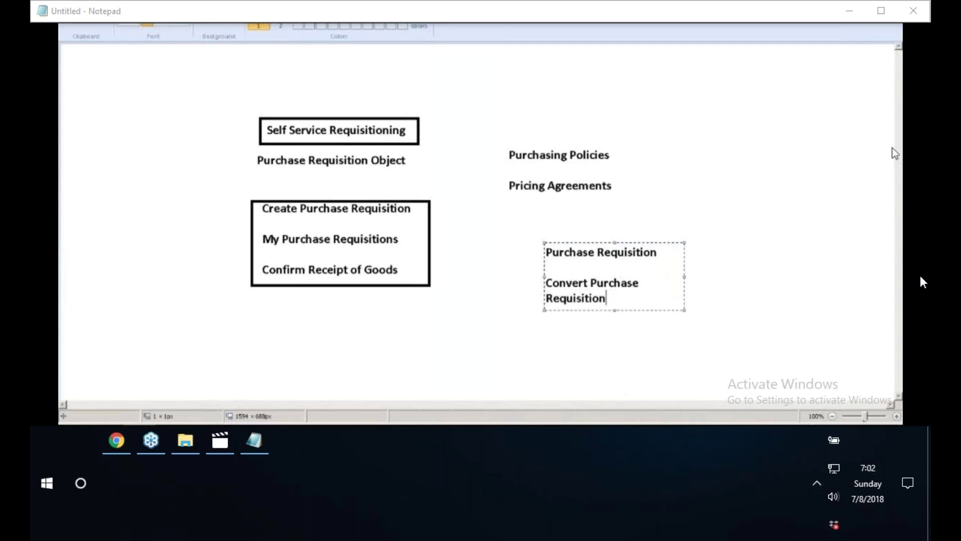
type(" into Purchase O")
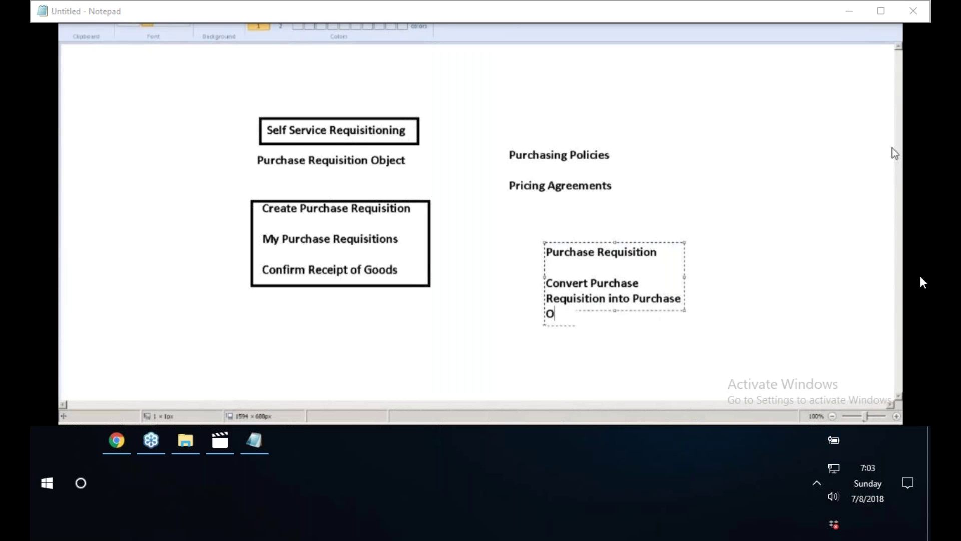
type("rders")
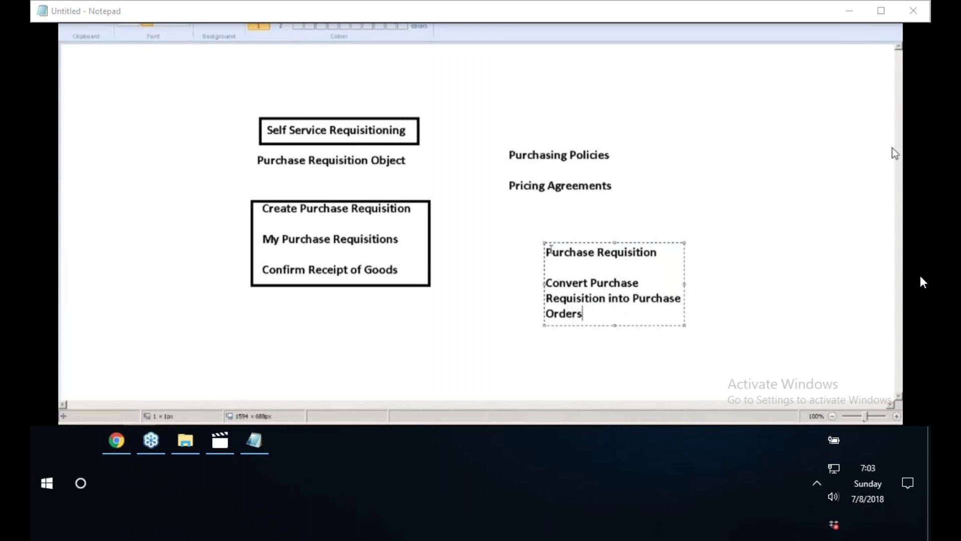
left_click_drag(684, 283, 756, 283)
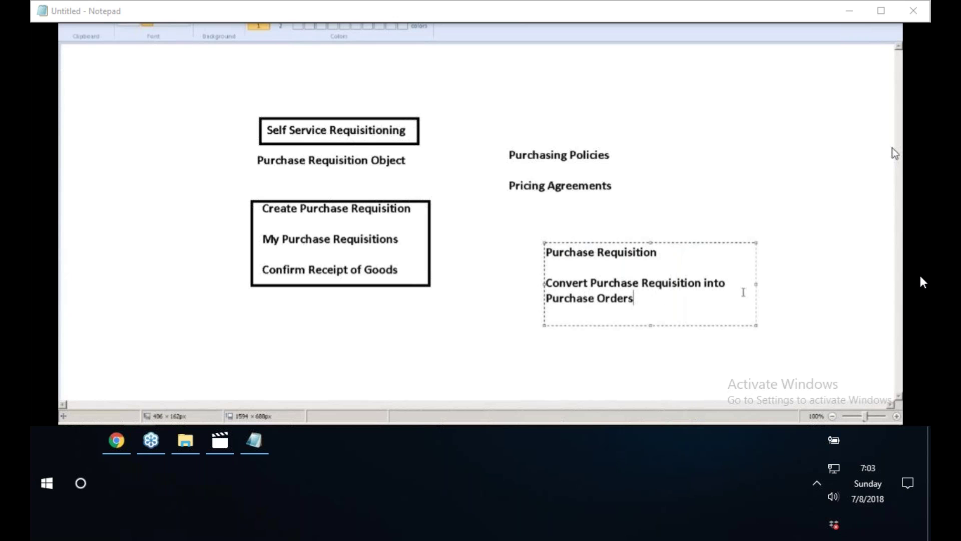
left_click(507, 284)
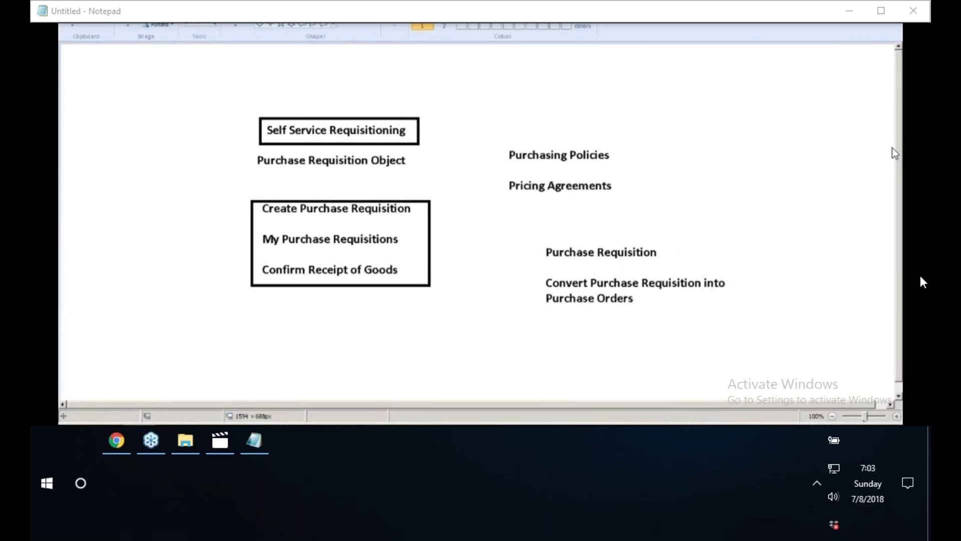
key("super")
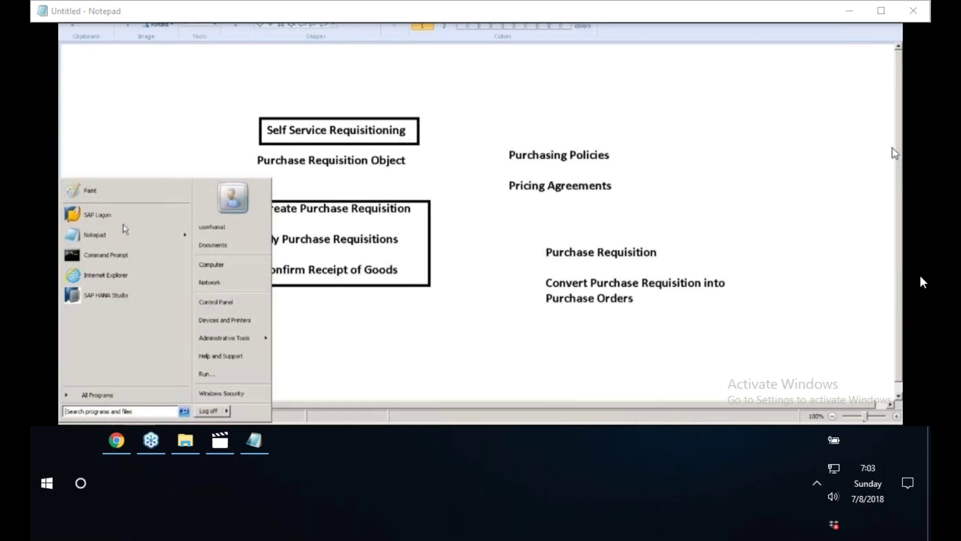
Launch SAP Logon and open the S4IDES connection's logon screen
left_click(97, 215)
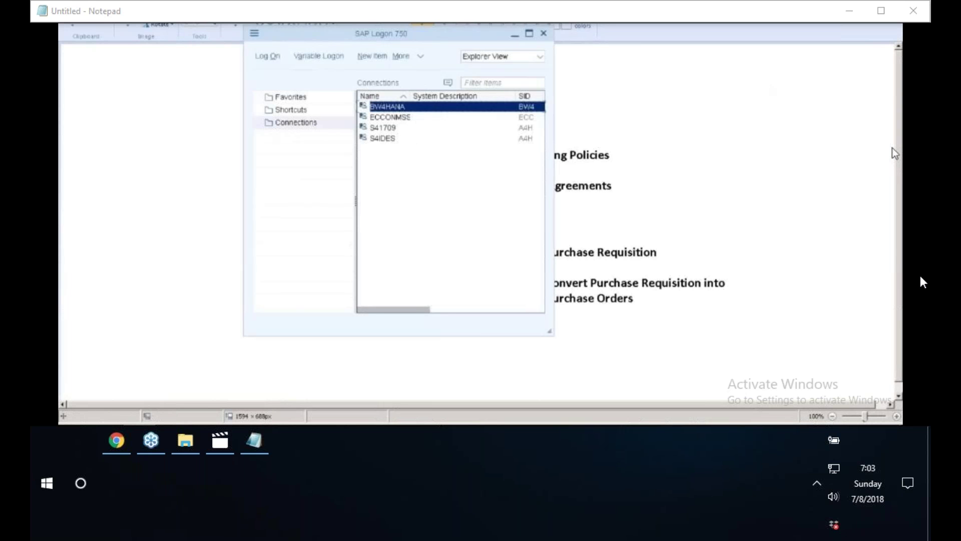
left_click(383, 138)
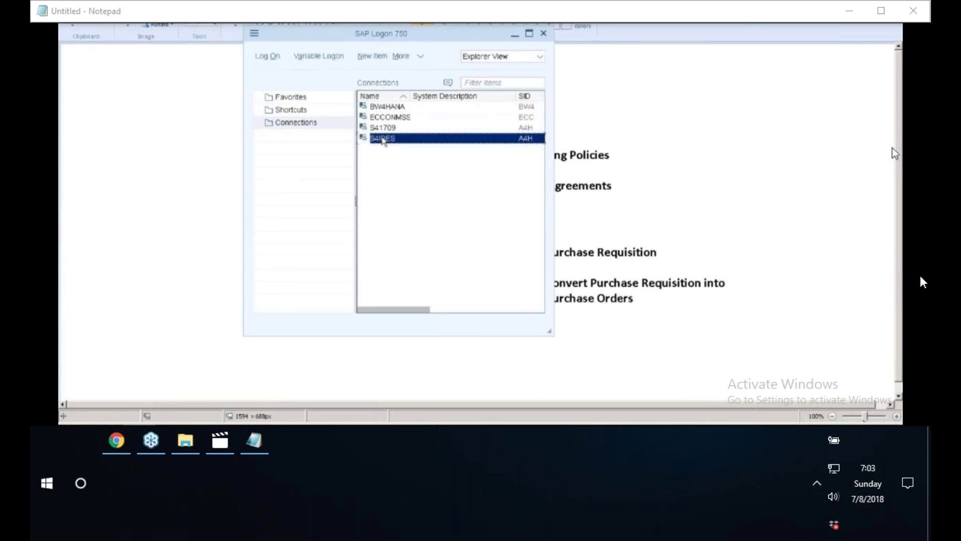
double_click(383, 139)
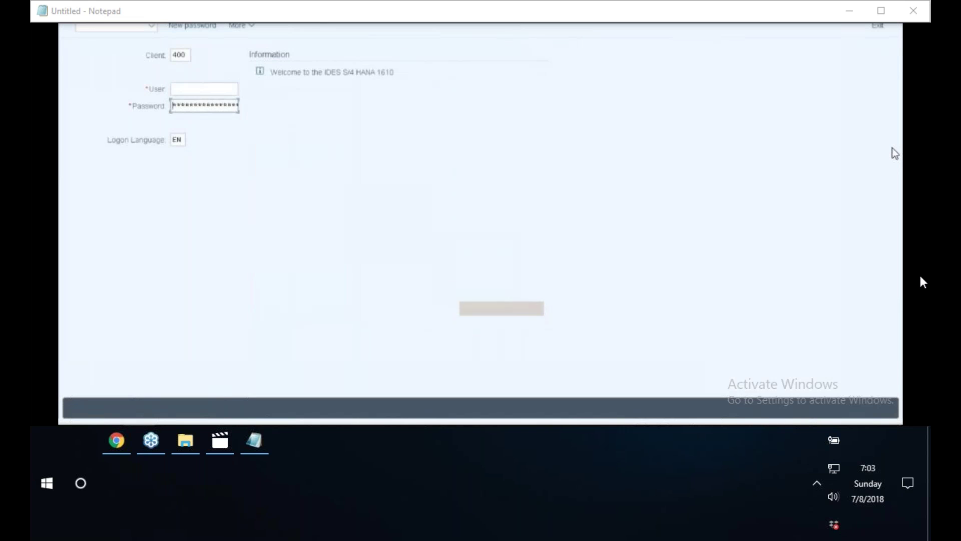
Log on to client 400 with the user ID and password, keeping the other logons active
key("shift+Tab")
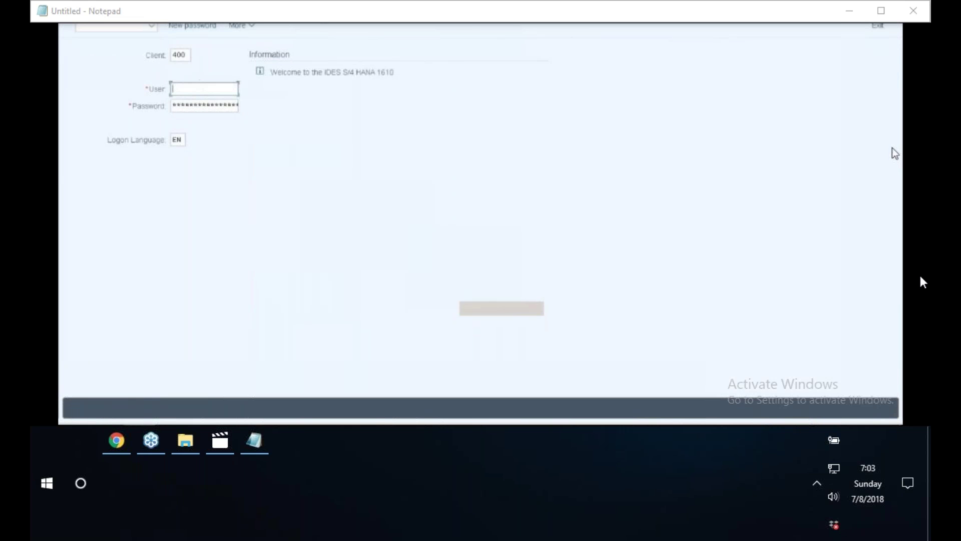
type("BEST")
key("Tab")
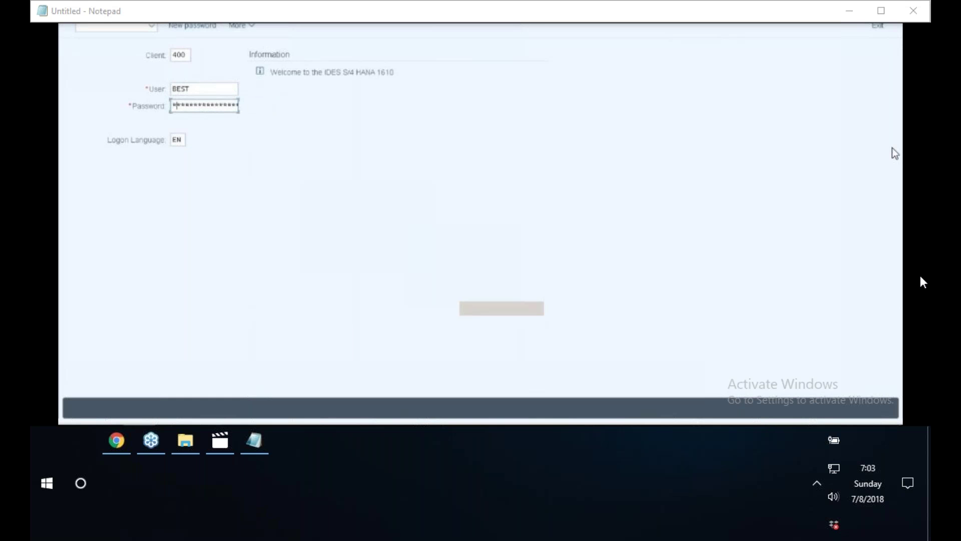
type("*****")
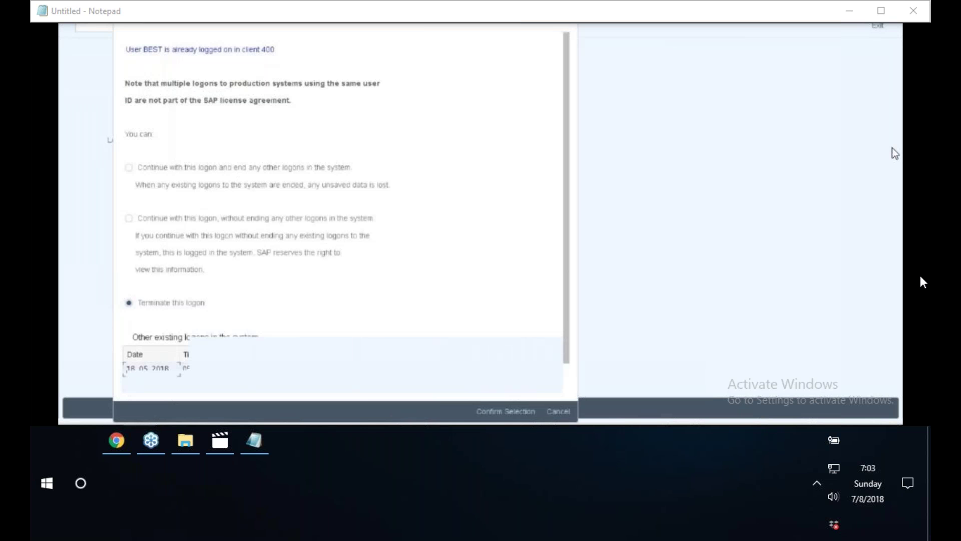
left_click(147, 218)
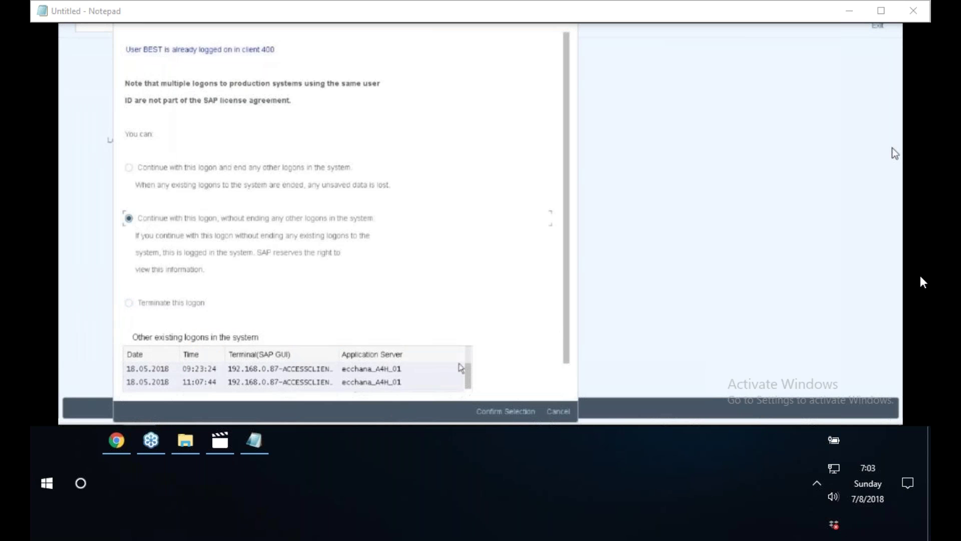
left_click(505, 411)
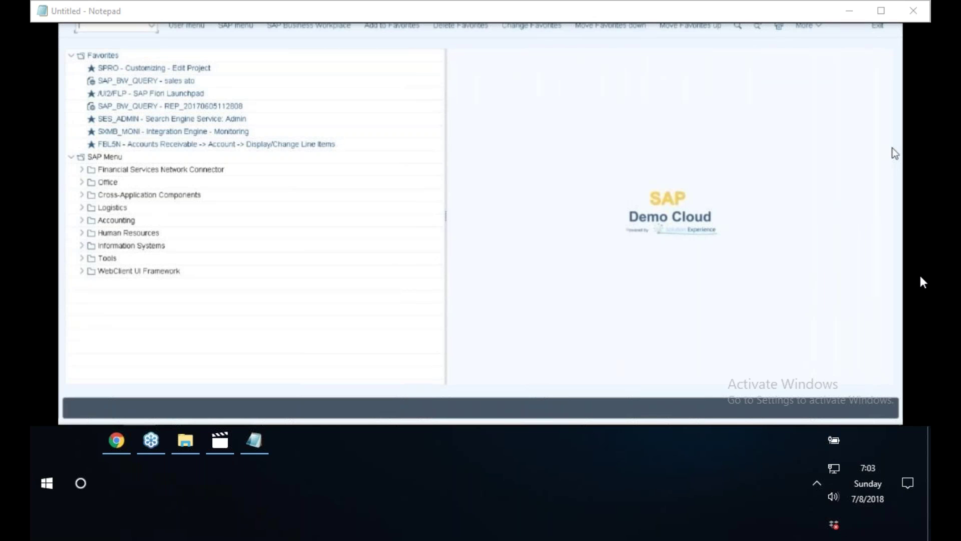
Enter transaction ME51N, then minimize SAP to reveal the remote desktop
left_click(91, 26)
type("me51n")
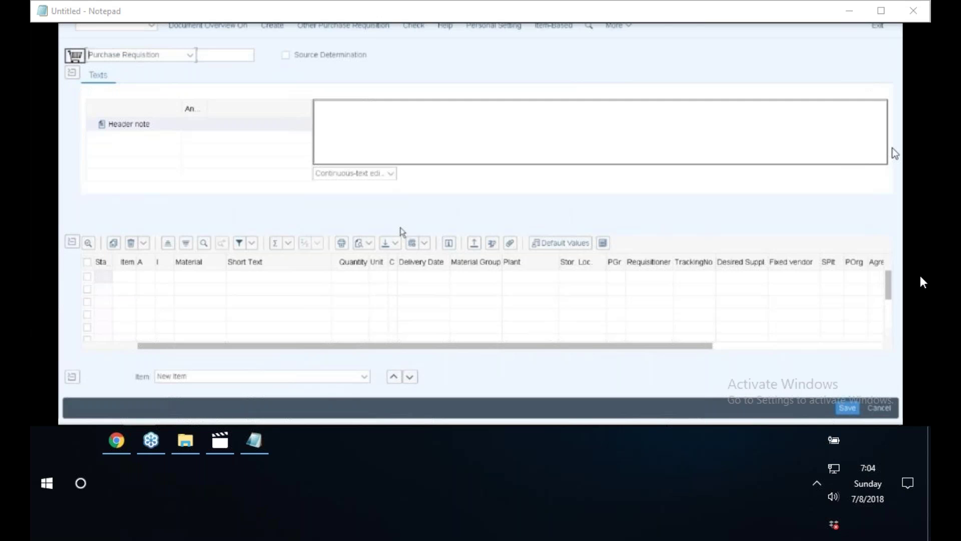
key("super+d")
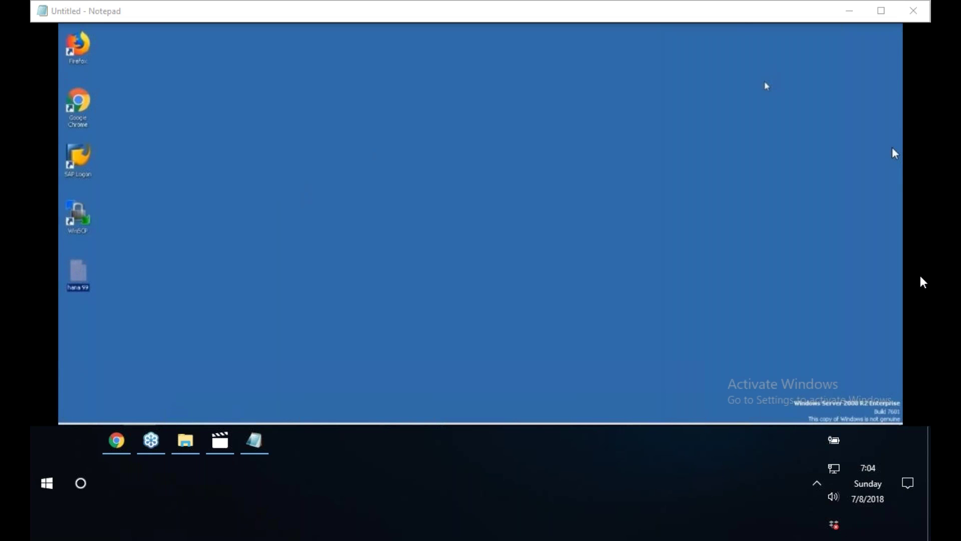
Open the hana 99 login notes file in Notepad
key("Return")
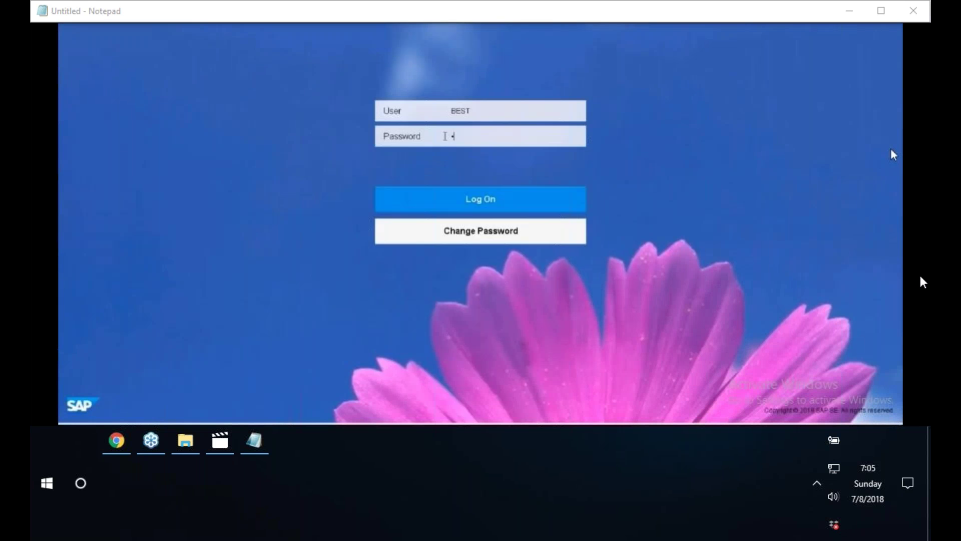
Enter the account password and log on to SAP Fiori Launchpad
type("••••••••••")
key("Return")
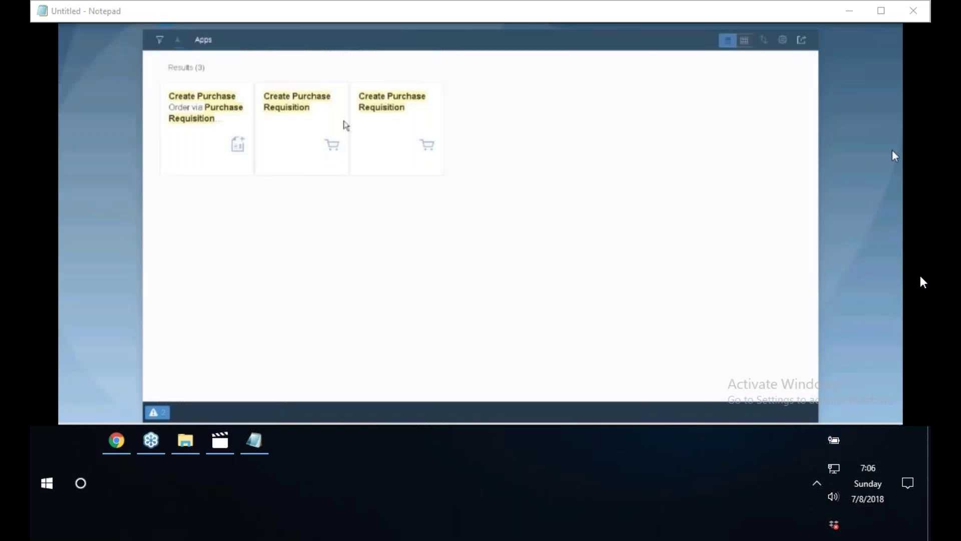
Open the Create Purchase Requisition app from the launchpad
left_click(297, 121)
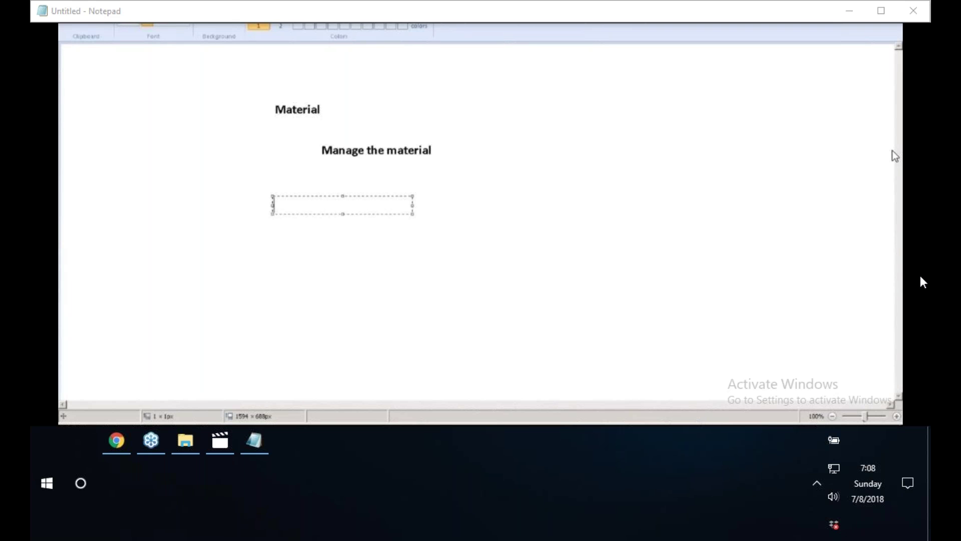
Write '18---SAP ERP' with '40---SAP S4HANA' on the line below it
type("18---SAP ERP")
key("Return")
key("Return")
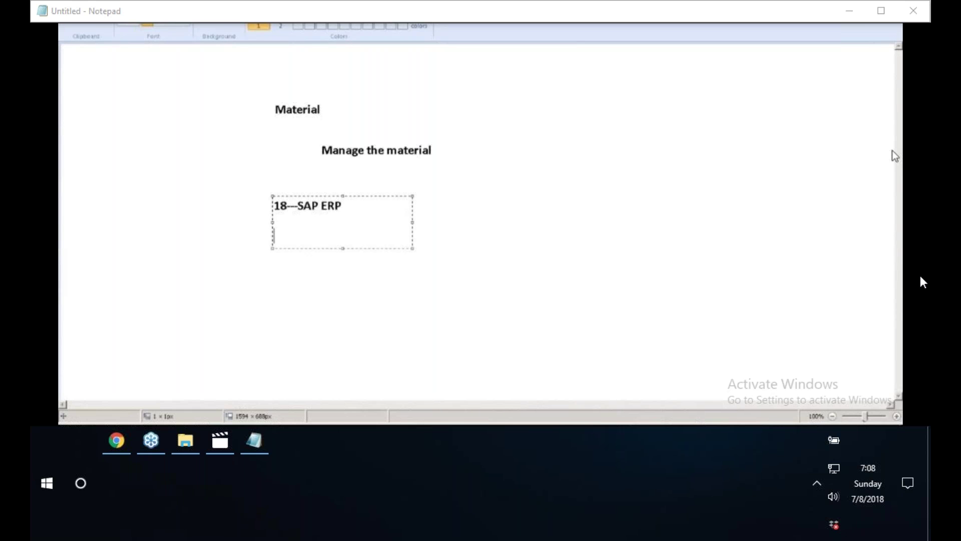
type("40---SAP S4H")
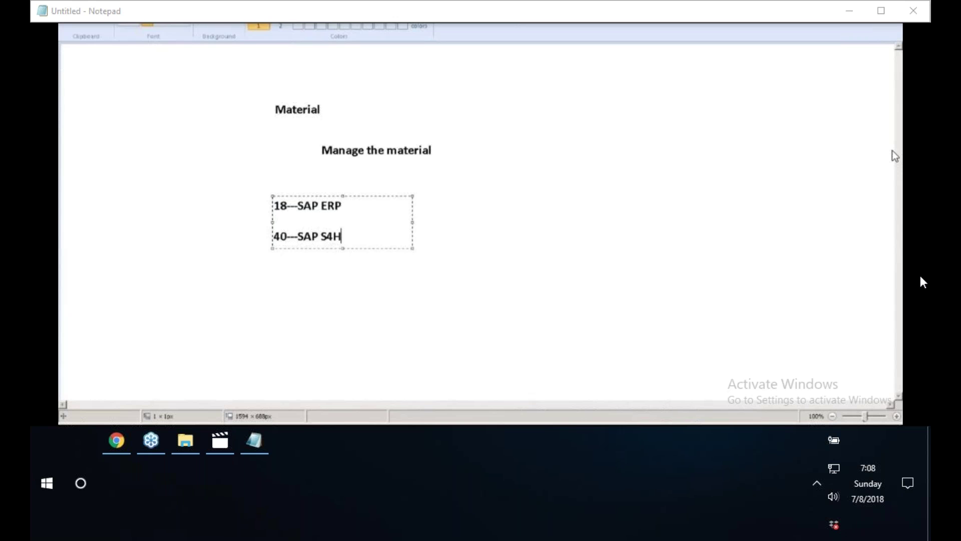
type("ANA")
left_click(268, 257)
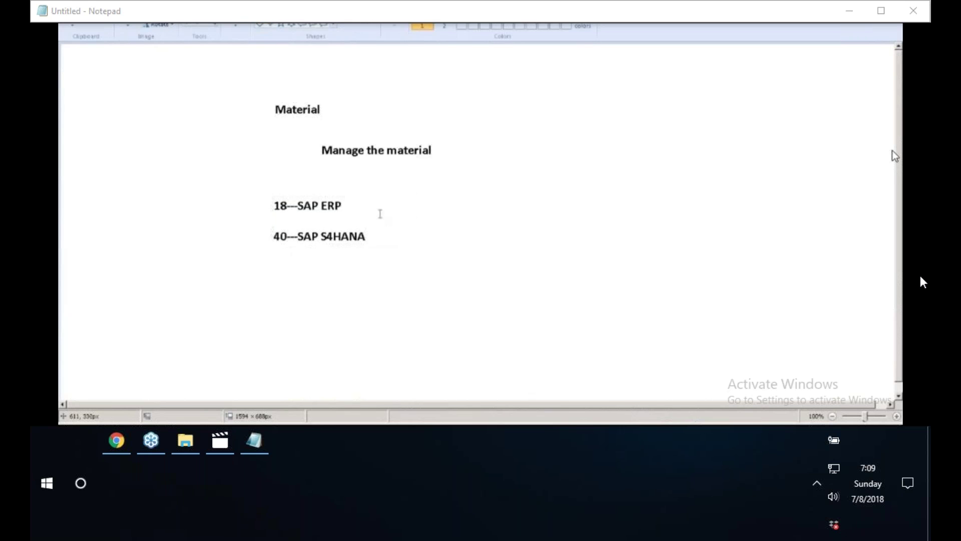
Add the note 'OMSL' beside the 18---SAP ERP line
left_click(379, 198)
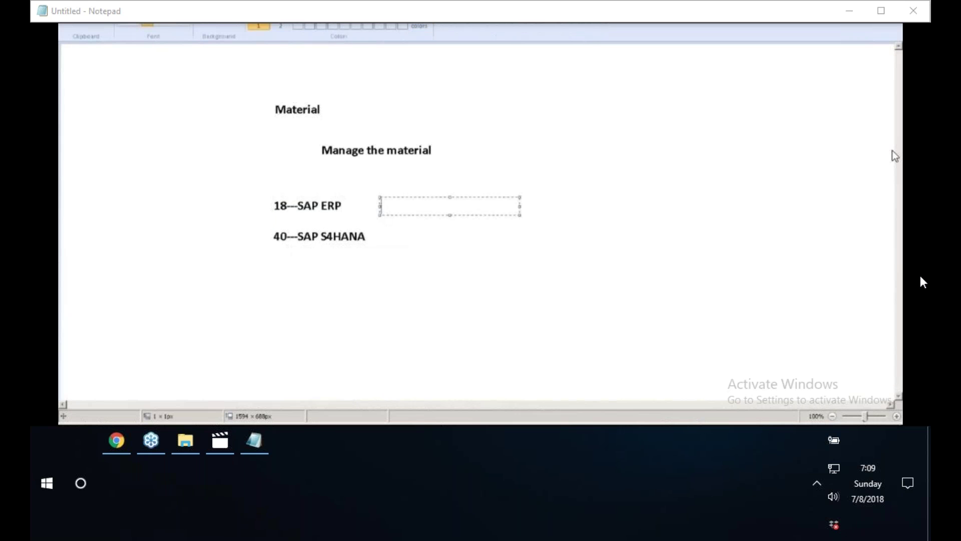
type("OMSL")
left_click(439, 231)
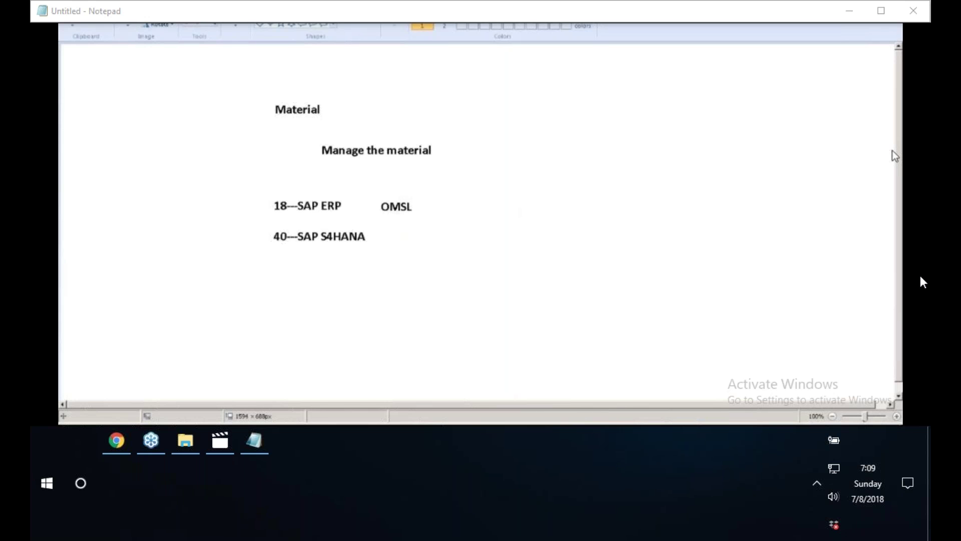
mouse_move(150, 440)
left_click(230, 397)
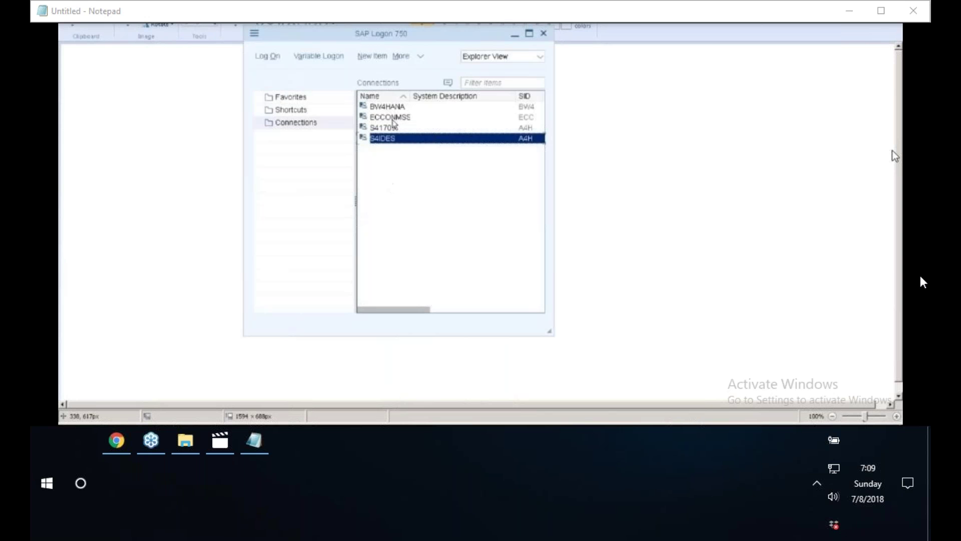
Log on to the ECCONMSS system with the user ID and password
left_click(390, 117)
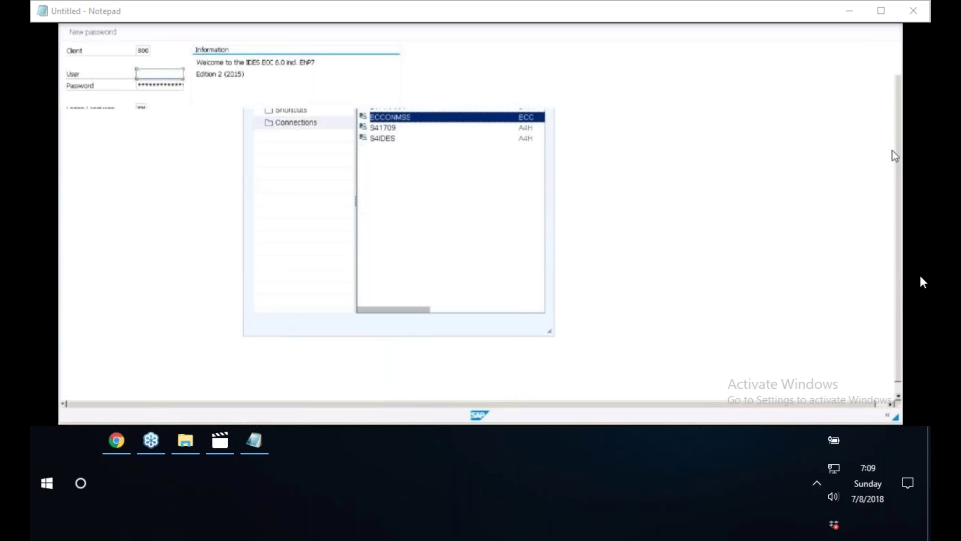
type("BEST")
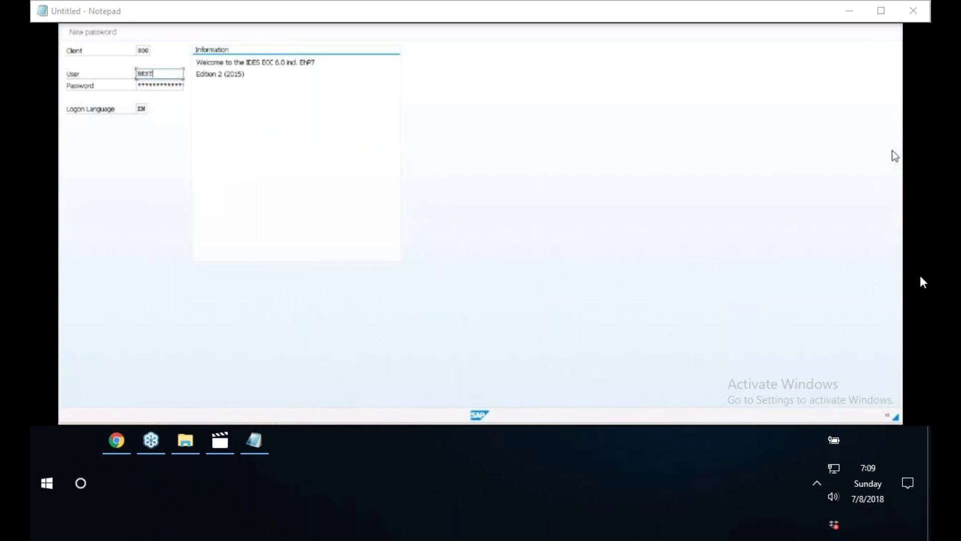
key("Tab")
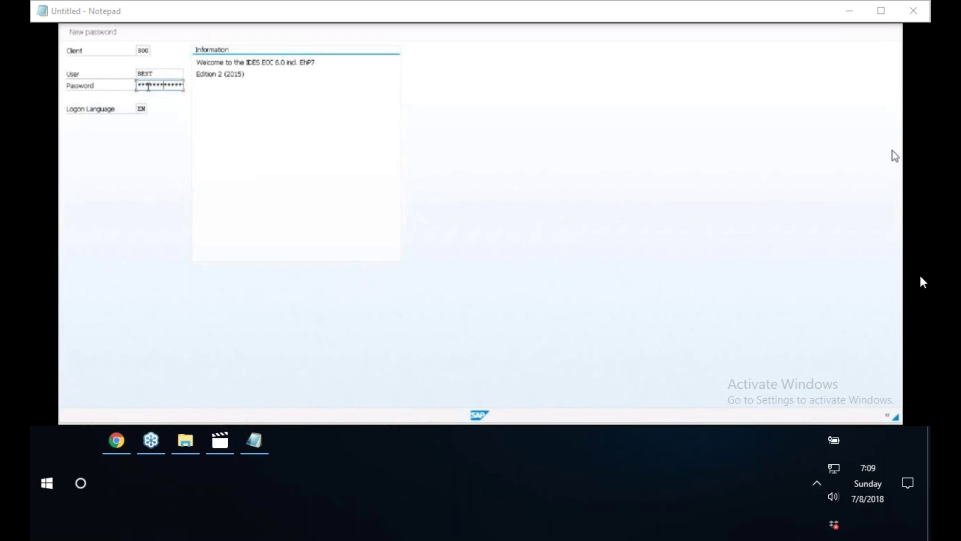
key("Return")
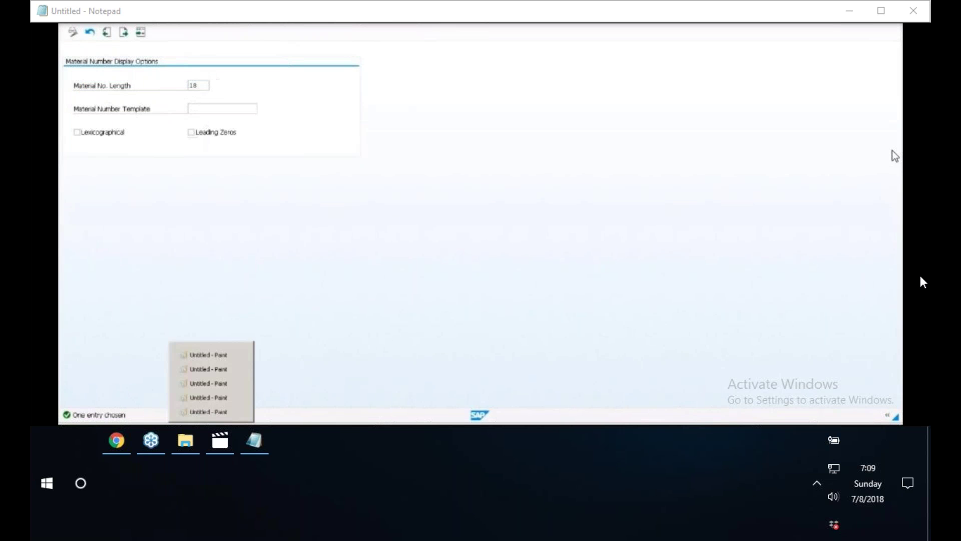
Write 'FLETS' beside the 40---SAP S4HANA line in the Paint notes
left_click(216, 408)
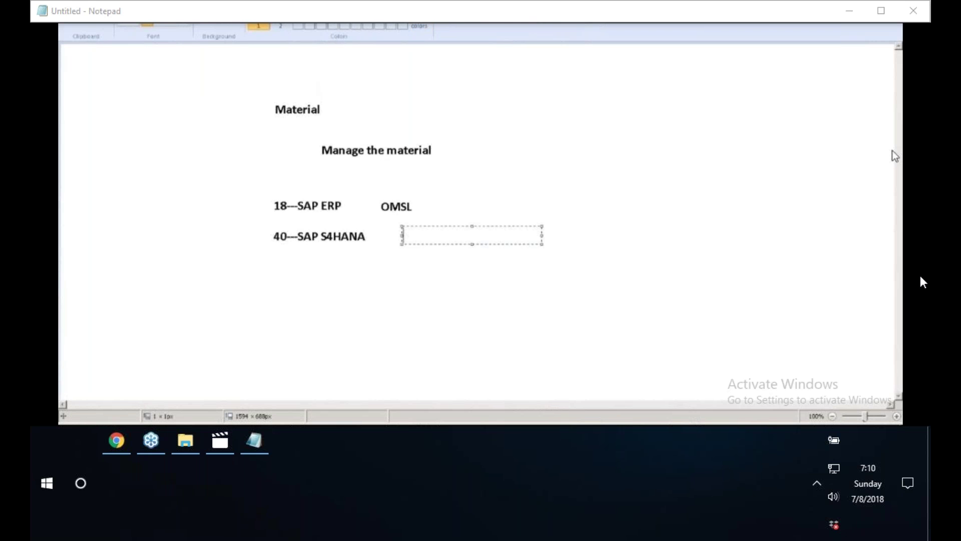
type("FLETS")
left_click(466, 313)
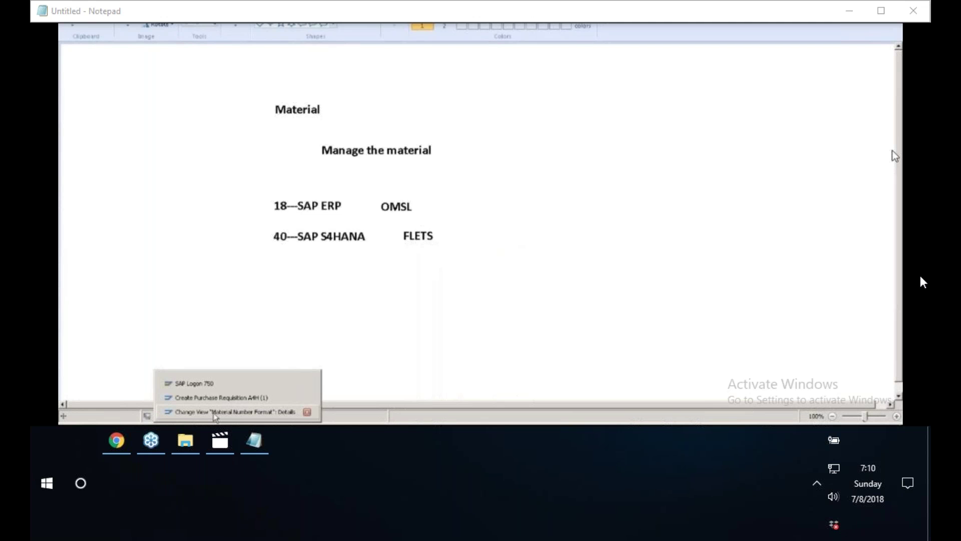
left_click(237, 399)
Open a new SAP session and run SPRO to reach the SAP Reference IMG
left_click(81, 28)
left_click(85, 104)
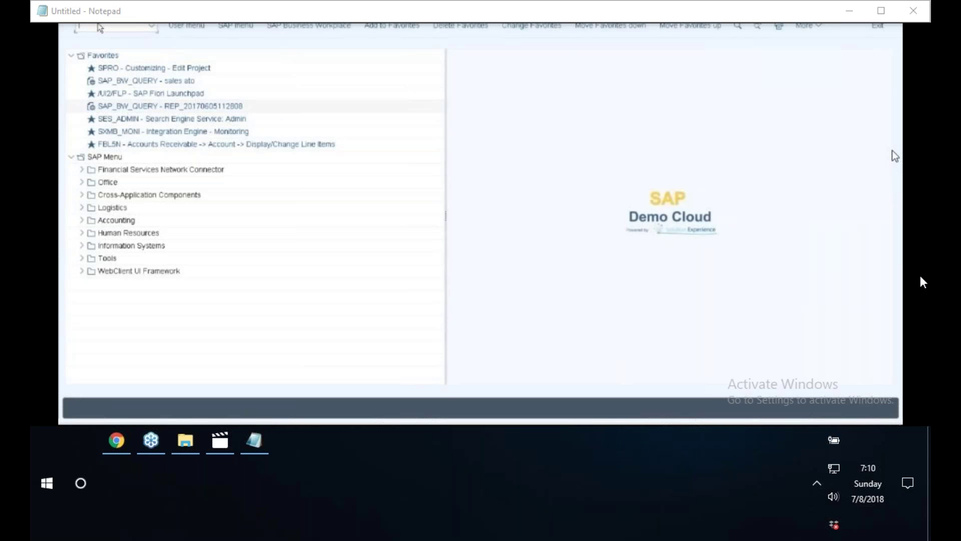
type("spro")
key("Return")
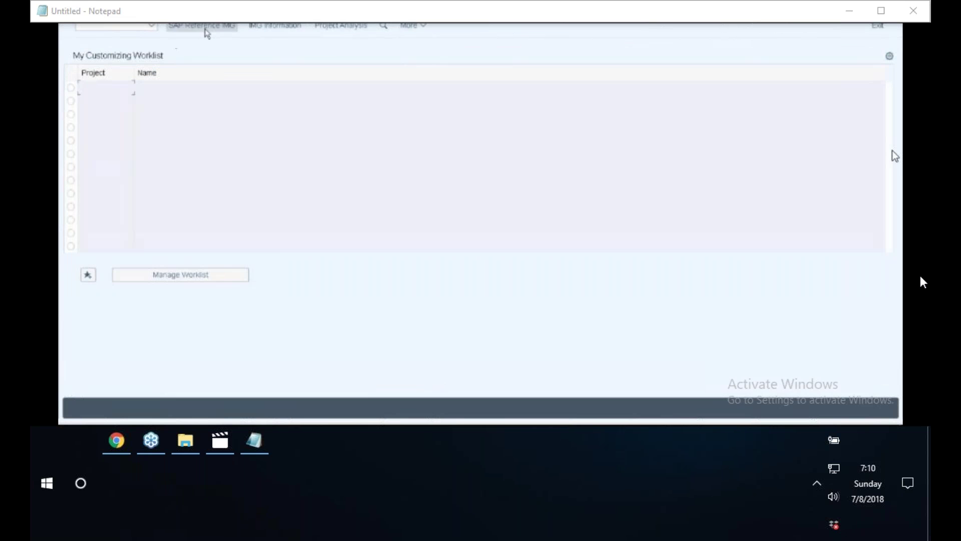
left_click(208, 29)
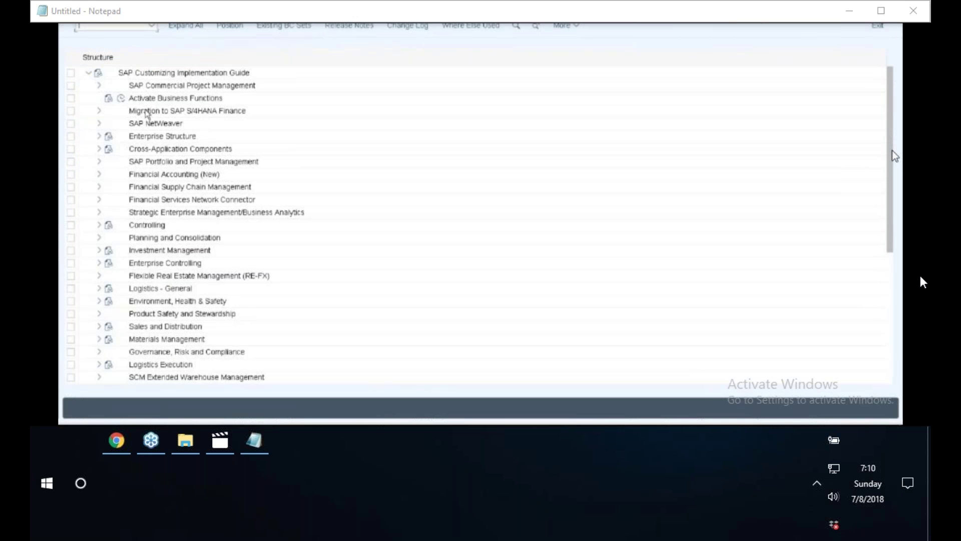
Expand the Cross-Application Components branch in the IMG tree
left_click(98, 148)
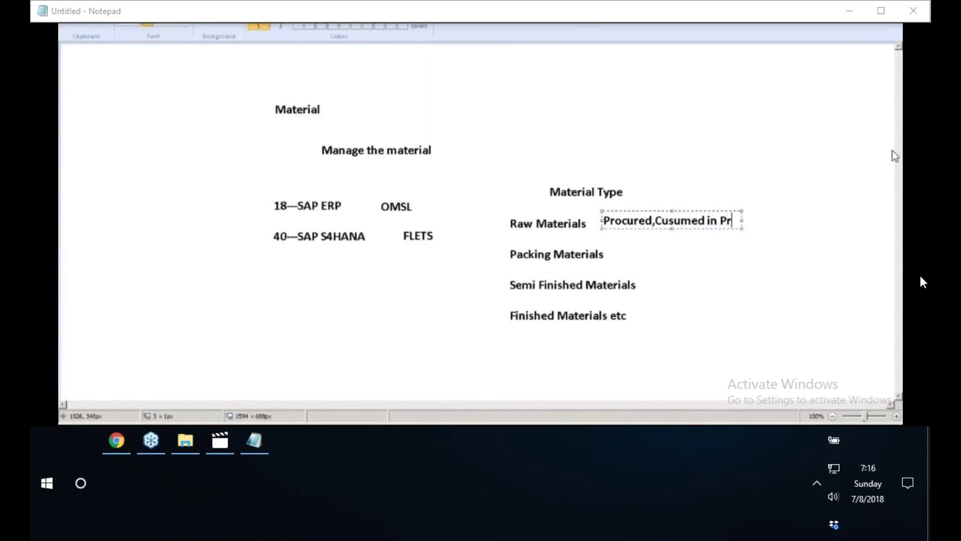
Fix 'Production', widen the Raw Materials note to one line, and append ', No sales'
type("m")
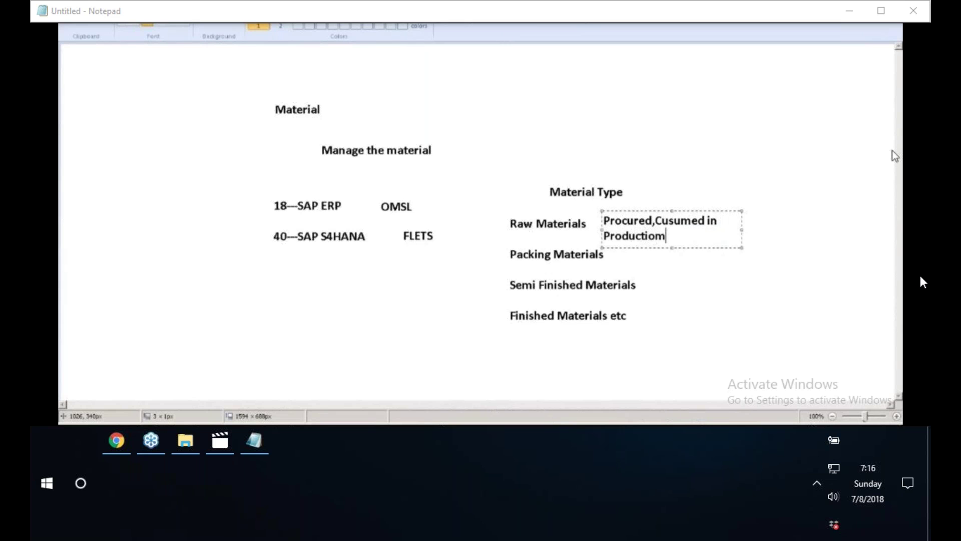
key("BackSpace")
type("n")
left_click_drag(742, 230, 868, 234)
type(", No sales")
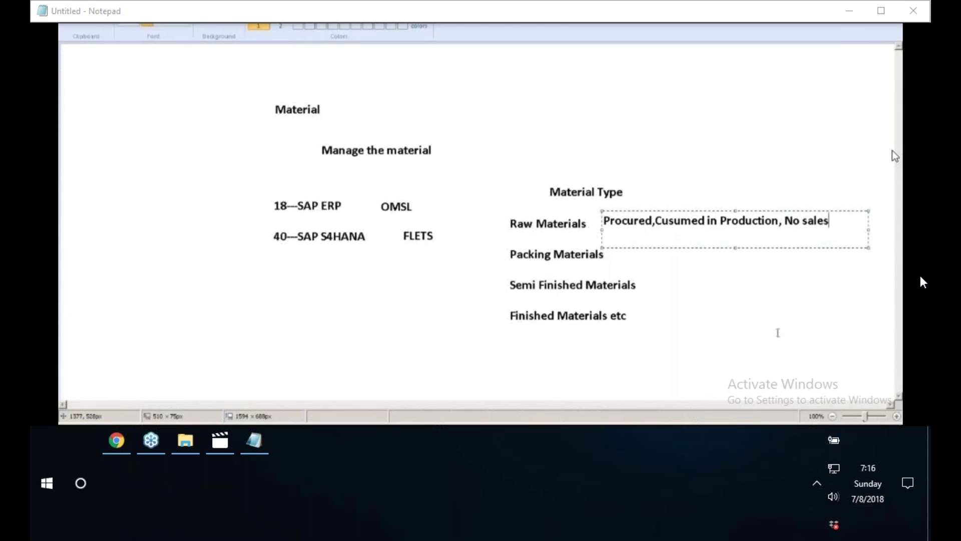
left_click(776, 333)
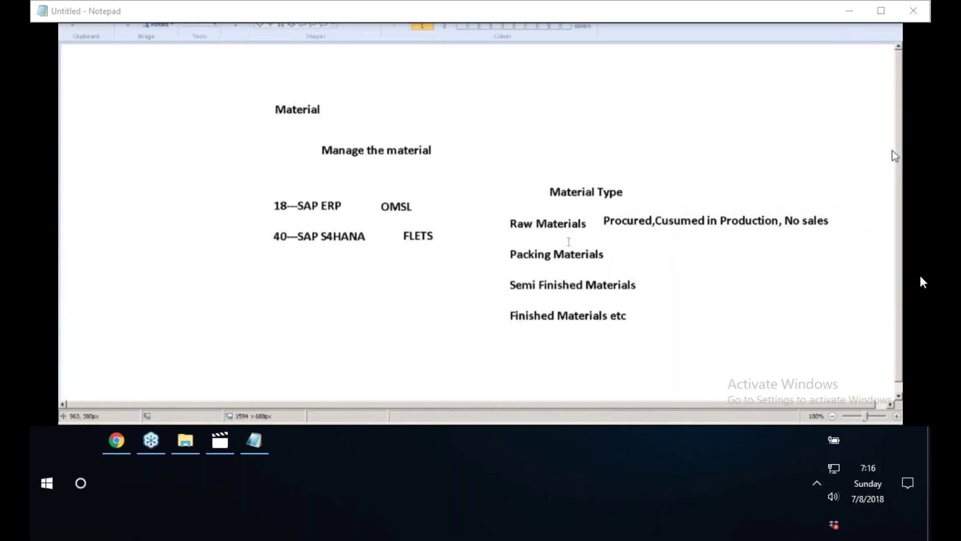
Add 'Procured,Used for packing, No sales' on one line beside Packing Materials
left_click(614, 256)
type("Proc")
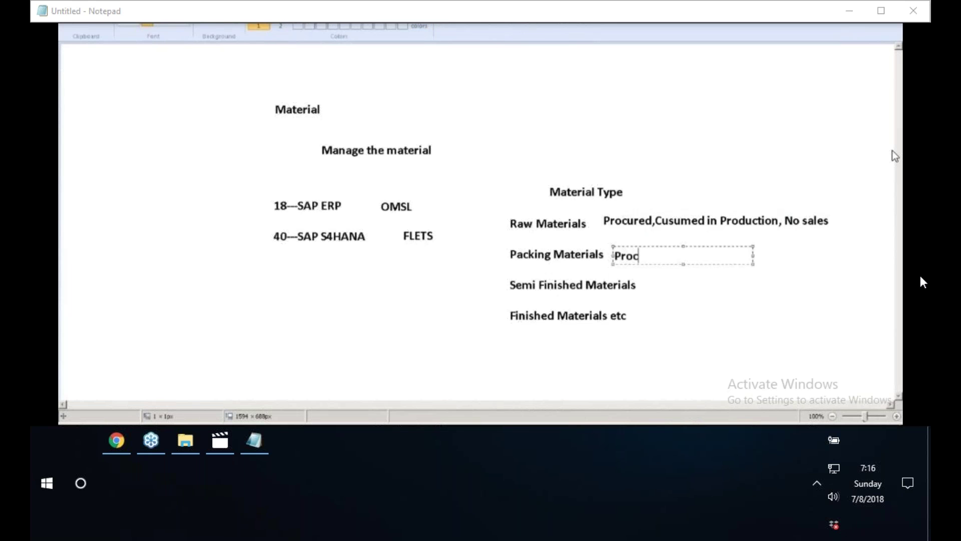
type("ured,Used for ")
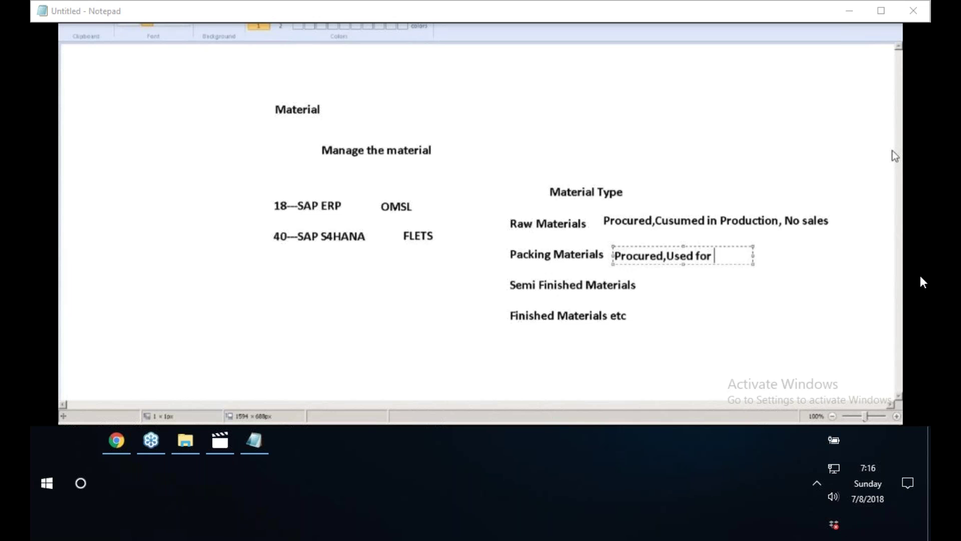
type("packing,")
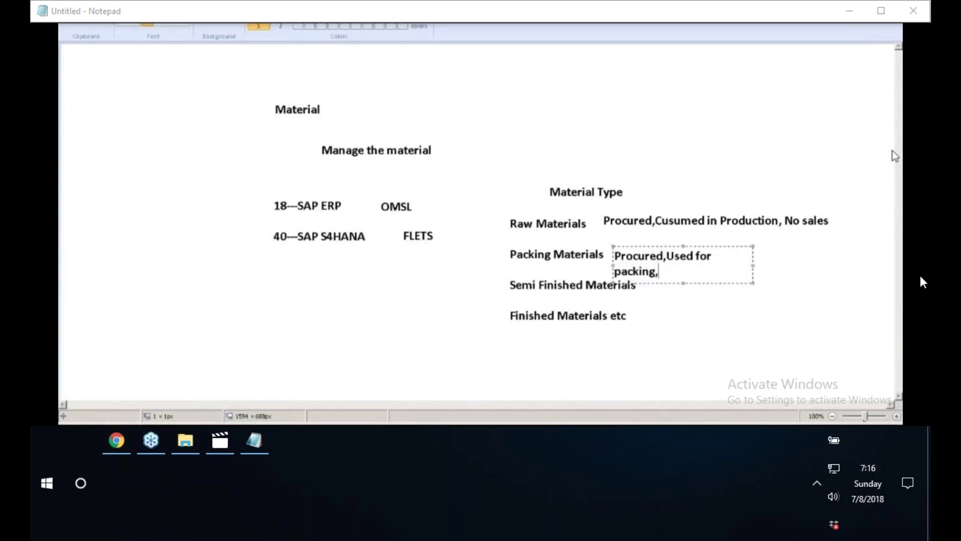
type(" n")
key("BackSpace")
type("n")
key("BackSpace")
type("No sales")
left_click_drag(753, 265, 827, 278)
left_click(654, 288)
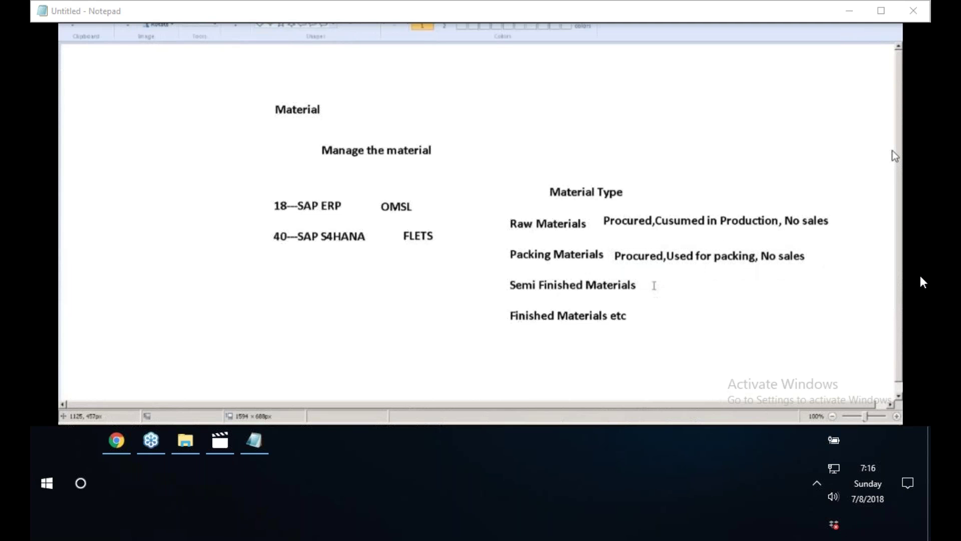
Add 'No procurement,Produced,No sales' on one line beside Semi Finished Materials
left_click(653, 286)
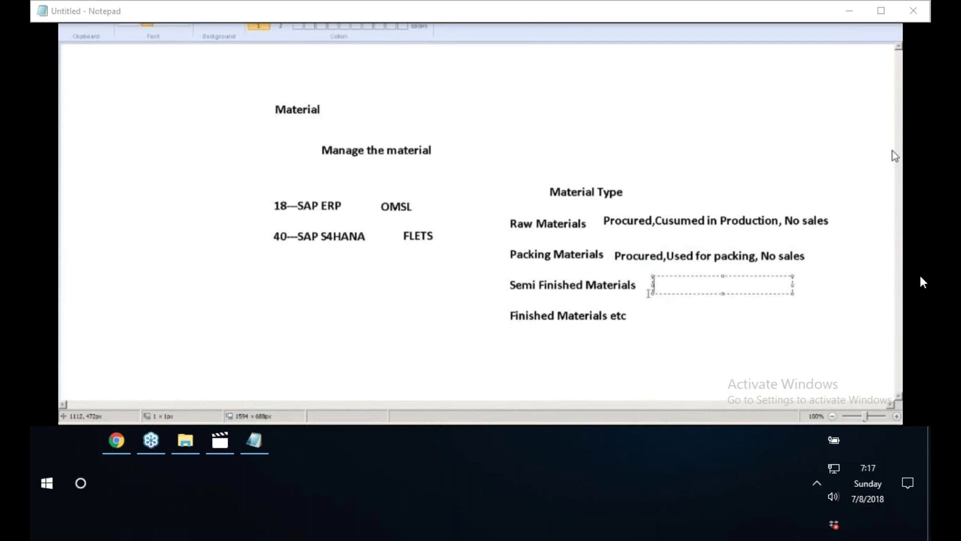
type("No procurement")
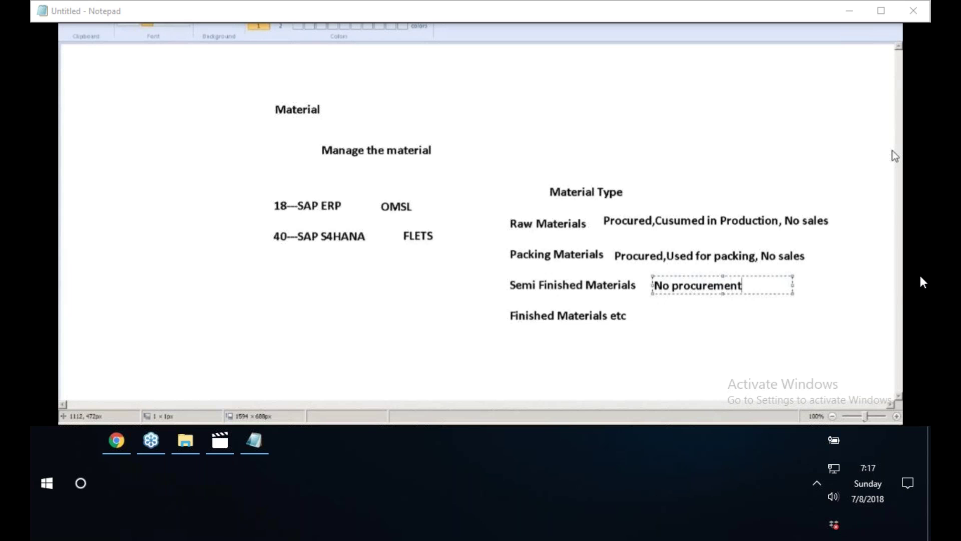
type(",Produced")
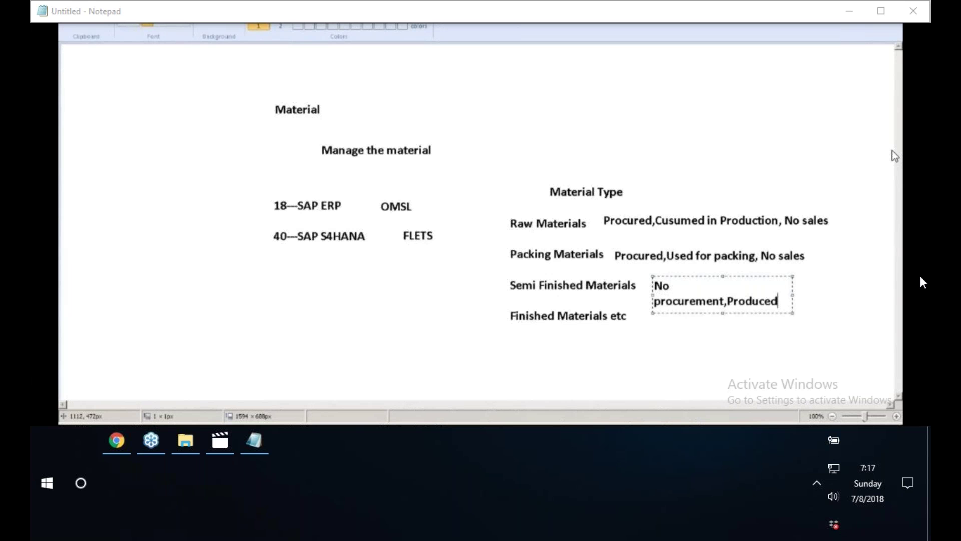
type(",No sales")
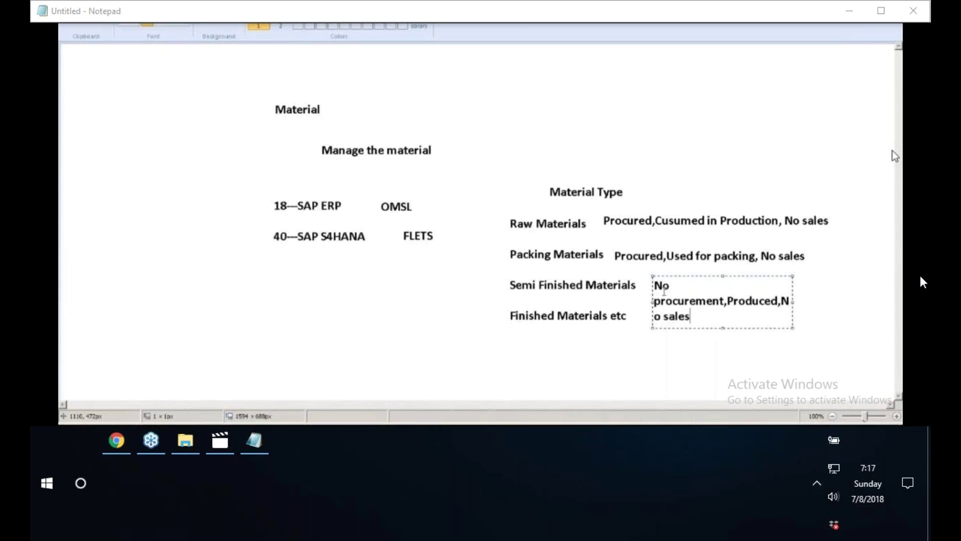
left_click_drag(816, 303, 918, 303)
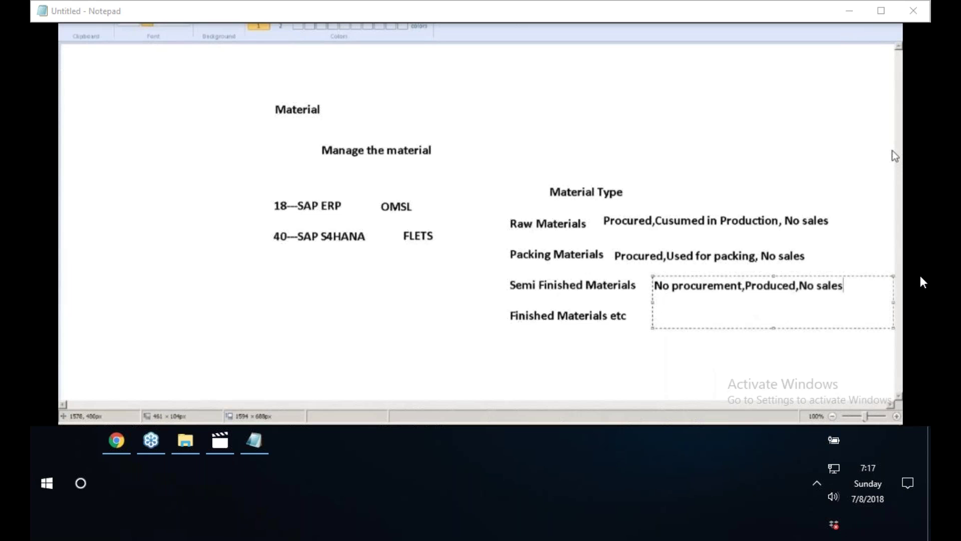
left_click(648, 315)
left_click_drag(648, 307, 789, 325)
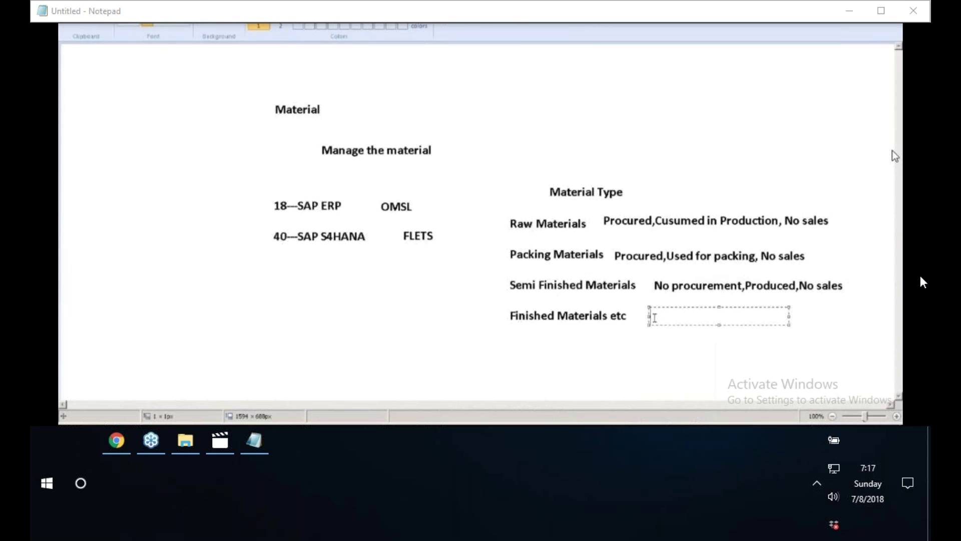
Note 'No procurement,Produced,sales' beside Finished Materials, fixing the typo and fitting it on one line
type("No procurement,")
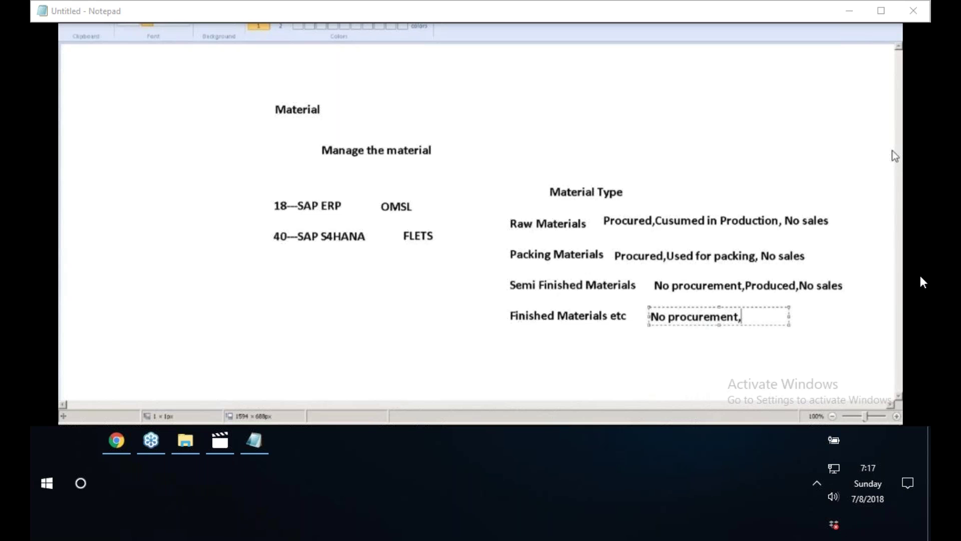
type("Produced,")
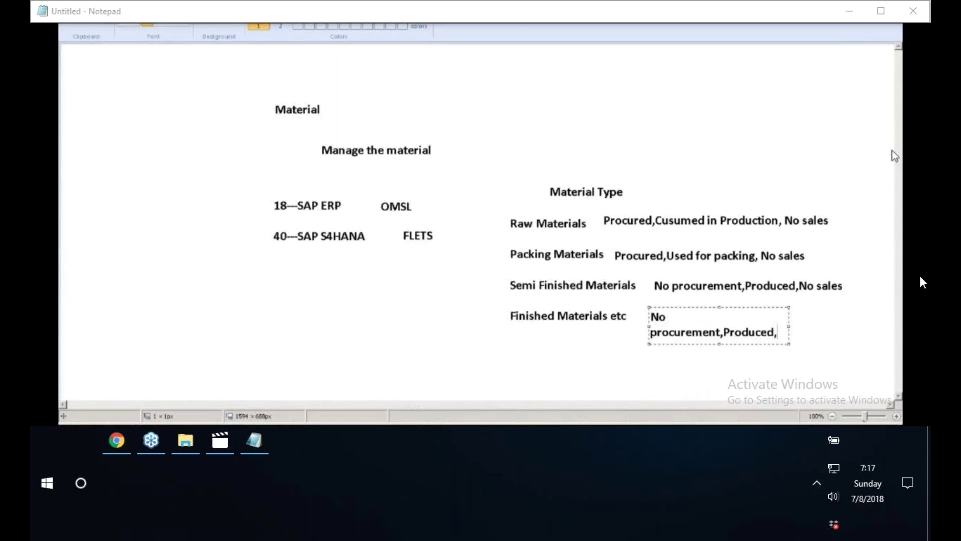
type("sales")
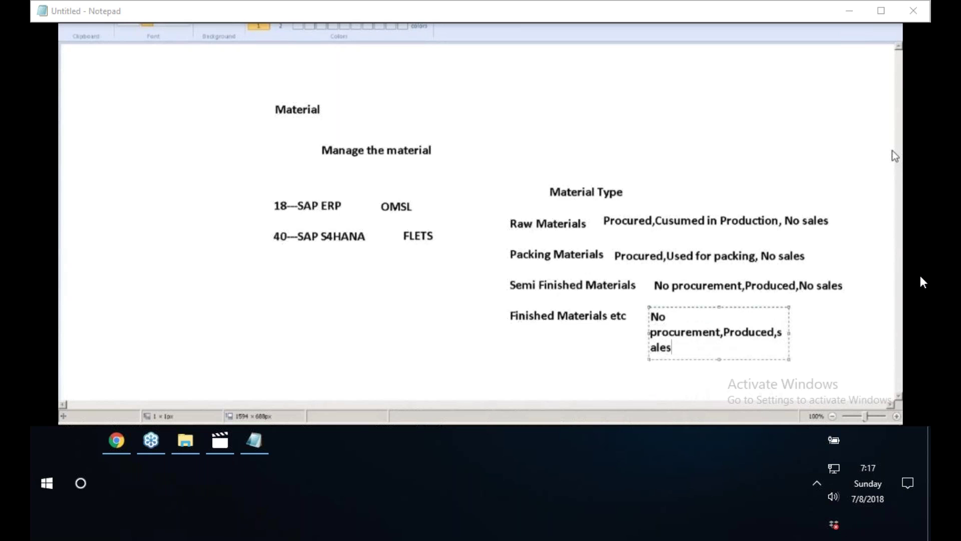
key("BackSpace")
key("BackSpace")
type("es")
left_click_drag(791, 332, 883, 327)
left_click(540, 338)
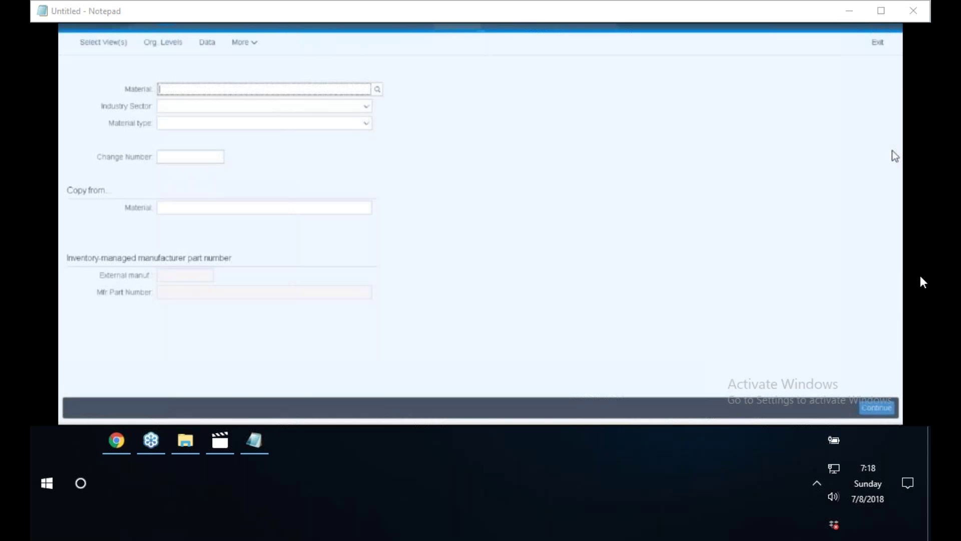
Drop down the Material type field and scroll through the available material types
key("Tab")
key("Tab")
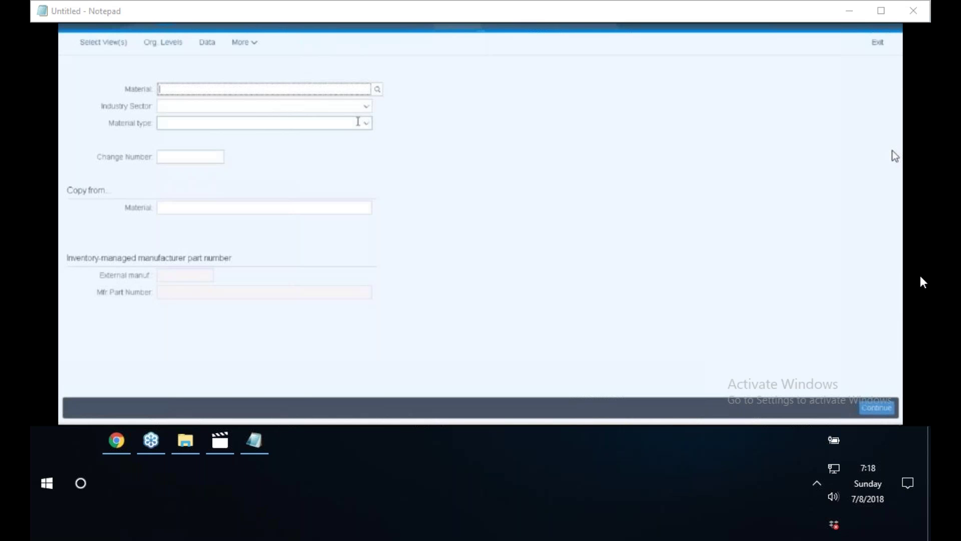
key("alt+Down")
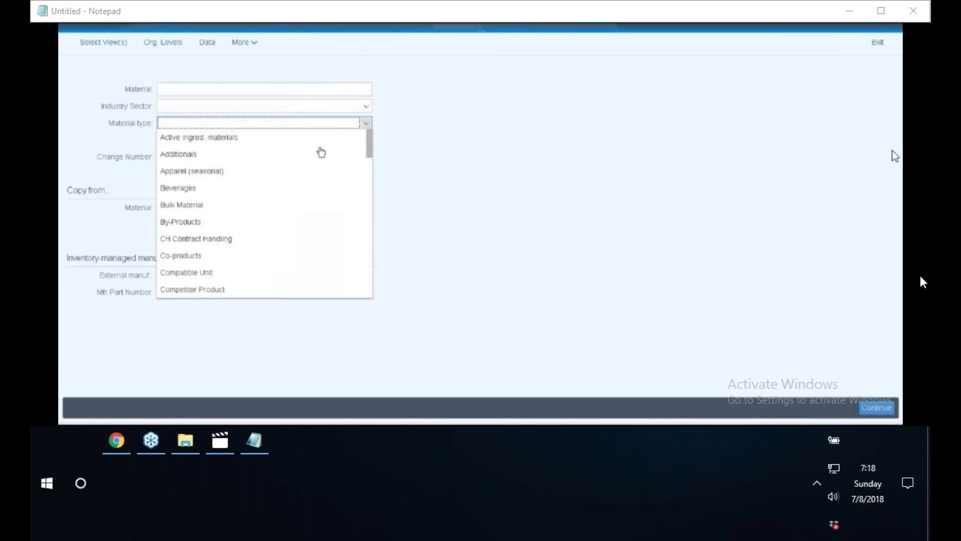
scroll(216, 186, "down", 6)
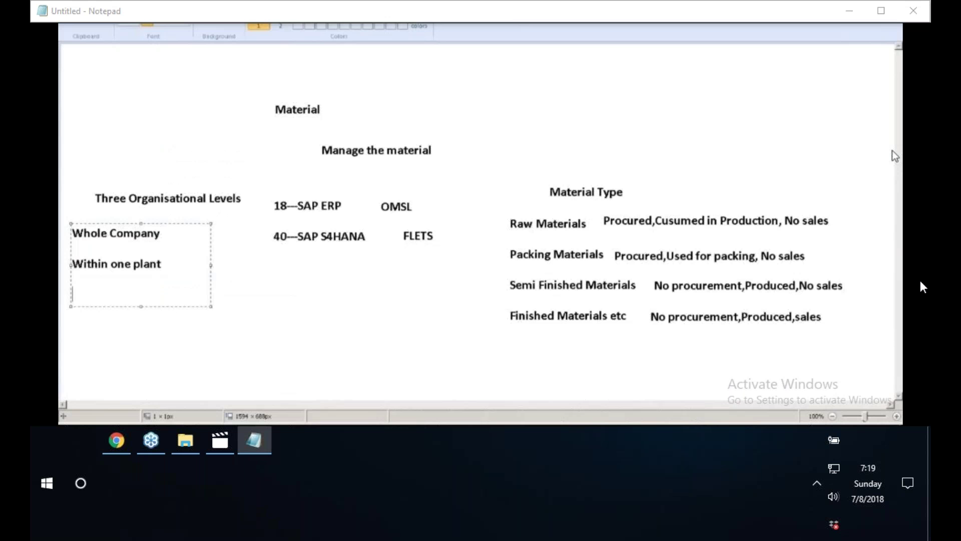
Finish the organisational levels note with 'One storage Location' and commit the text
type("One storage Location")
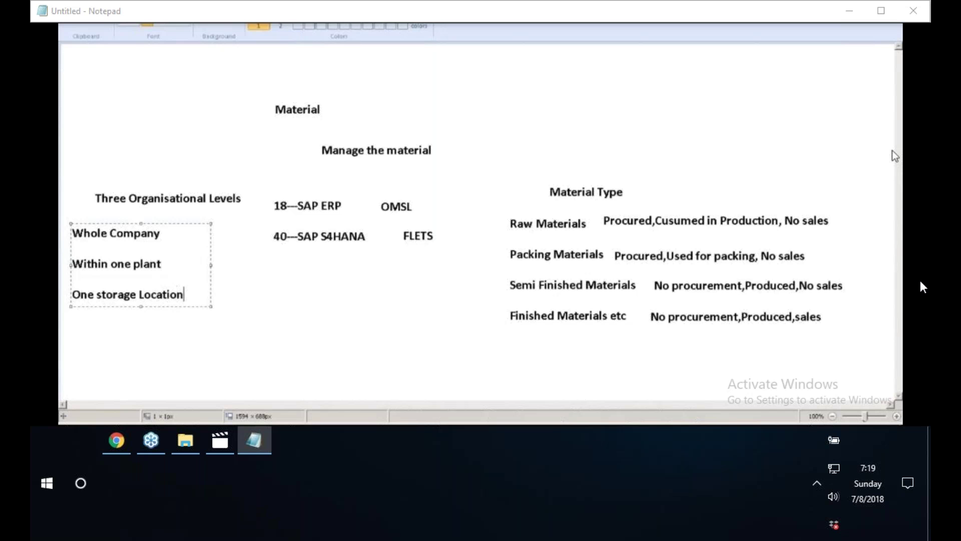
left_click(72, 279)
left_click(232, 276)
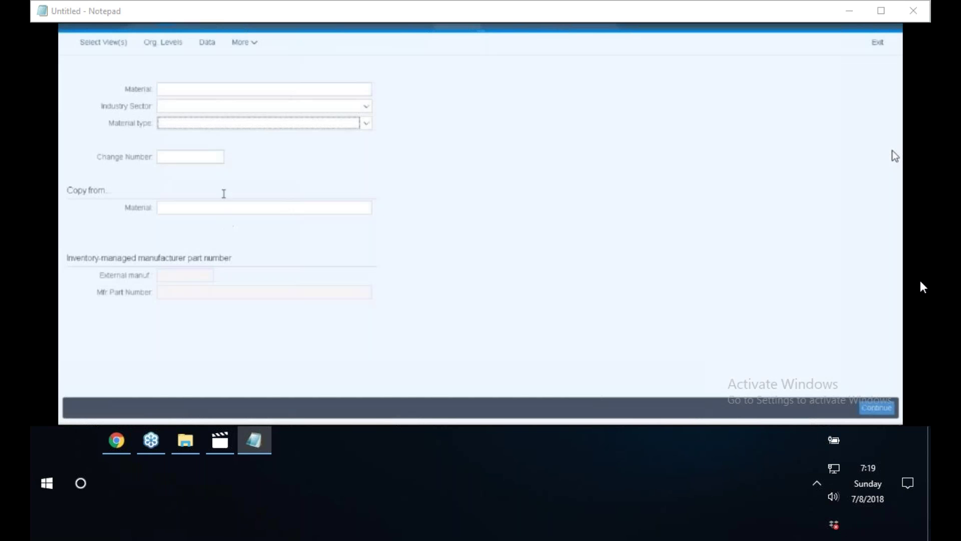
Set the industry sector to Retail and the material type to Raw materials
left_click(236, 107)
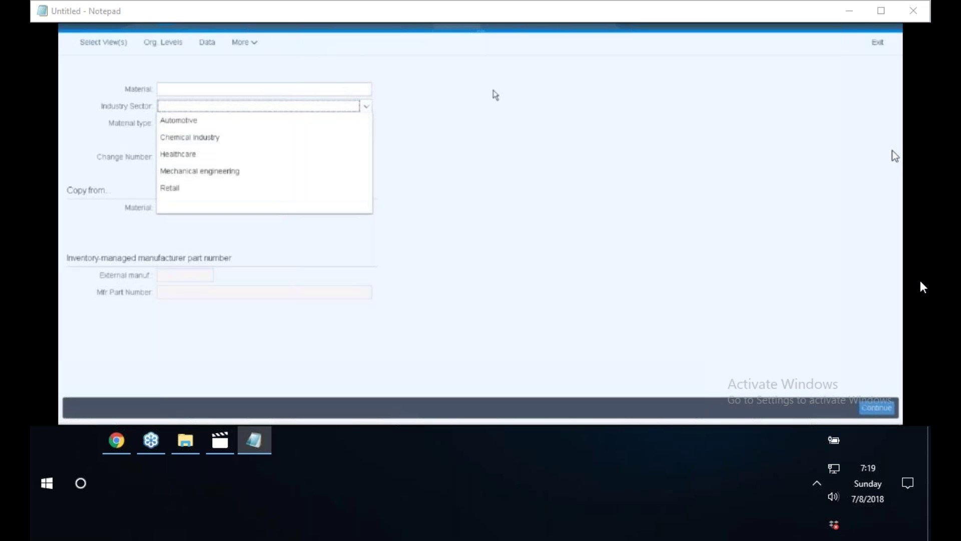
left_click(195, 190)
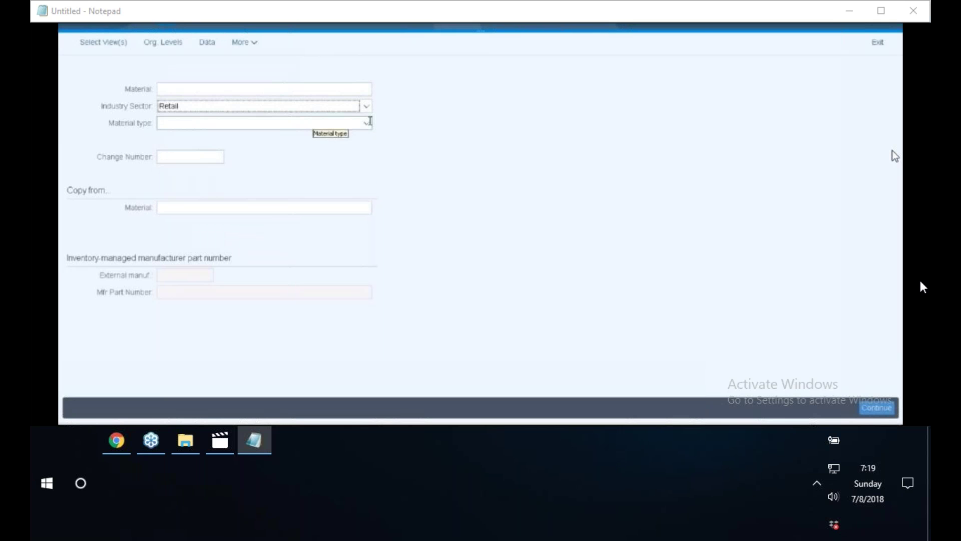
left_click(367, 123)
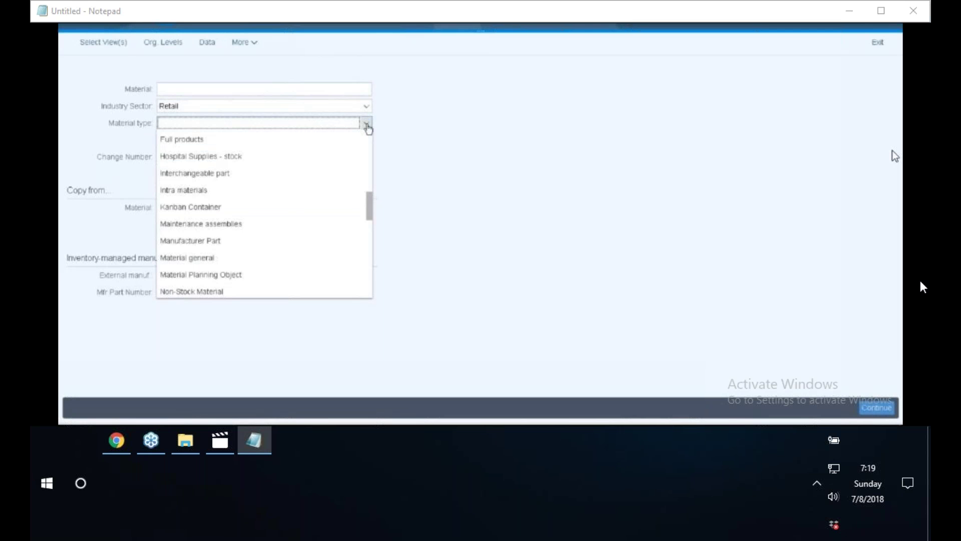
type("rials")
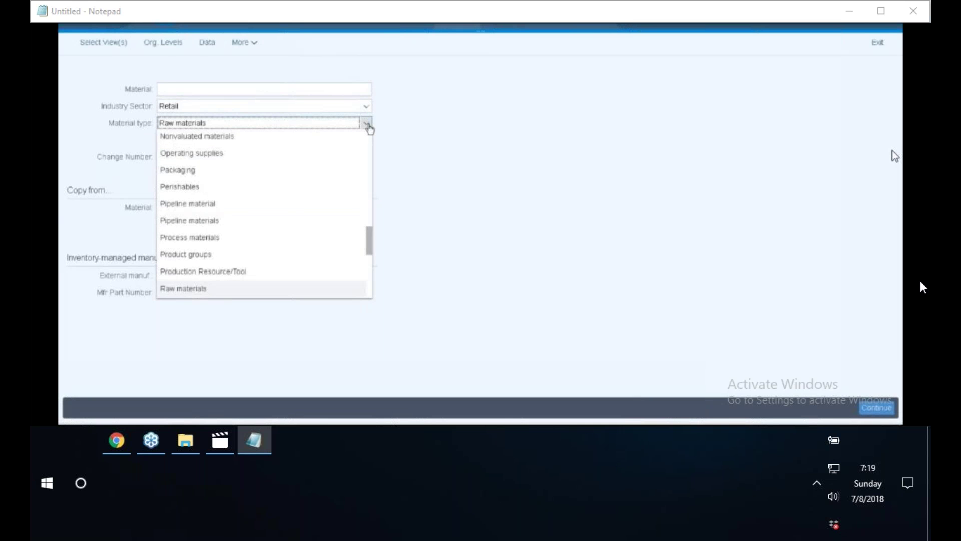
key("Return")
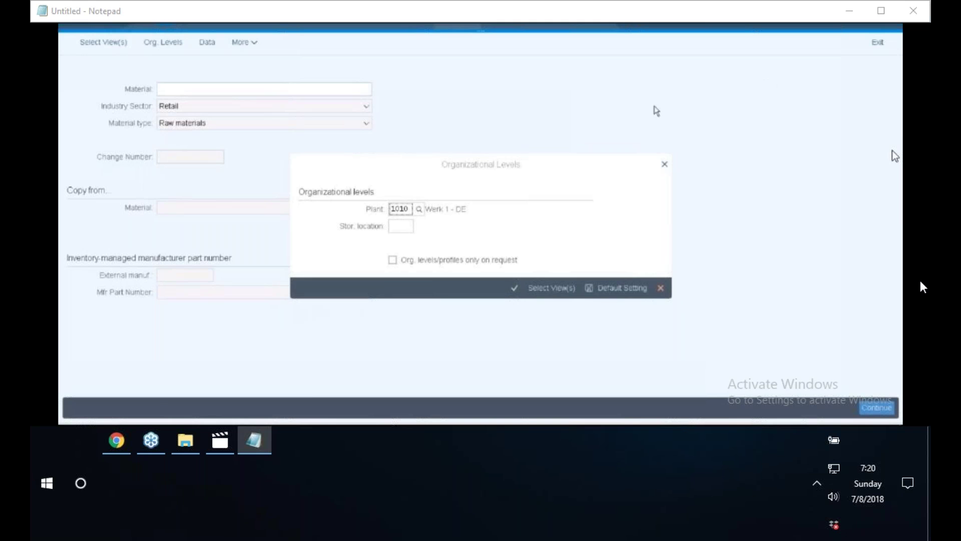
Dismiss the Organizational Levels prompt and bring up the Select View(s) list
left_click(664, 165)
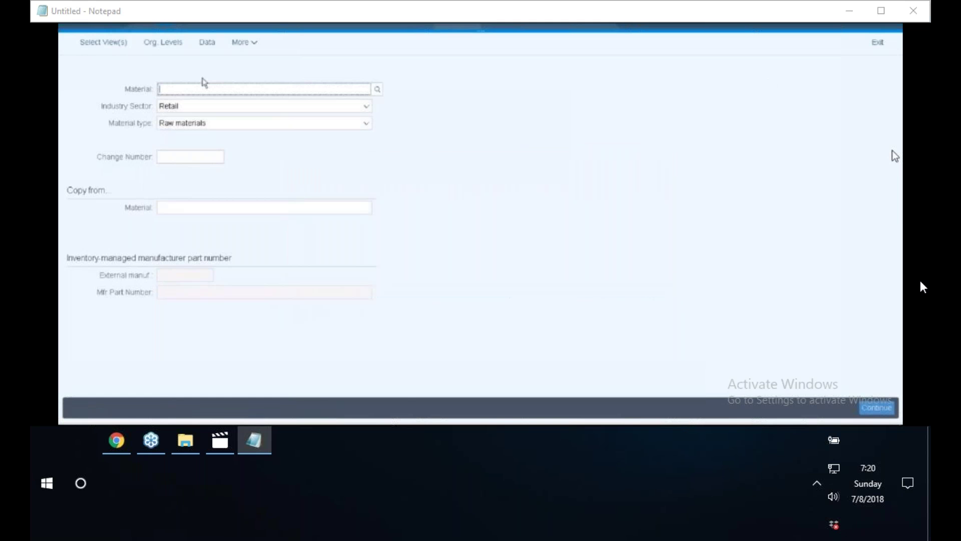
left_click(106, 47)
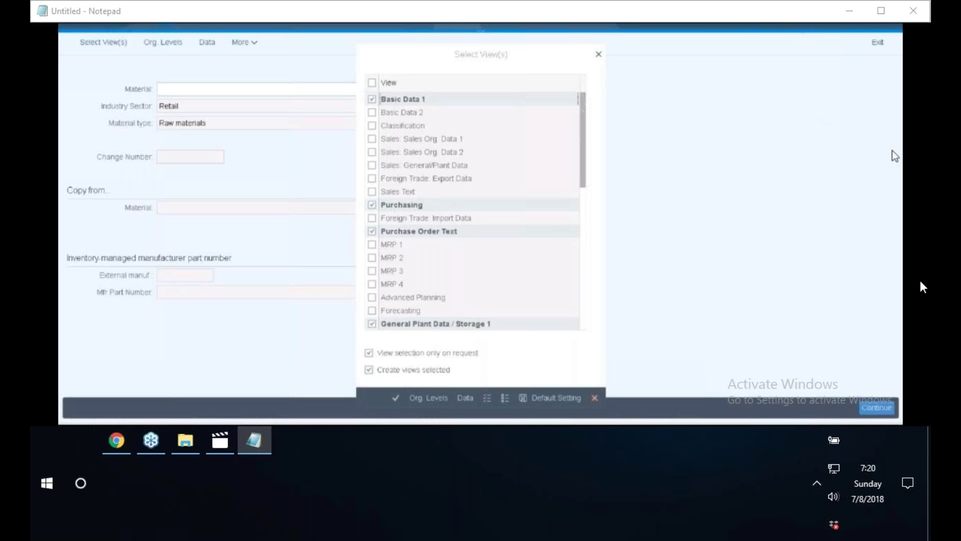
Tick the Sales: Sales Org. Data 1 and Sales Org. Data 2 views
scroll(468, 222, "down", 1)
scroll(468, 222, "down", 2)
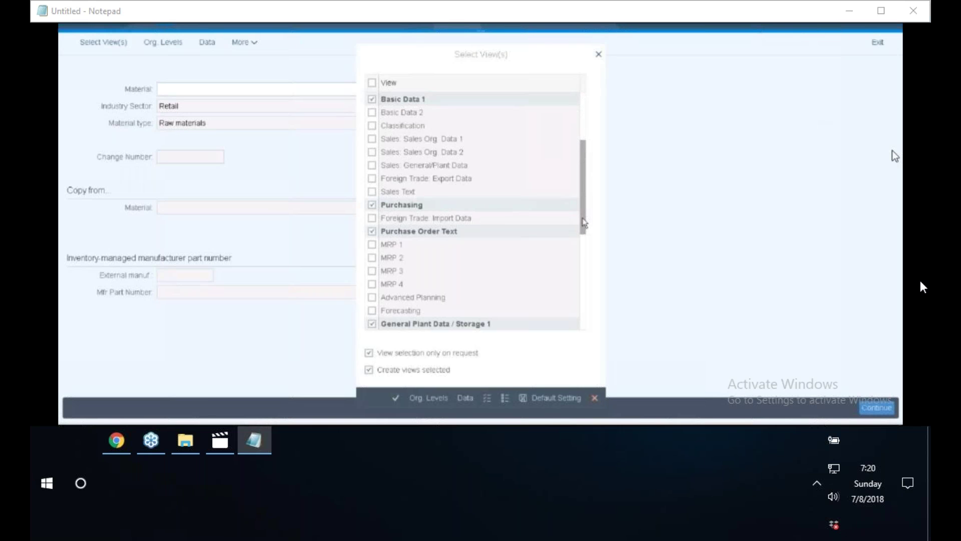
scroll(584, 223, "down", 3)
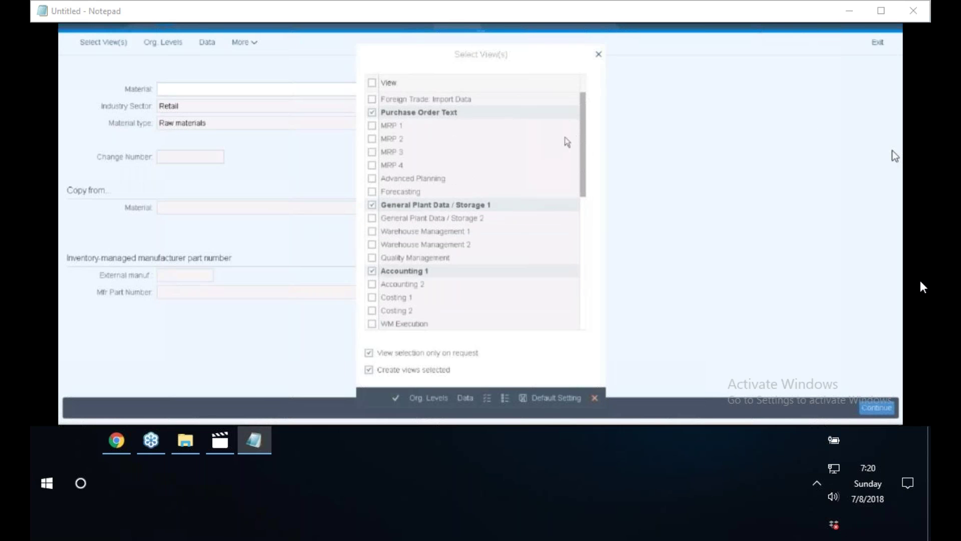
scroll(457, 241, "up", 3)
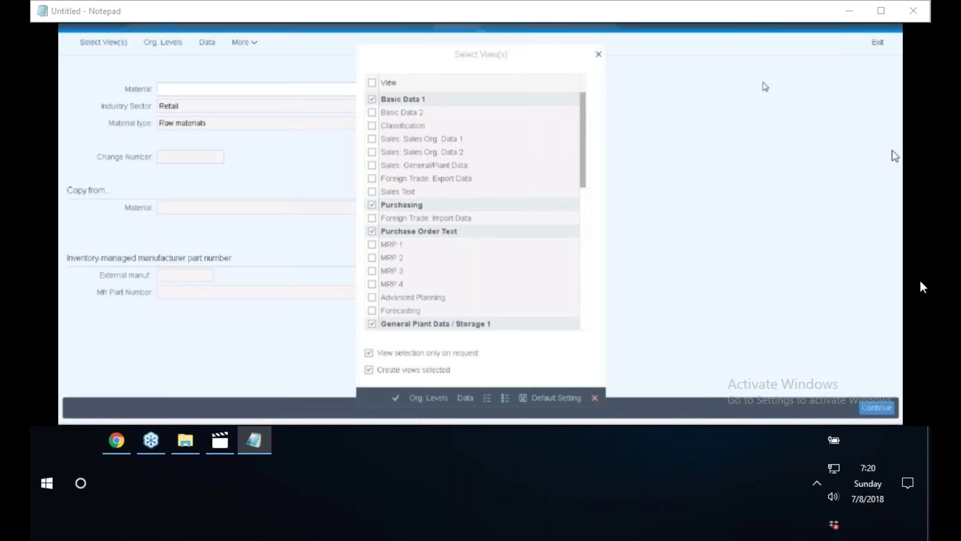
scroll(473, 210, "down", 3)
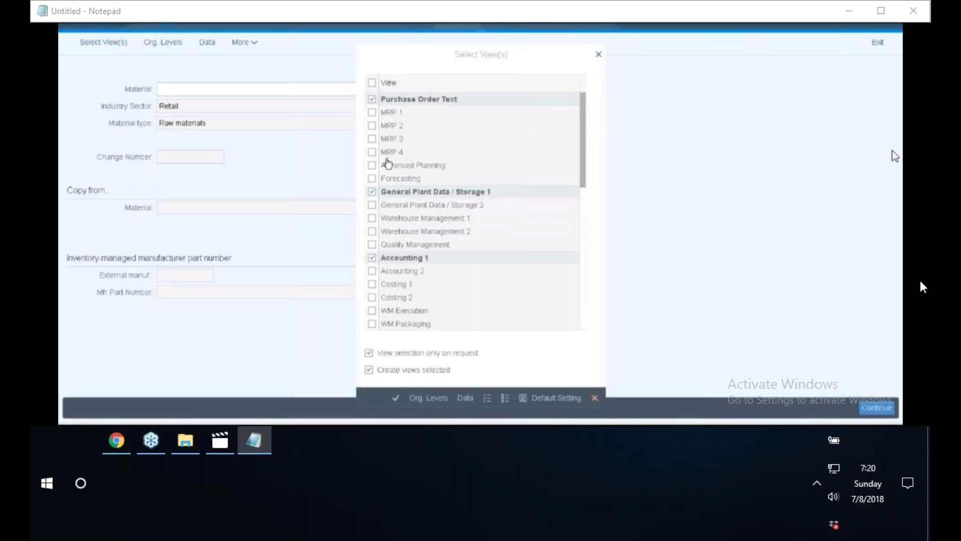
scroll(386, 161, "up", 3)
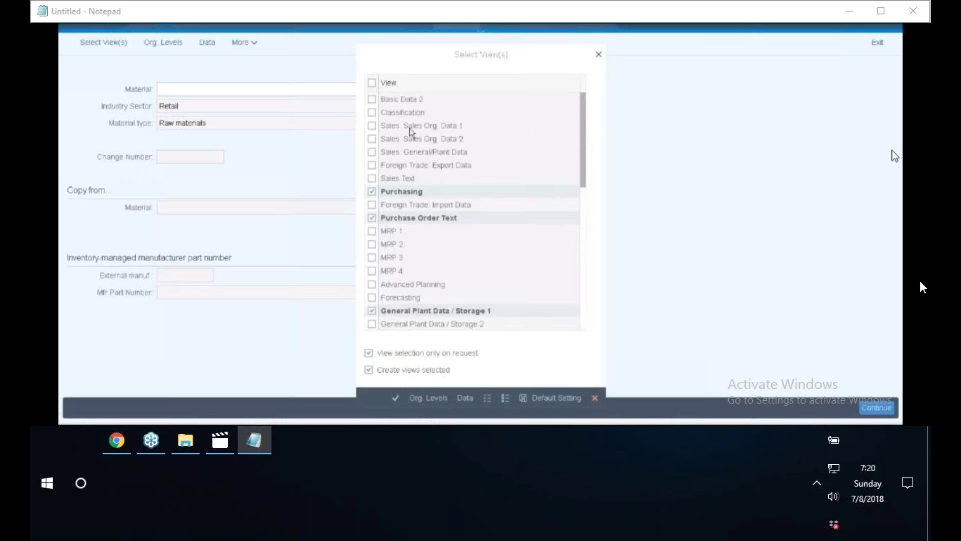
scroll(410, 131, "up", 1)
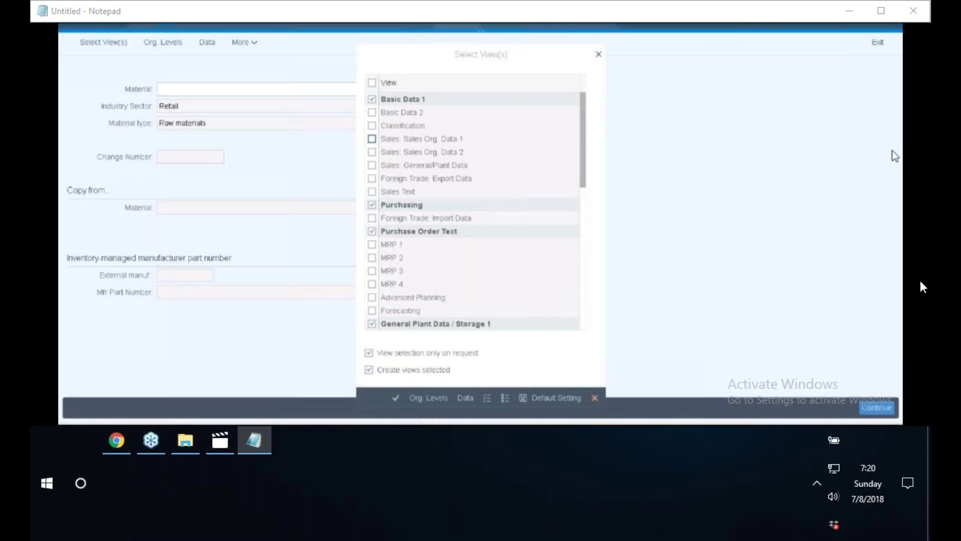
left_click(373, 141)
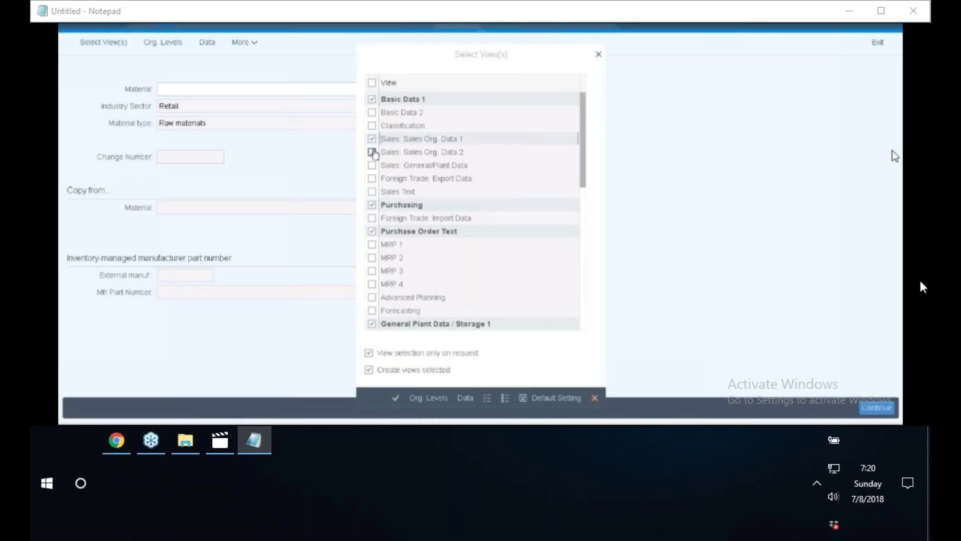
left_click(371, 153)
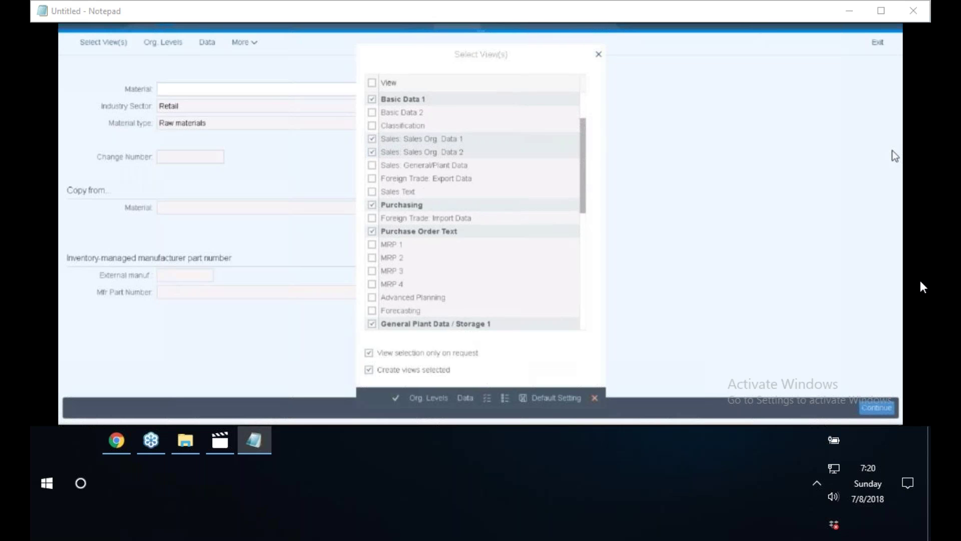
Tick the MRP 2, MRP 3, General Plant Data / Storage 2 and Accounting 2 views
scroll(373, 253, "down", 2)
left_click(372, 192)
left_click(372, 204)
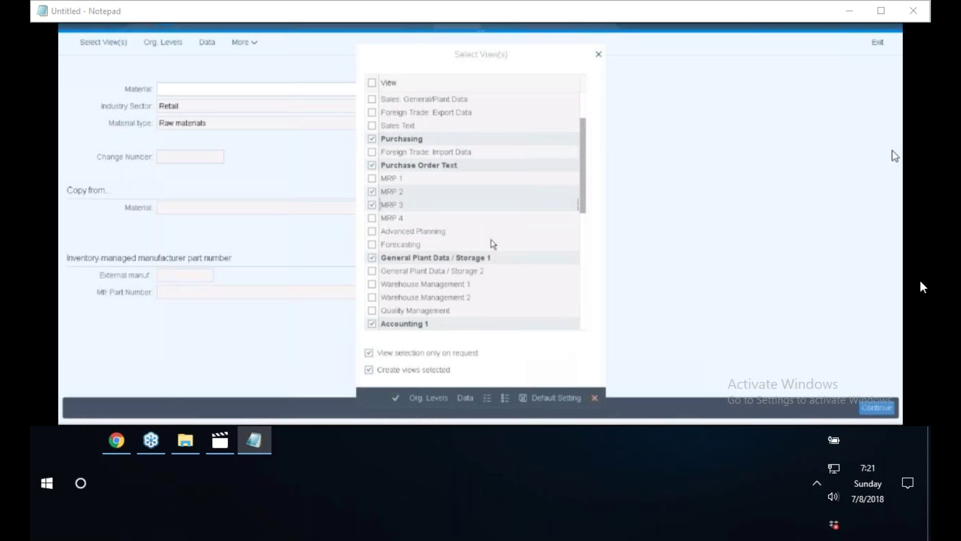
scroll(435, 278, "down", 1)
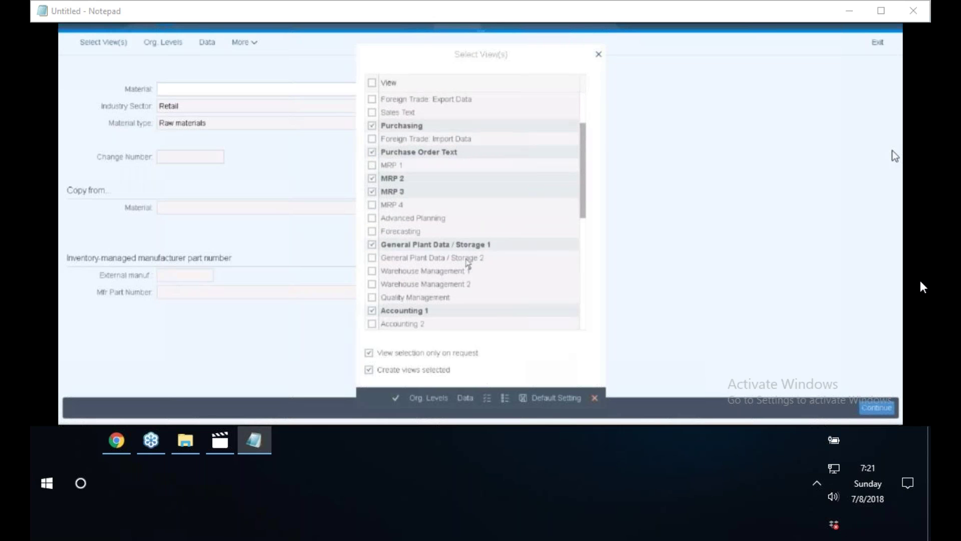
left_click(372, 257)
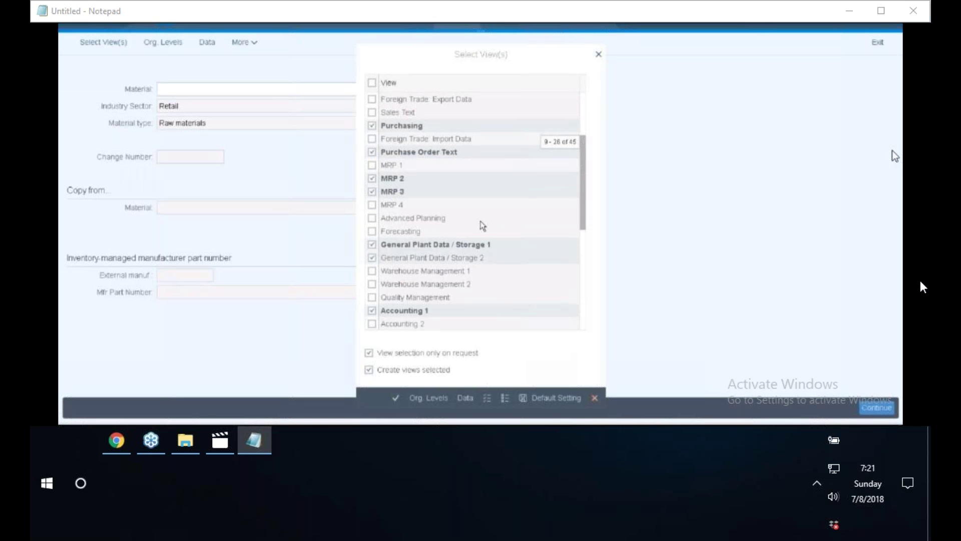
scroll(373, 318, "down", 2)
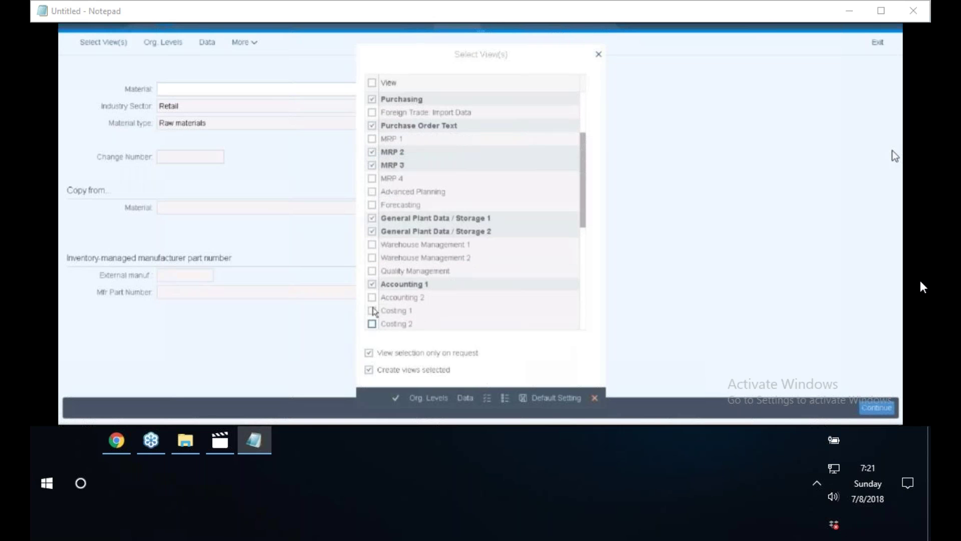
left_click(372, 297)
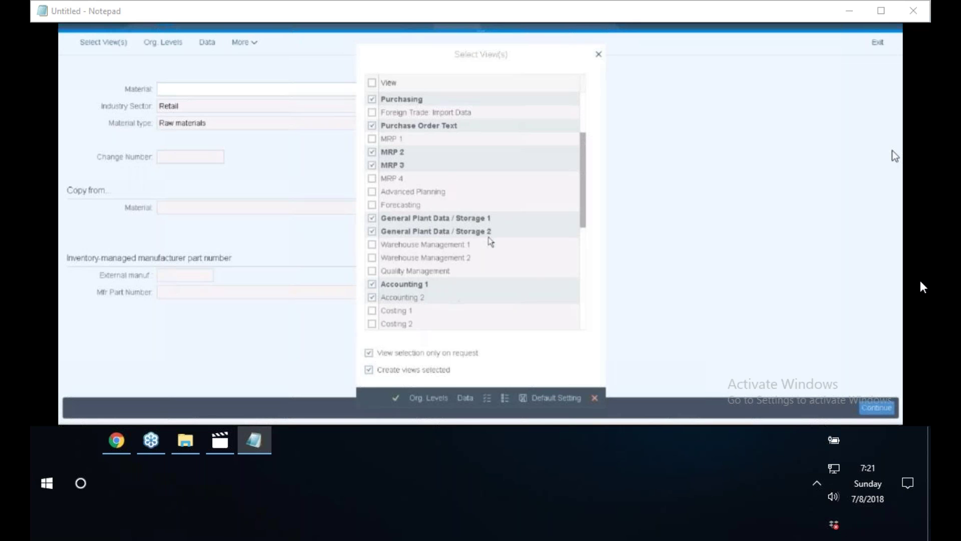
Confirm the views and choose storage location 101A under plant 1010 in Organizational Levels
key("Return")
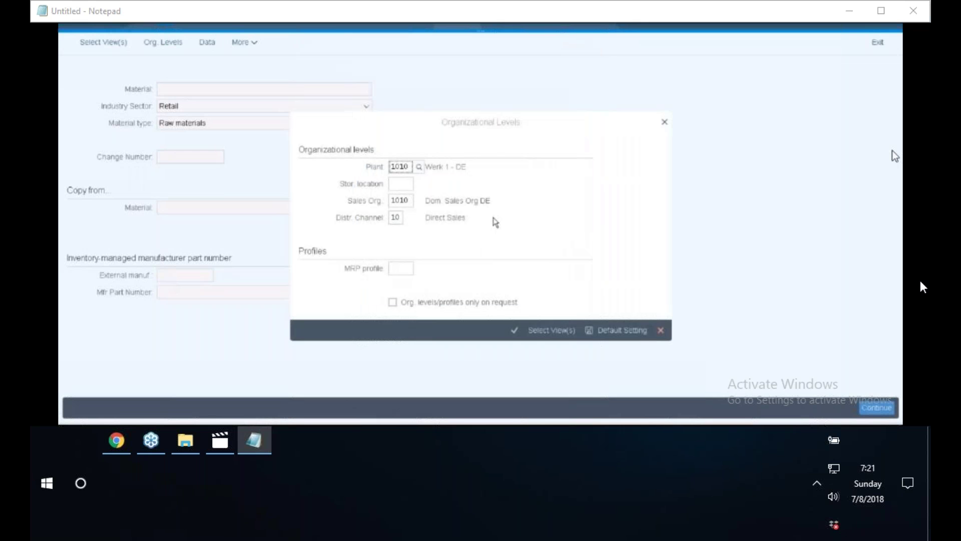
left_click(400, 186)
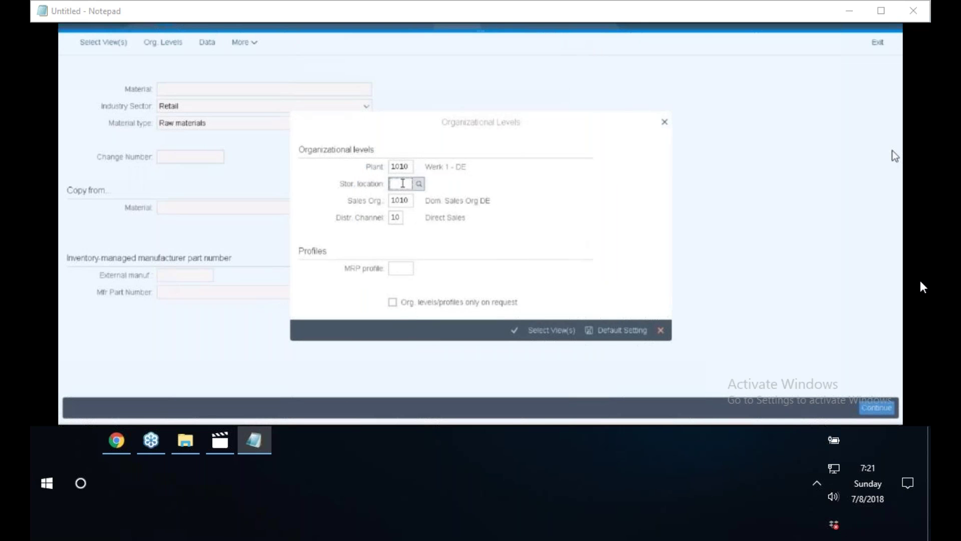
left_click(419, 185)
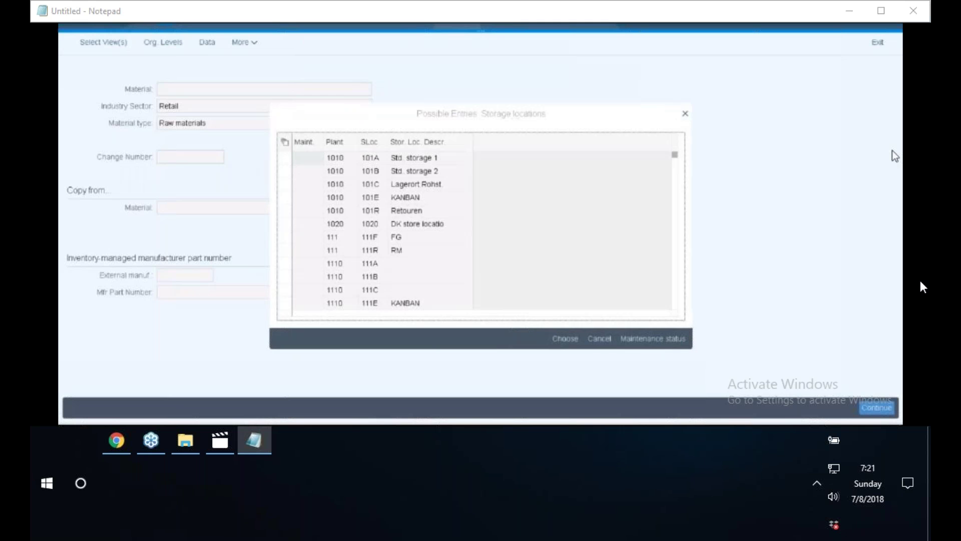
double_click(343, 157)
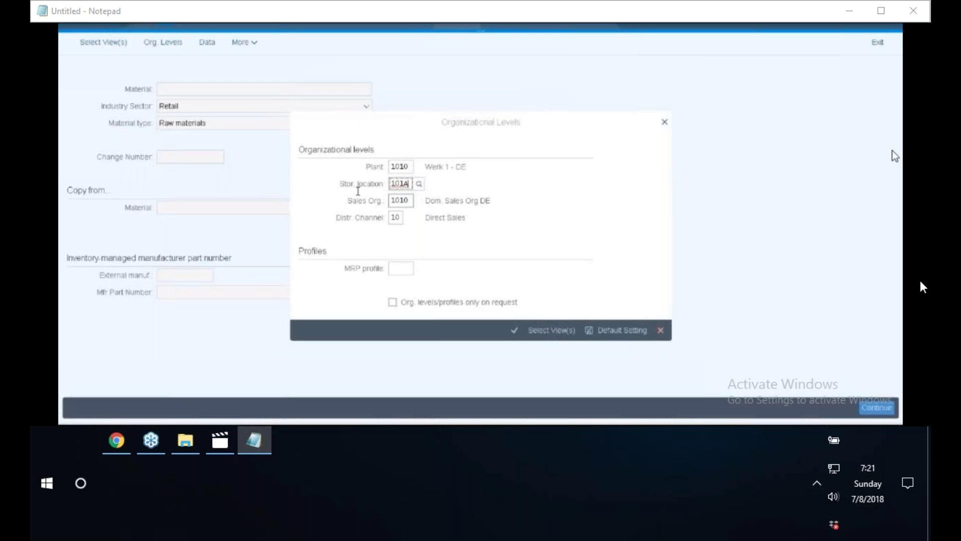
left_click(513, 334)
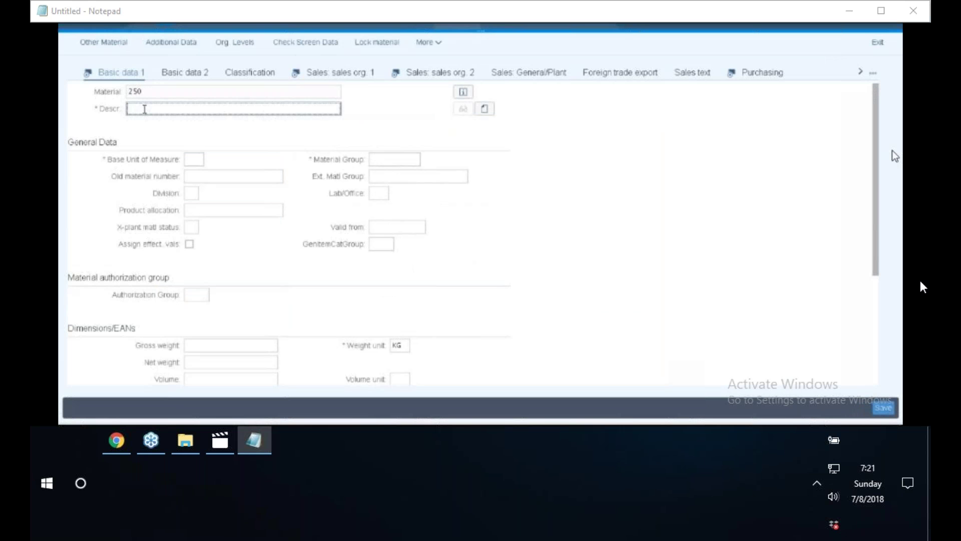
Enter 'Material 250' as the material's description on Basic data 1
type("Material 250")
key("ctrl+a")
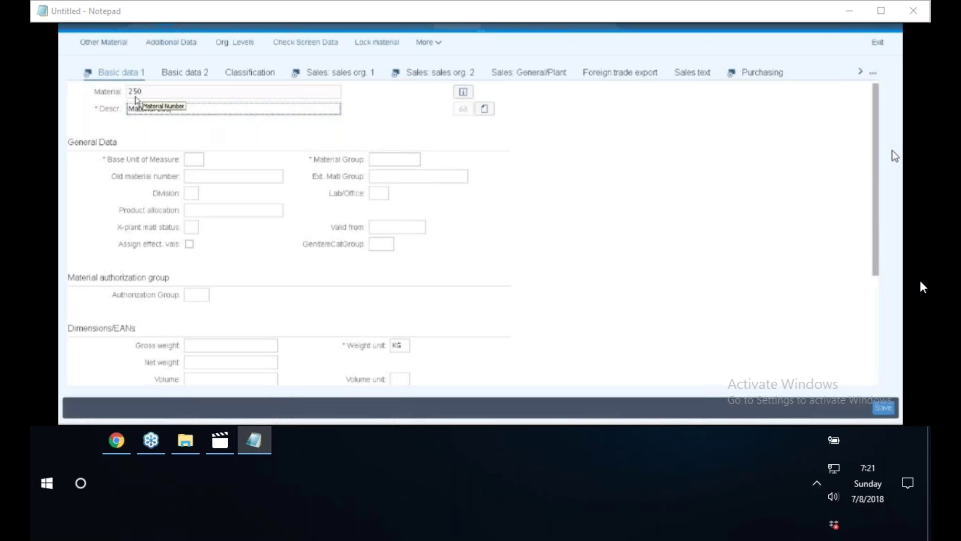
left_click(110, 102)
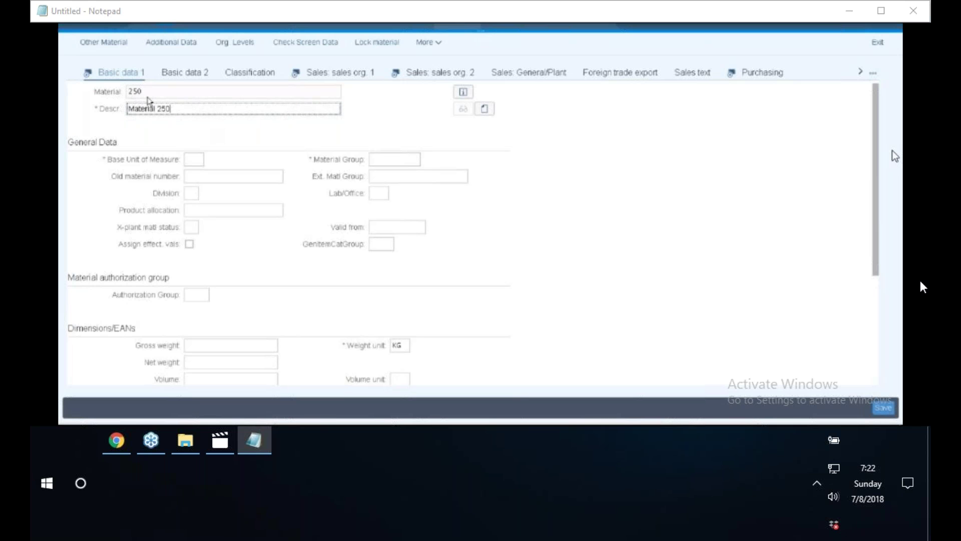
left_click(193, 160)
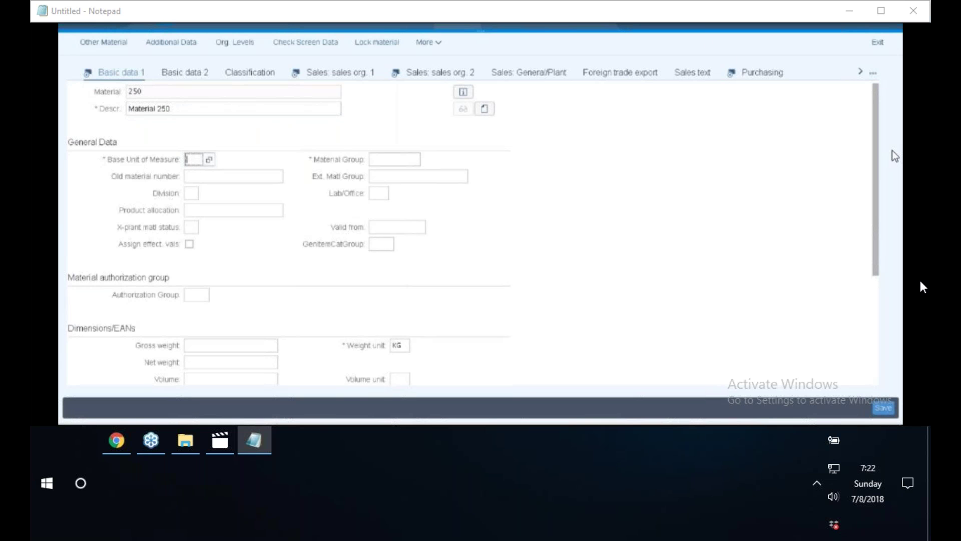
Pick EA (each) from the unit list as the base unit of measure
left_click(209, 161)
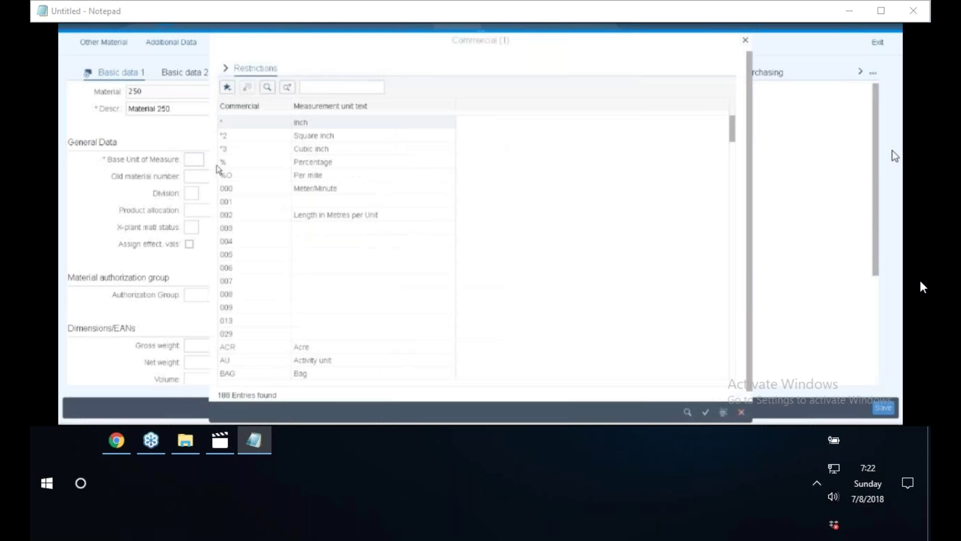
scroll(273, 208, "up", 1)
scroll(647, 205, "down", 1)
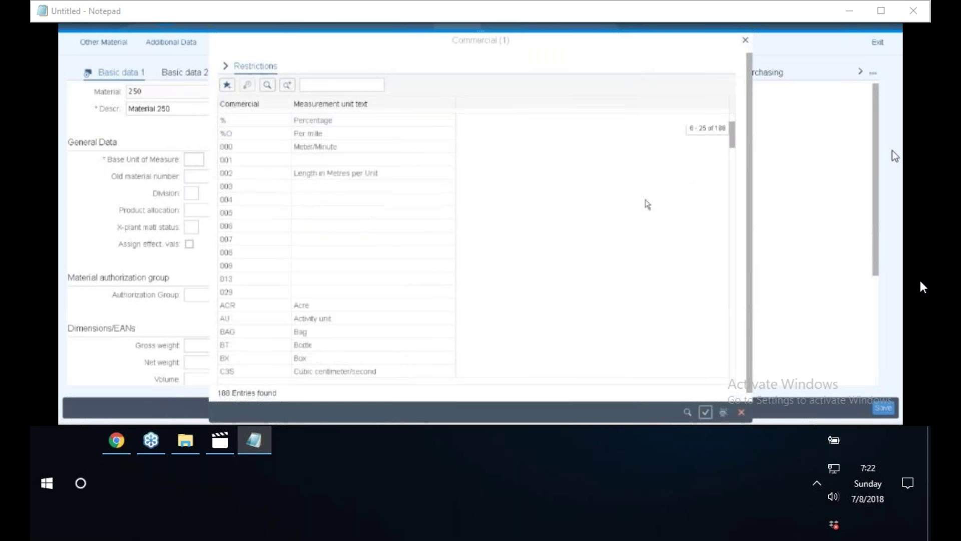
scroll(735, 148, "down", 1)
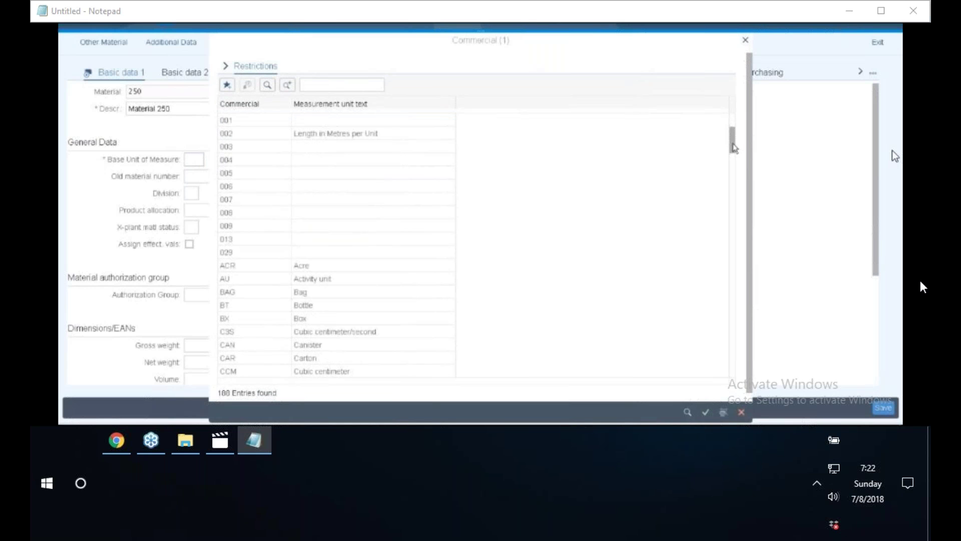
left_click_drag(734, 148, 701, 197)
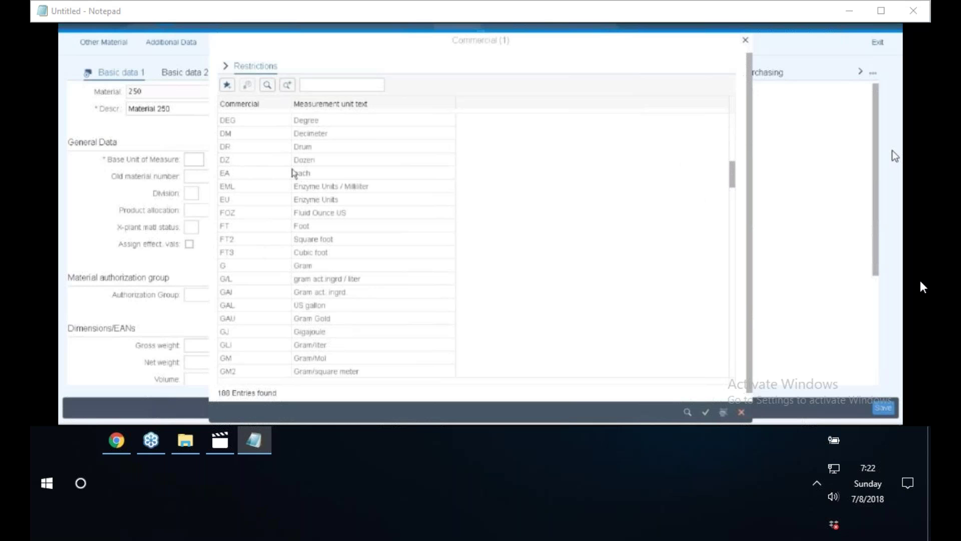
left_click(251, 180)
double_click(252, 178)
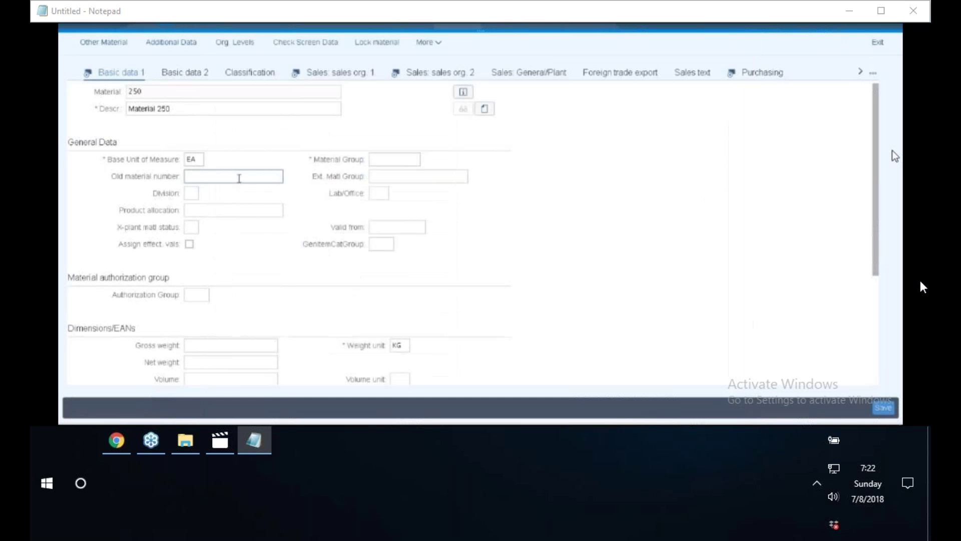
left_click(380, 159)
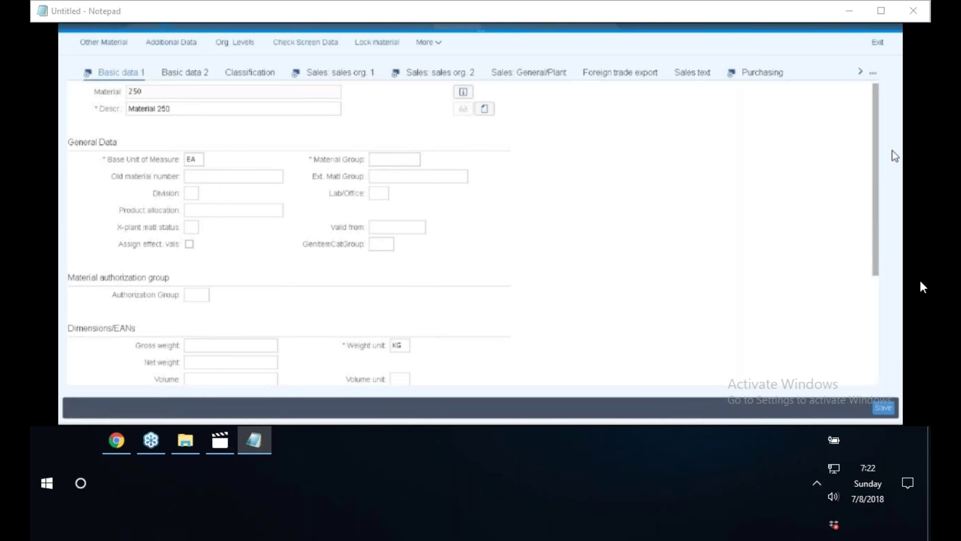
Choose material group 01 (Material group 1) from the F4 list
key("F4")
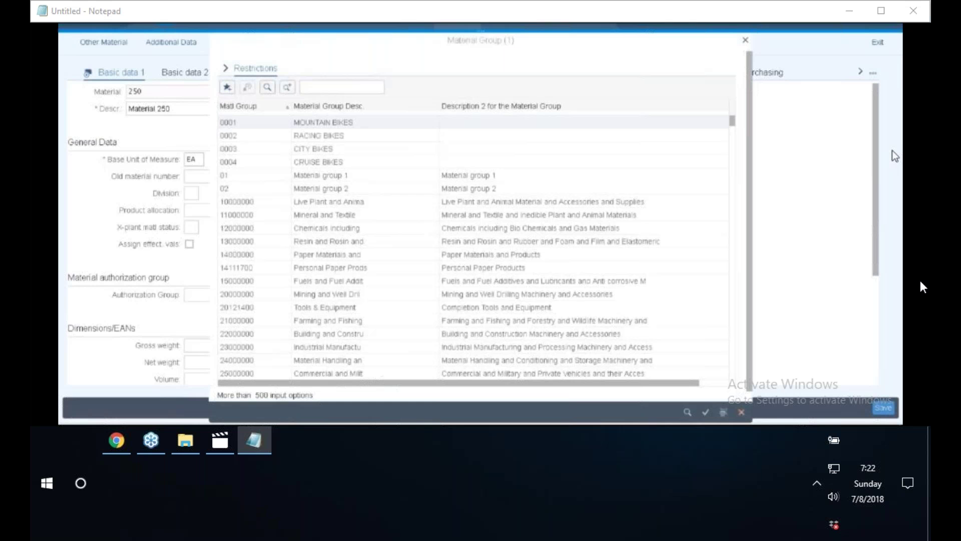
double_click(239, 179)
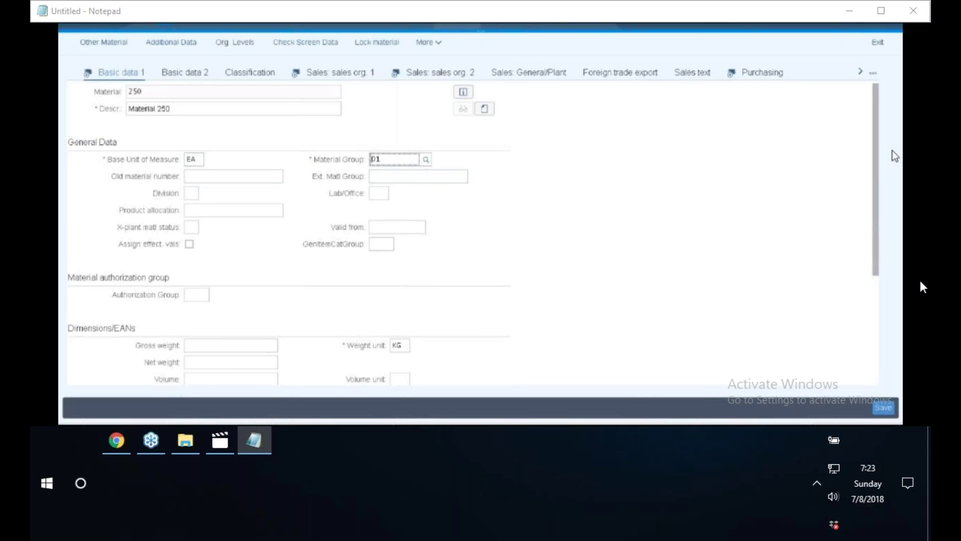
left_click(200, 159)
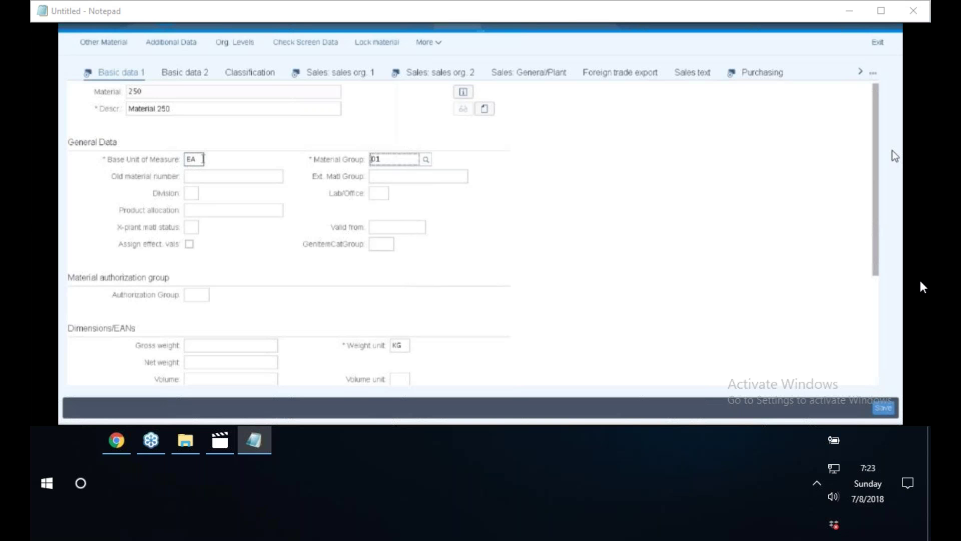
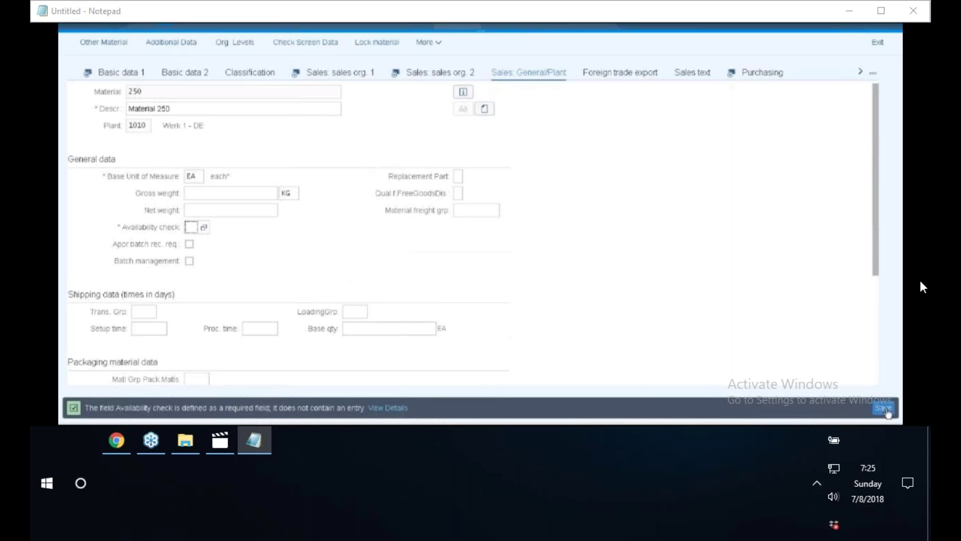
Enter availability check 01 for material 250
type("01")
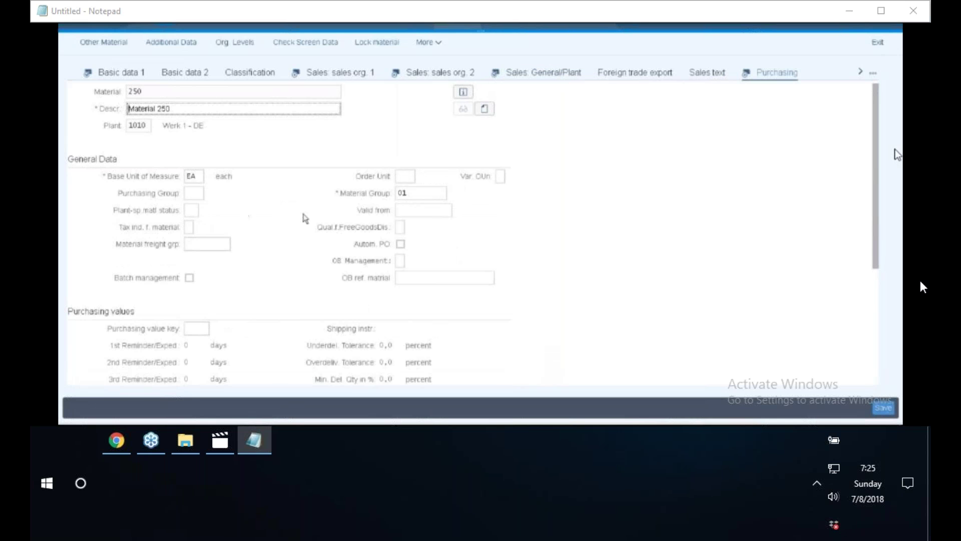
Set the variable purchase order unit to 1 (Active) and pick BAG as the order unit
left_click(502, 178)
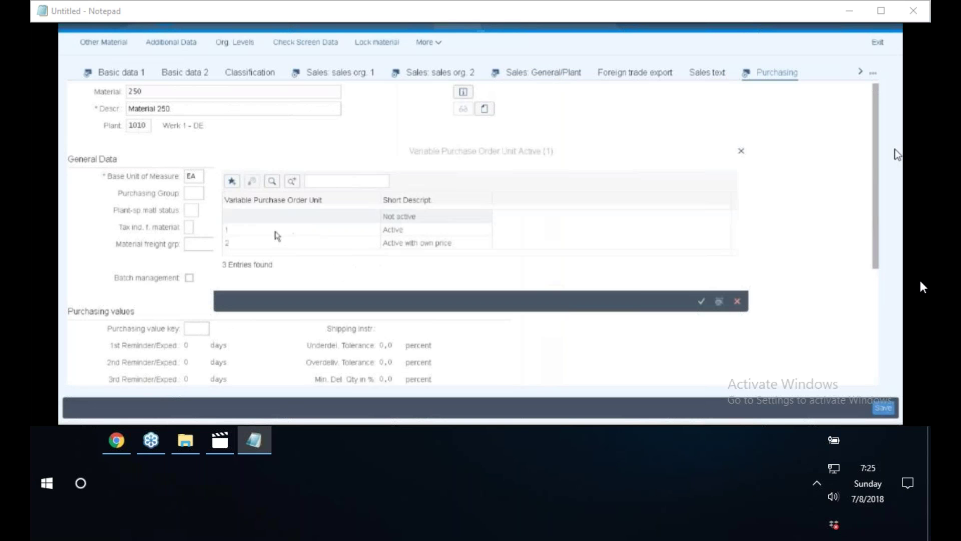
left_click(273, 234)
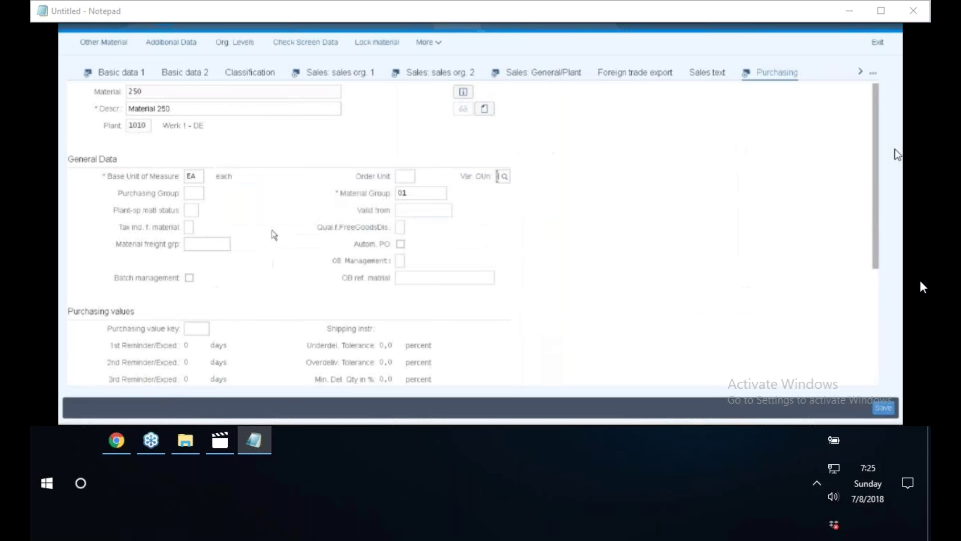
left_click(404, 176)
left_click(442, 184)
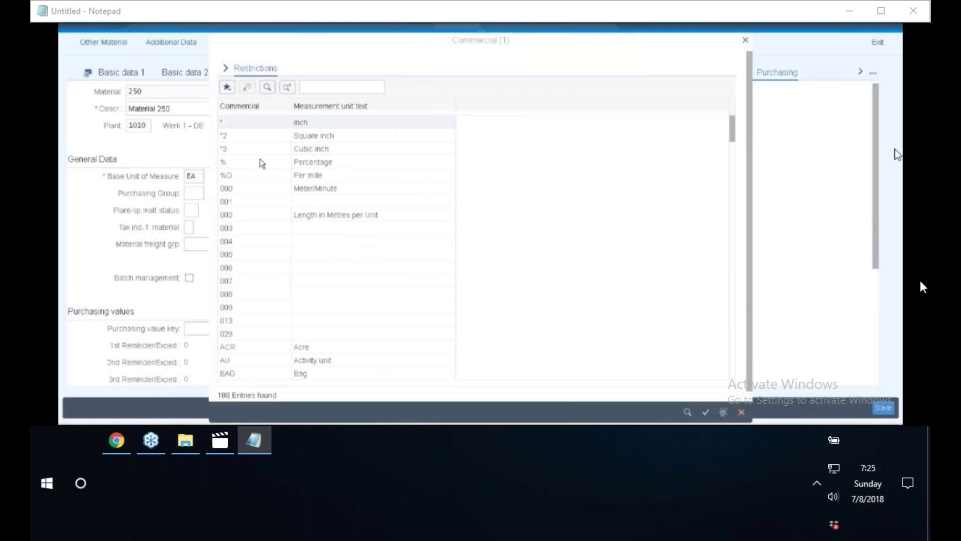
scroll(286, 200, "down", 1)
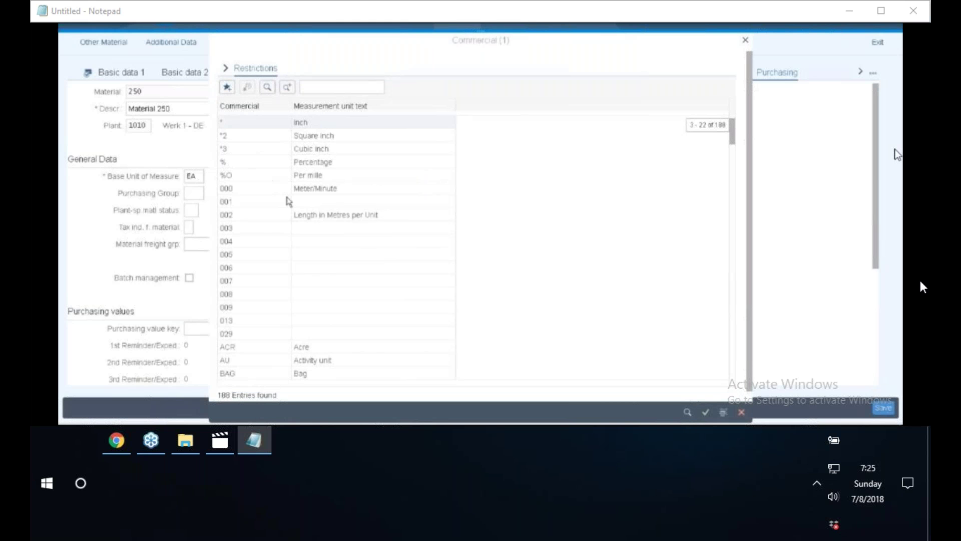
scroll(629, 195, "down", 5)
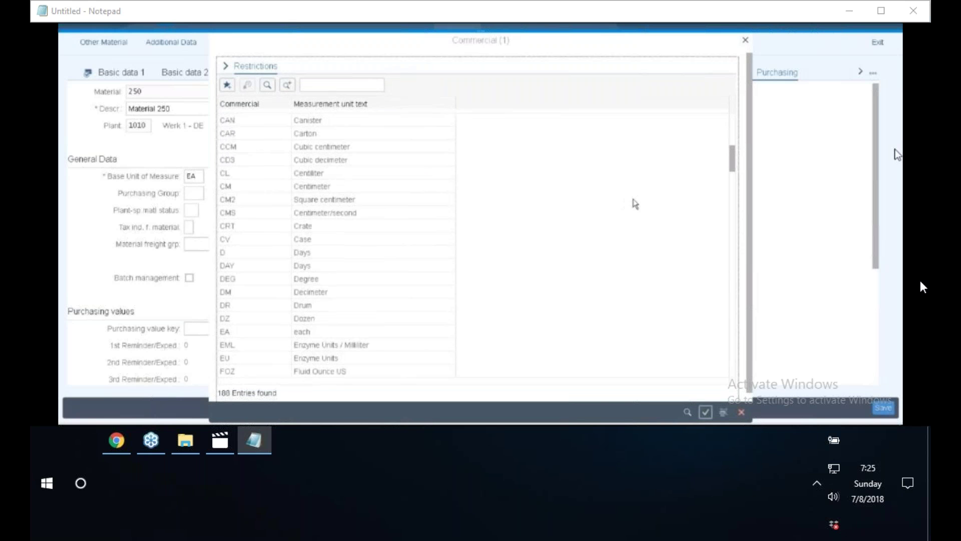
scroll(431, 177, "up", 1)
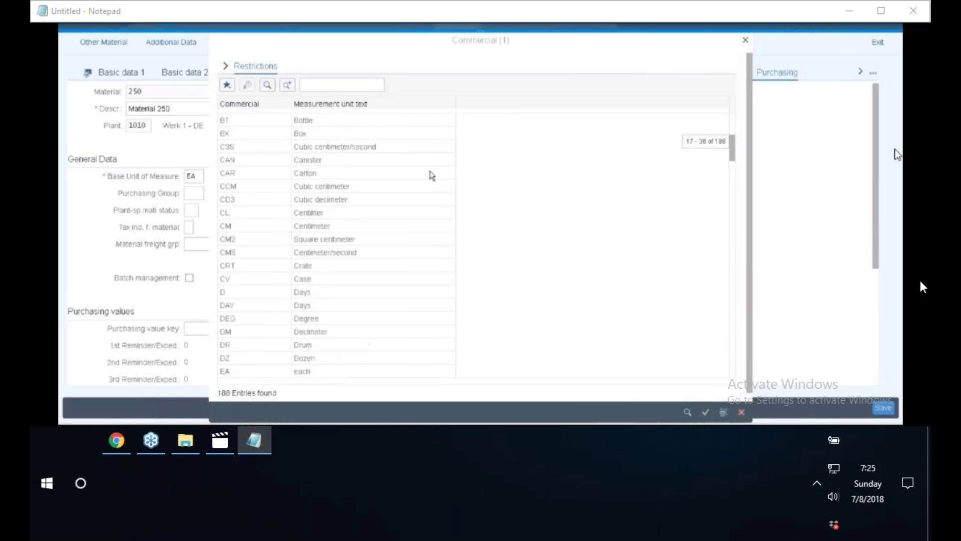
scroll(404, 176, "up", 1)
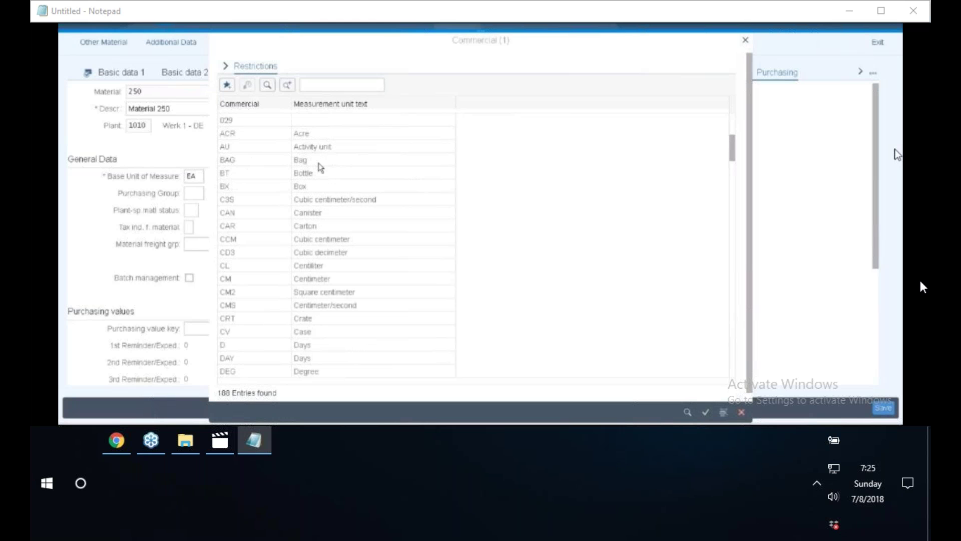
left_click(273, 164)
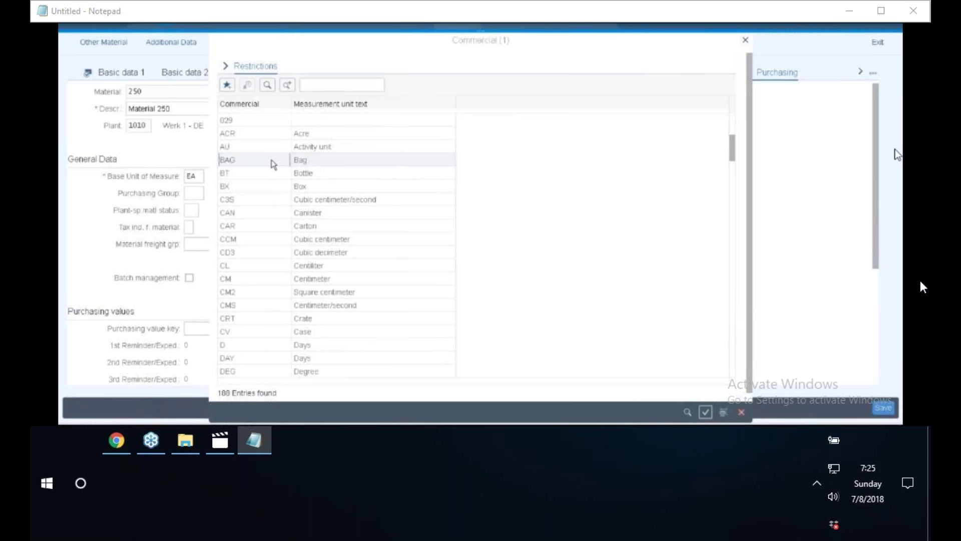
double_click(273, 164)
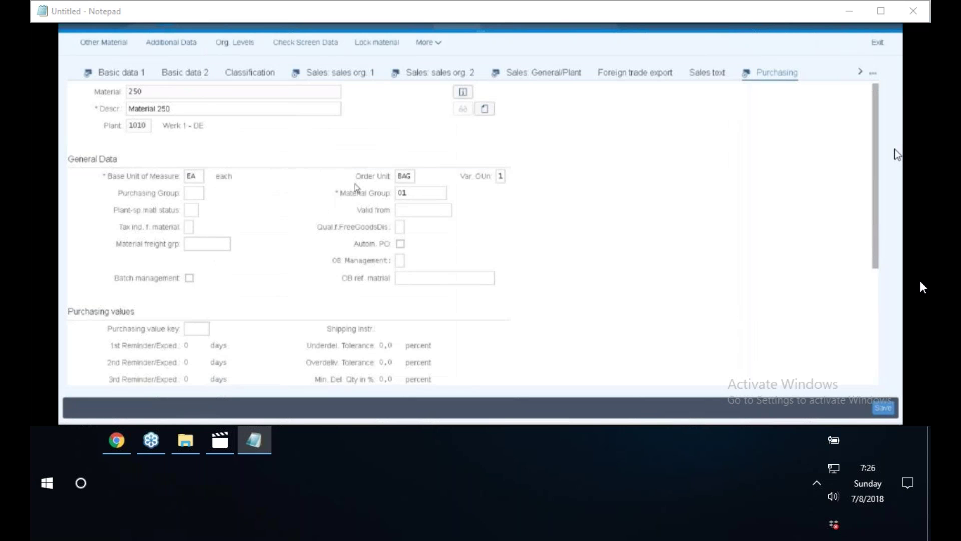
Define the unit conversion 1 BAG = 10 EA for material 250
left_click(401, 185)
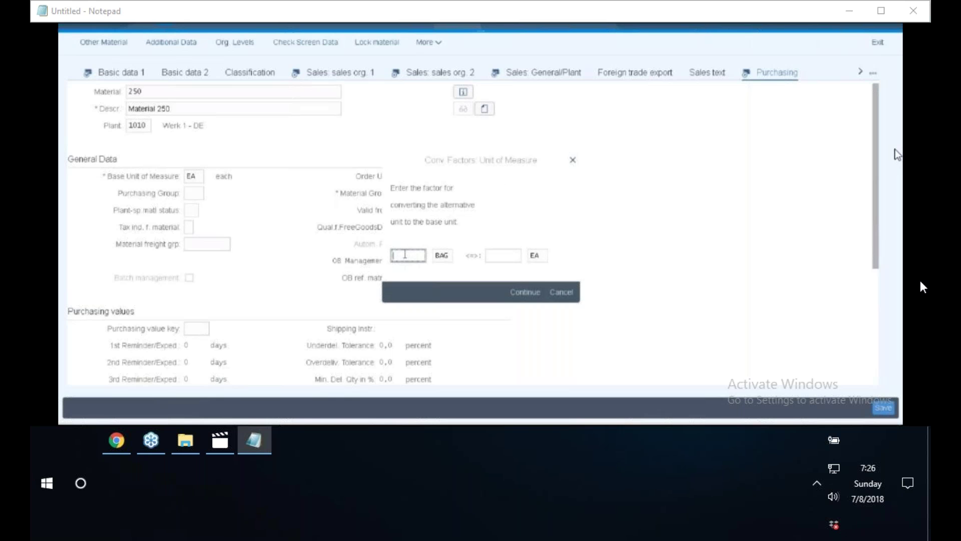
type("1")
left_click(492, 254)
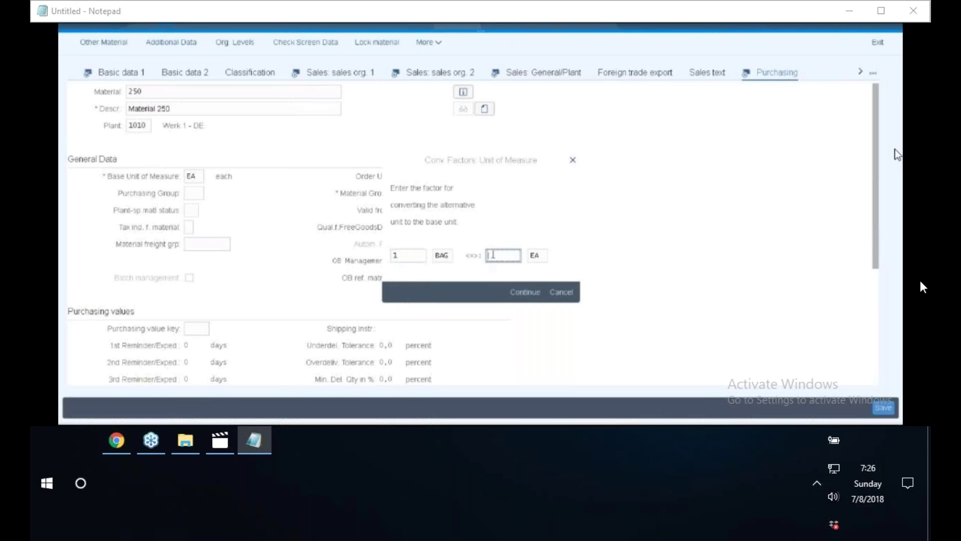
type("10")
key("Return")
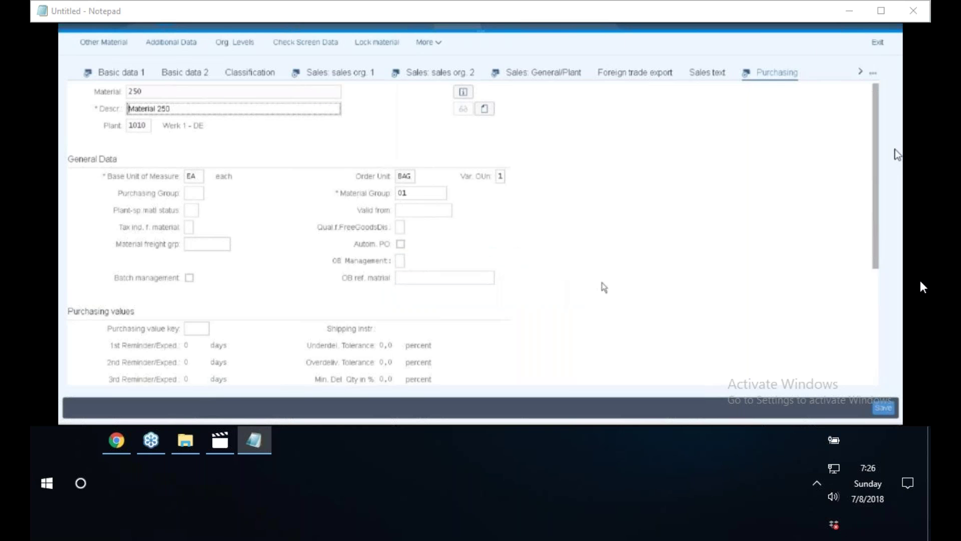
Advance past the purchase order text and MRP 2 data, acknowledging the warning
key("Return")
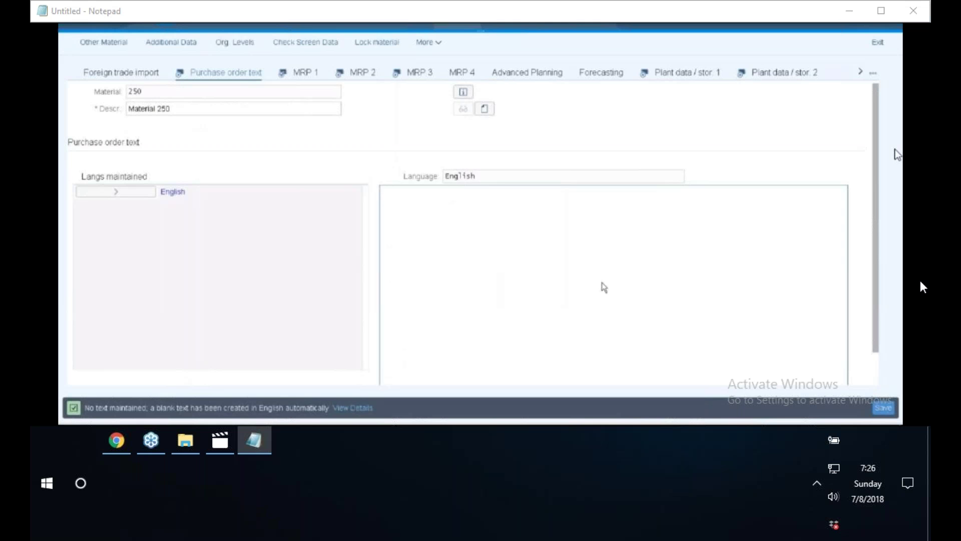
key("Return")
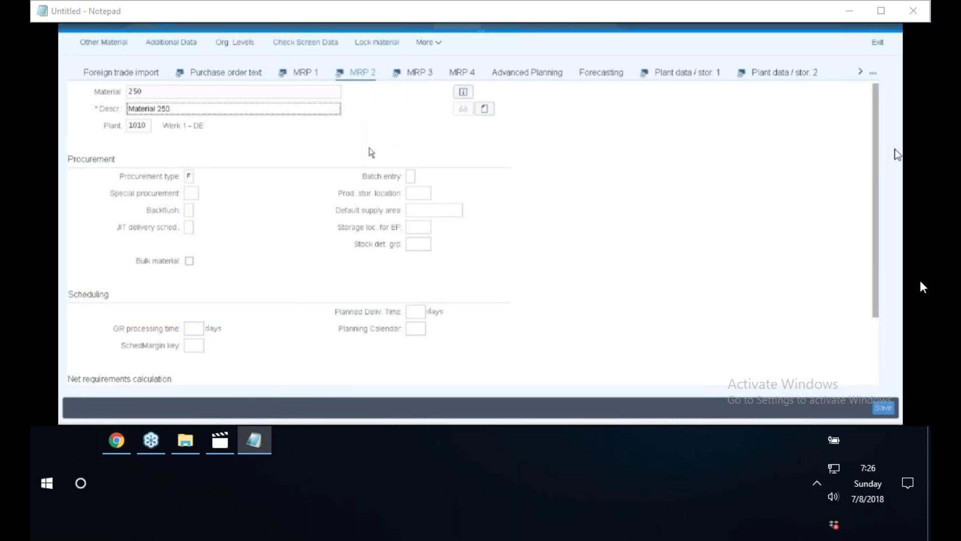
key("Return")
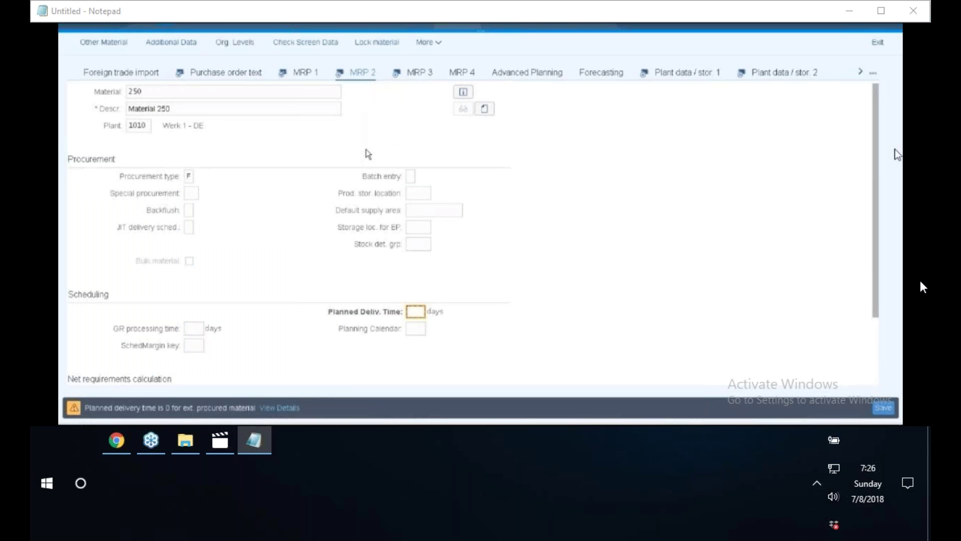
key("Return")
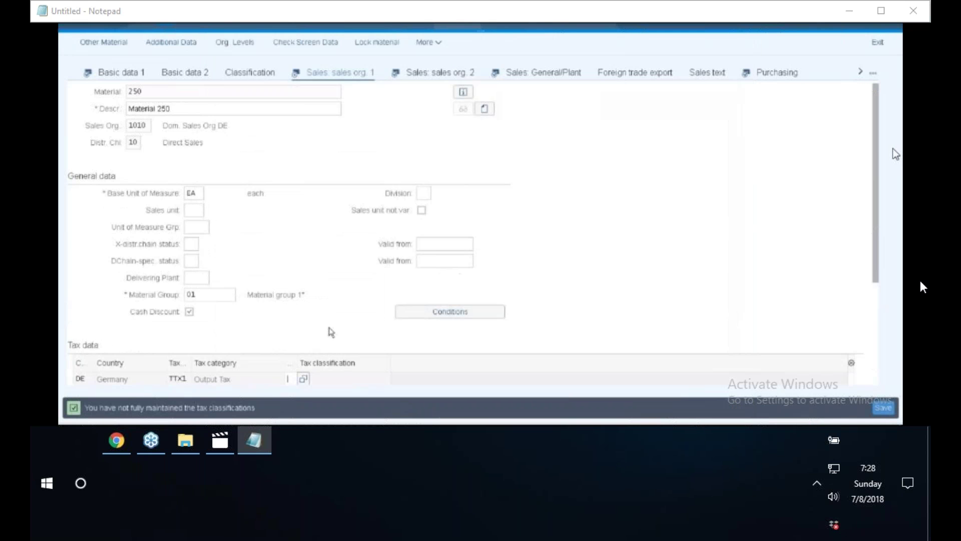
Set tax classification 0 for the Germany output tax and save material 250
scroll(330, 332, "down", 3)
scroll(331, 332, "down", 2)
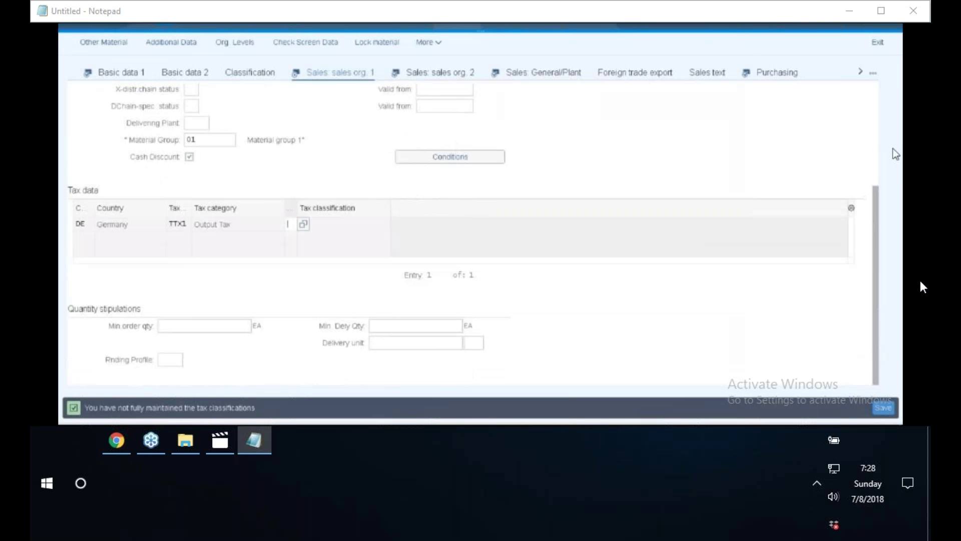
left_click(315, 226)
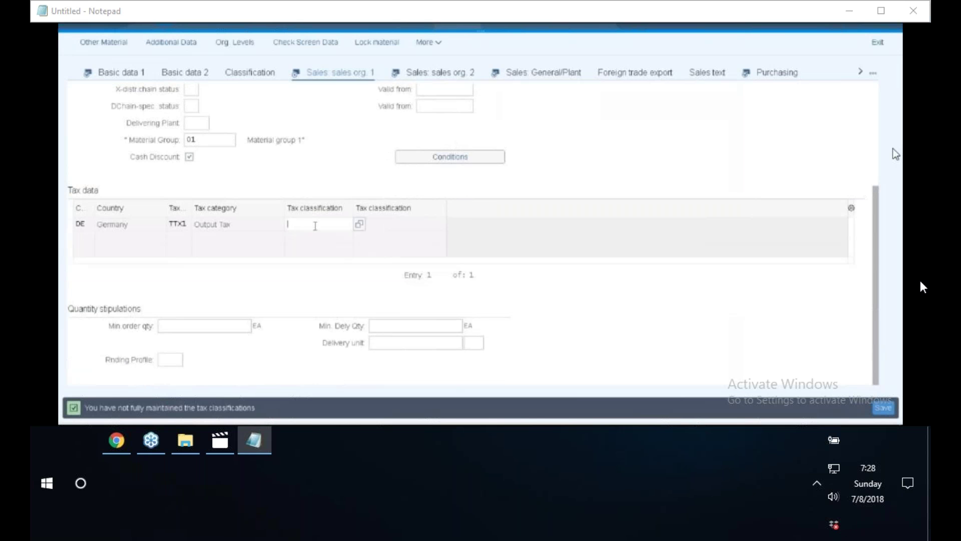
type("0")
key("Return")
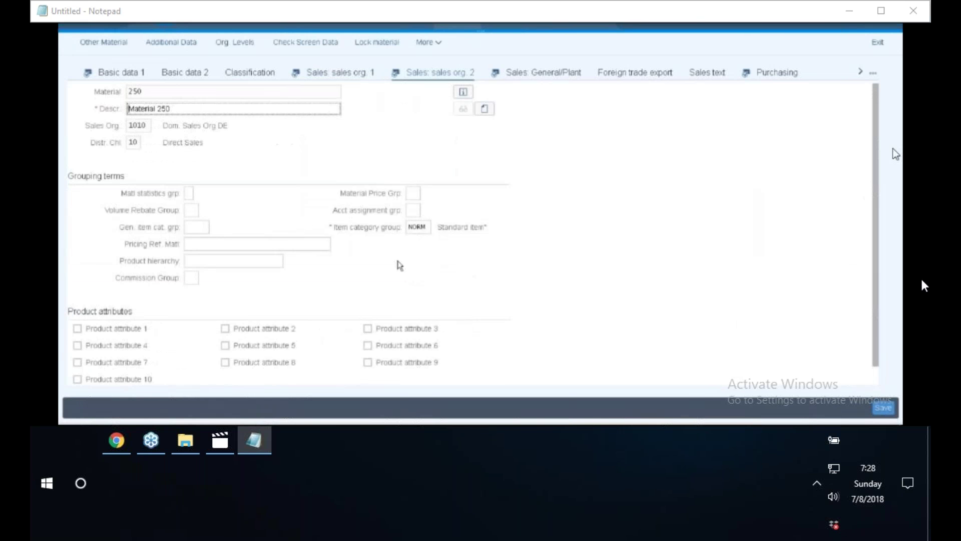
key("ctrl+s")
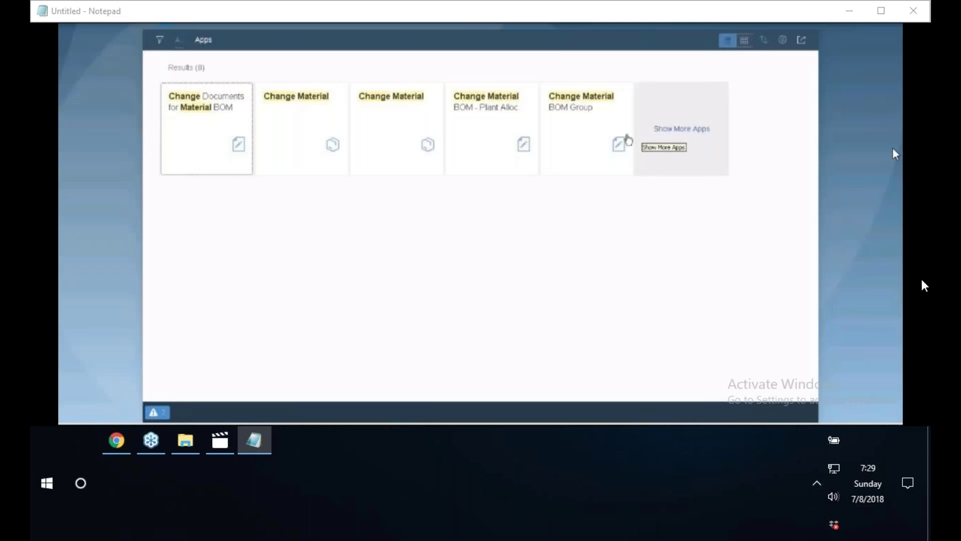
Open material 250 in Change Material for plant 1010, storage location 101A
left_click(313, 124)
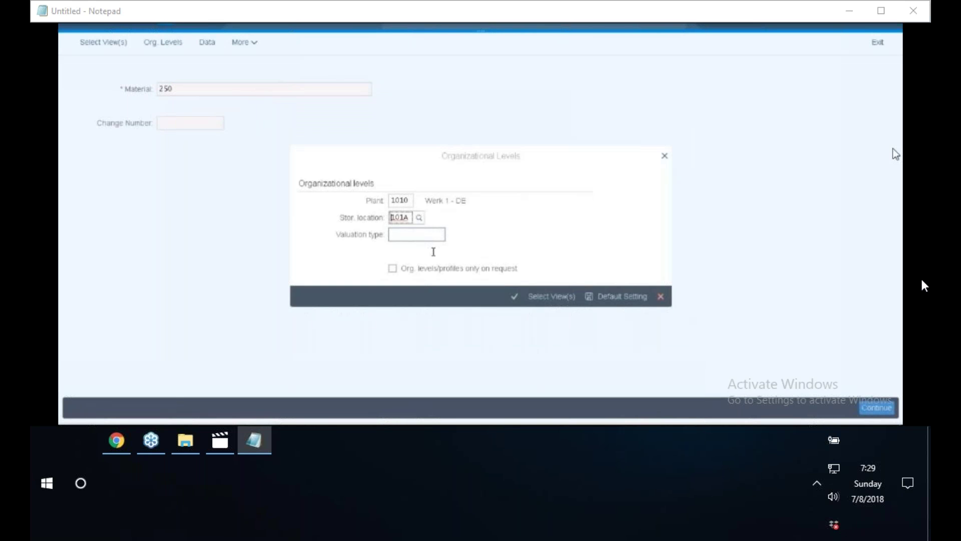
left_click(515, 298)
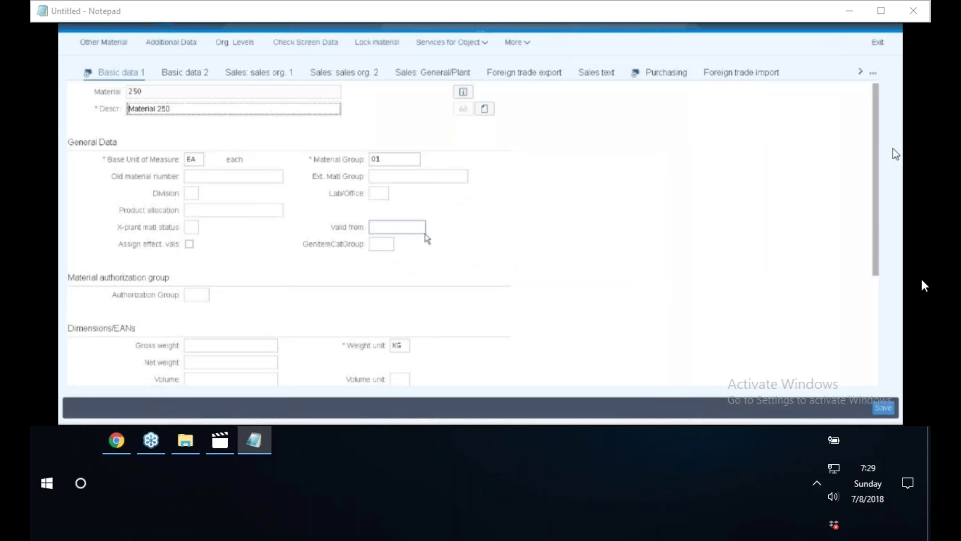
left_click(381, 160)
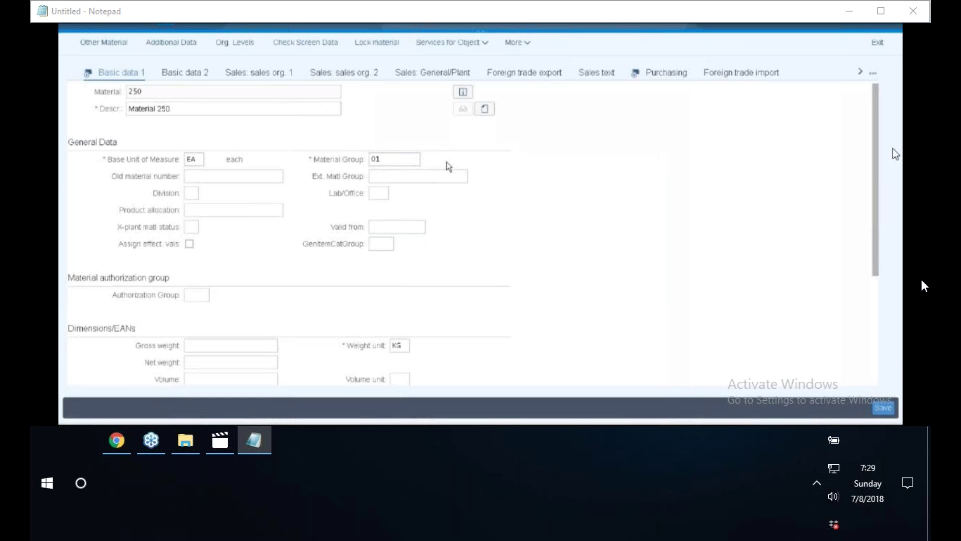
Change the material group to 02 (Material group 2) and save
key("F4")
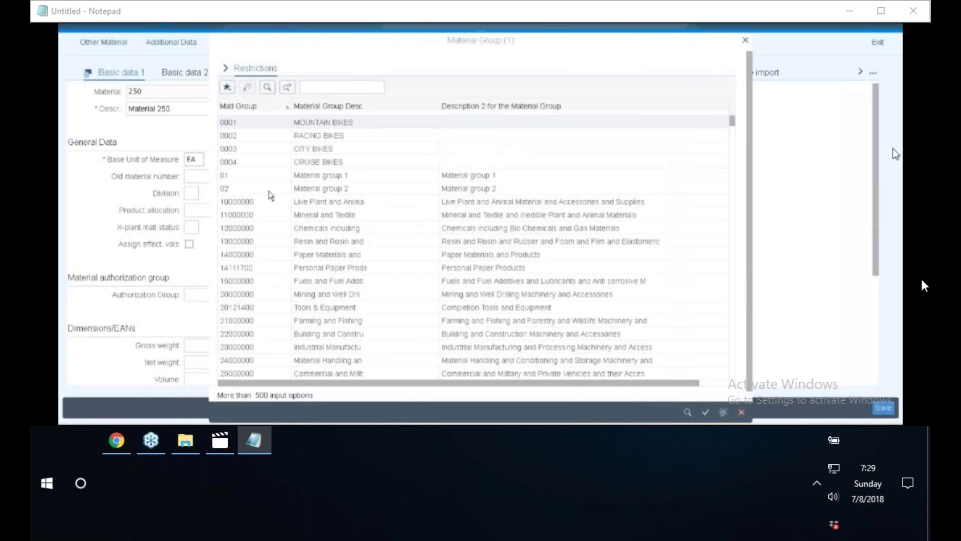
left_click(271, 194)
double_click(271, 194)
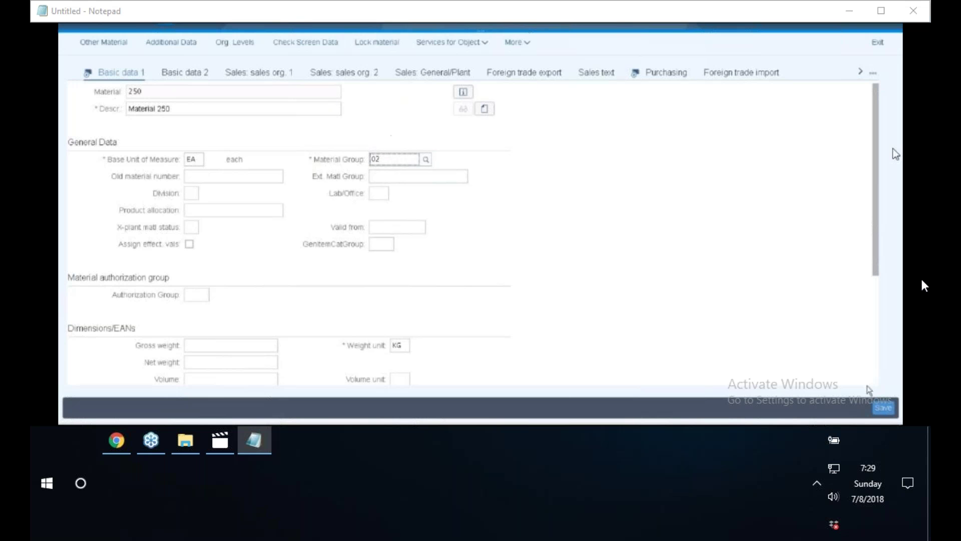
left_click(461, 289)
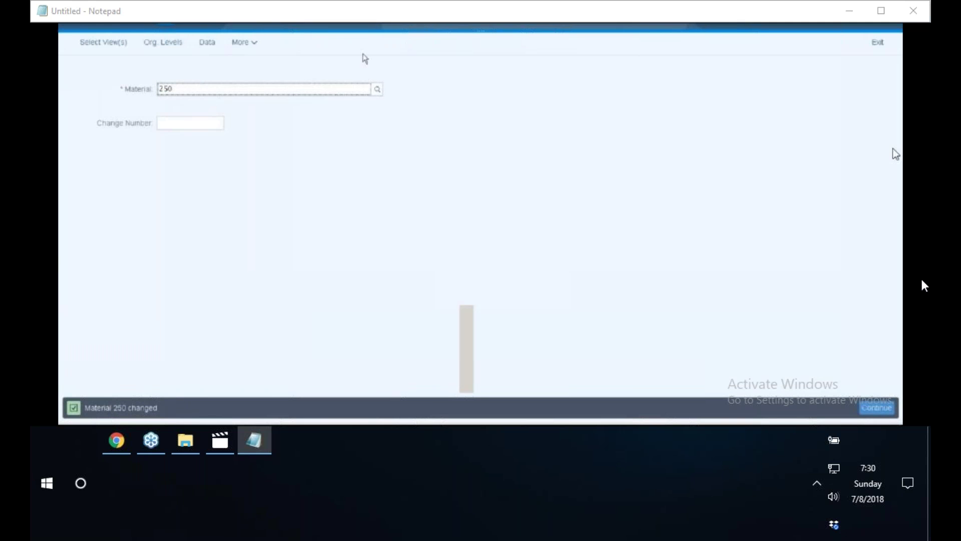
Reopen material 250 at plant 1010 with storage location 101A picked from the list
left_click(256, 44)
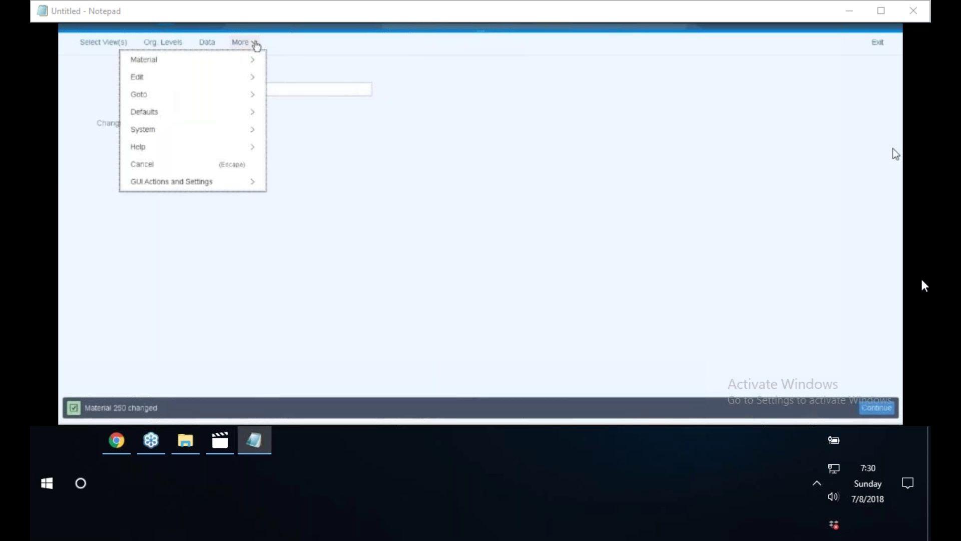
left_click(322, 55)
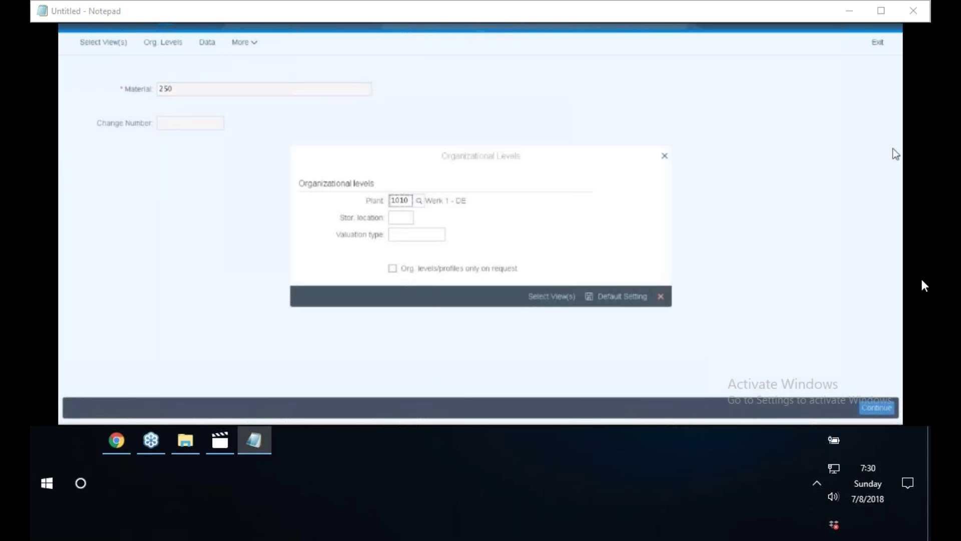
left_click(398, 217)
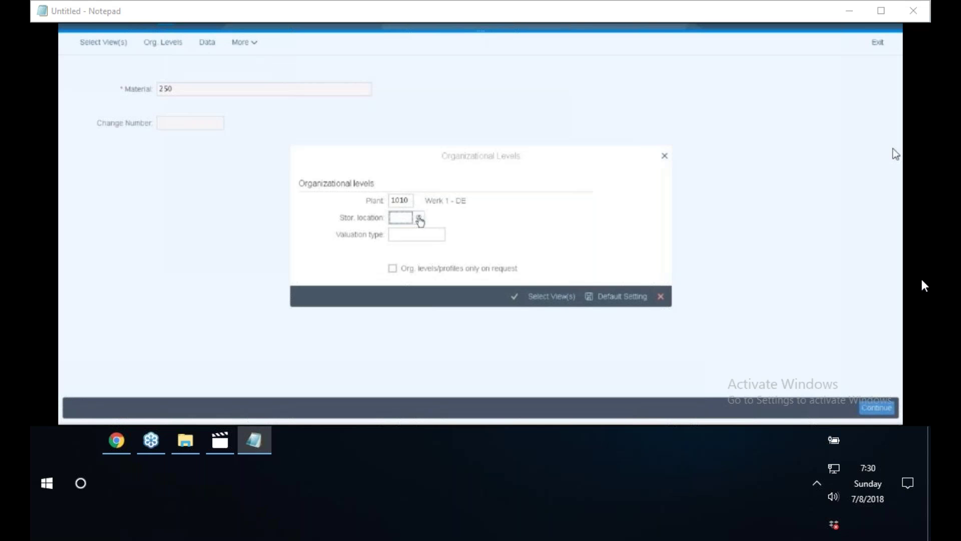
left_click(420, 221)
double_click(369, 157)
left_click(514, 300)
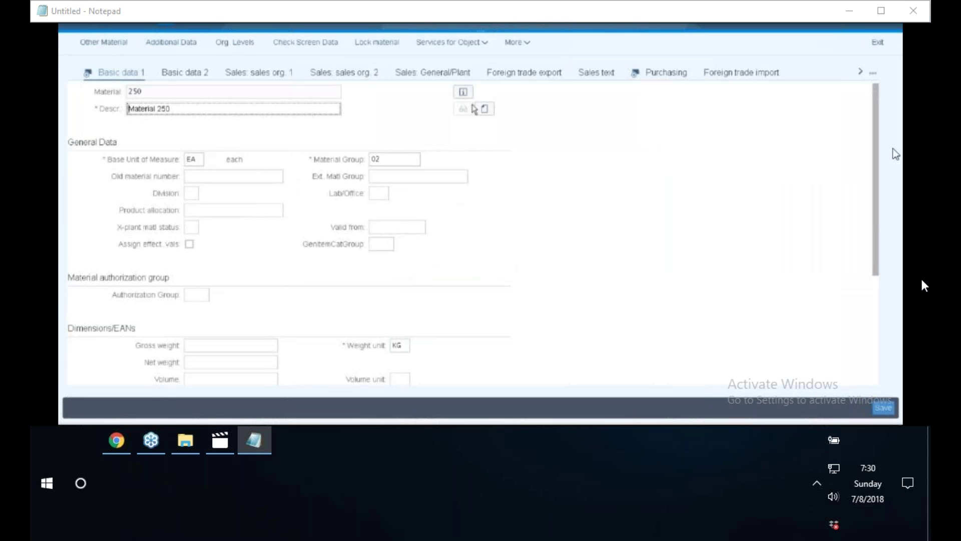
Display material 250's change documents via More > Environment > Display Changes
left_click(526, 46)
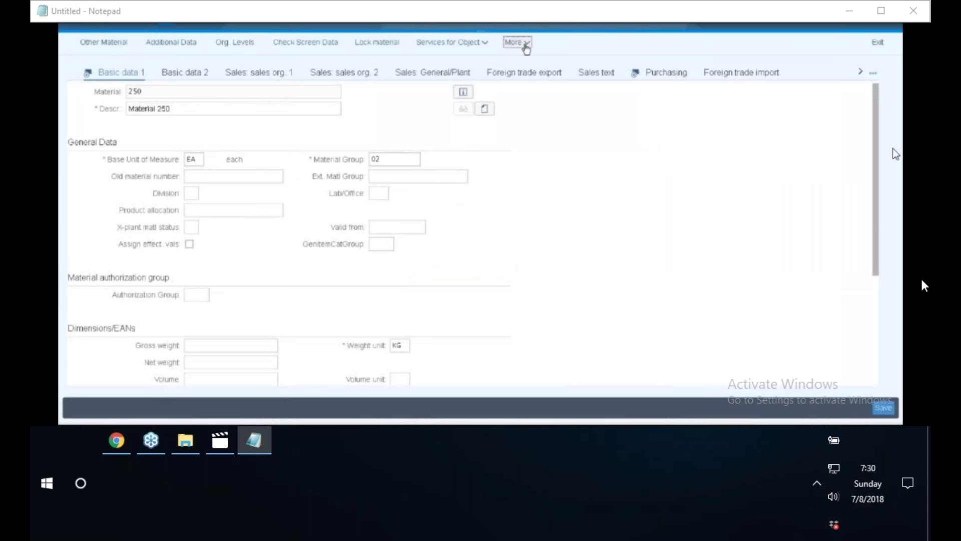
mouse_move(523, 118)
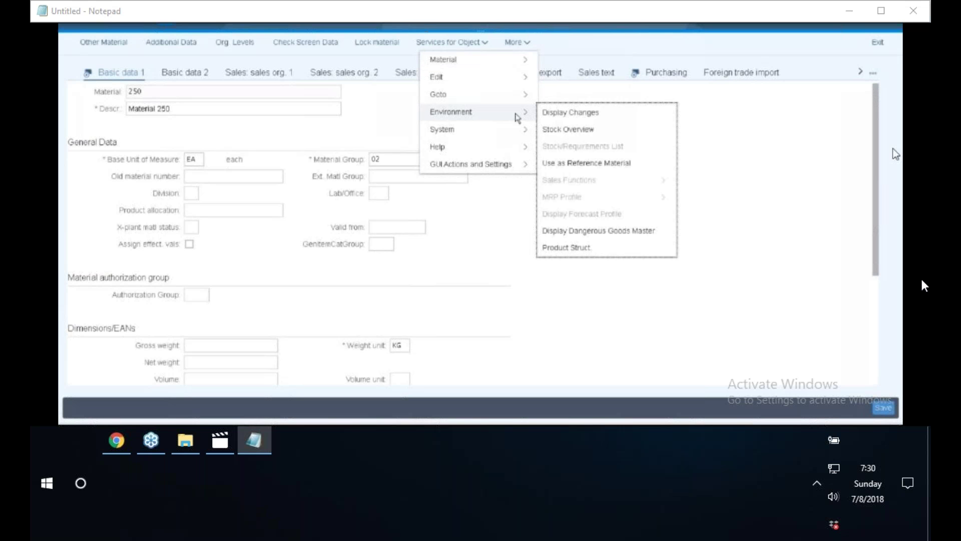
left_click(568, 114)
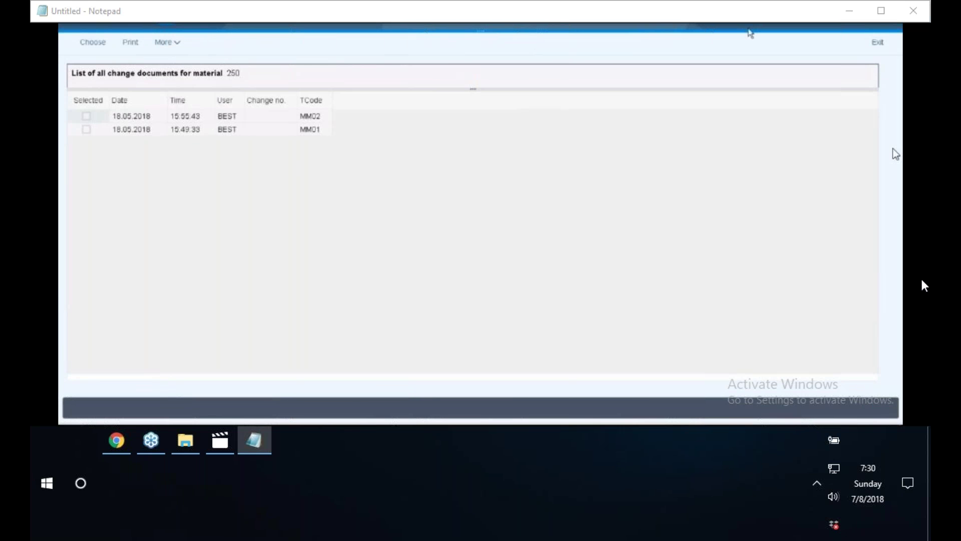
Open the MM02 change entry showing material group 01 changed to 02
double_click(280, 117)
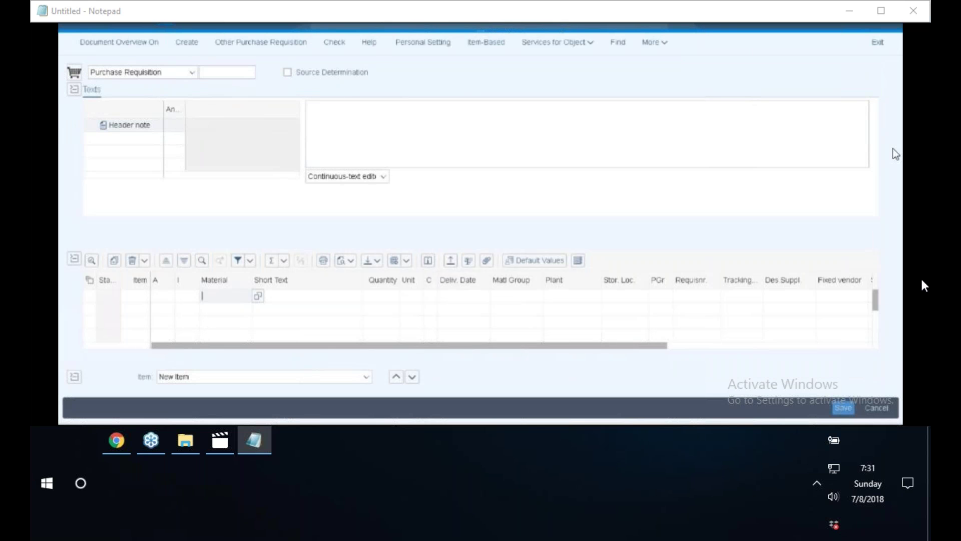
Enter item 10: material 250, quantity 10, plant 1010, storage location 101A, and validate it
type("250")
left_click(383, 297)
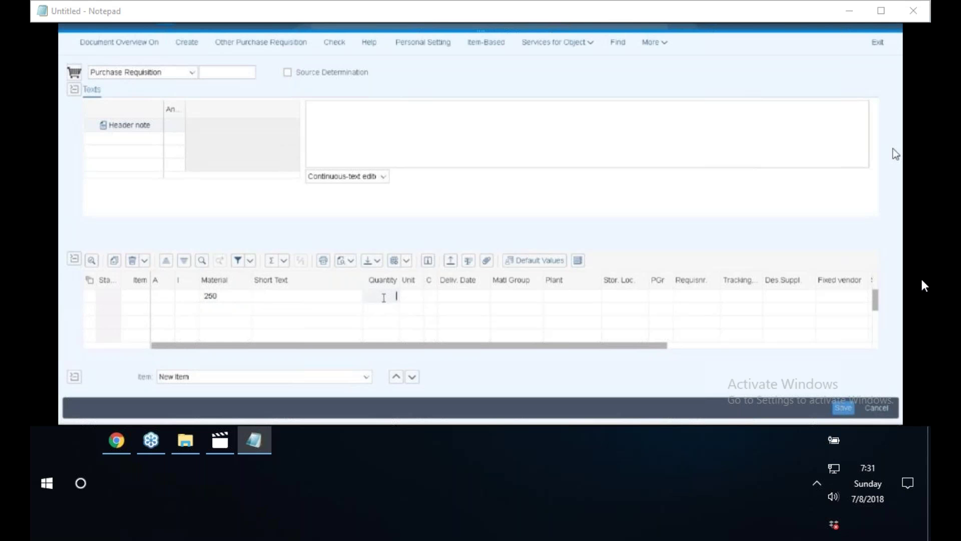
type("10")
left_click(583, 295)
type("10")
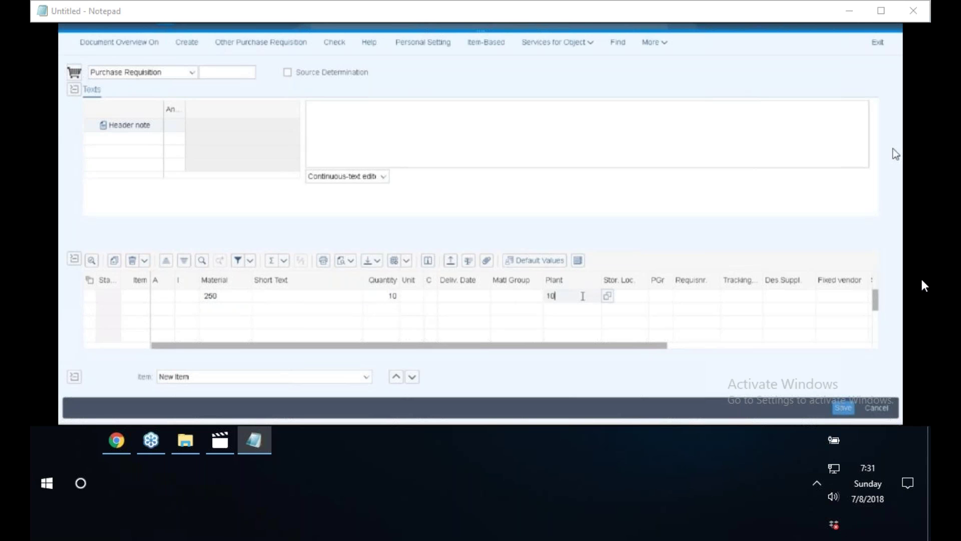
type("10")
left_click(633, 295)
type("101")
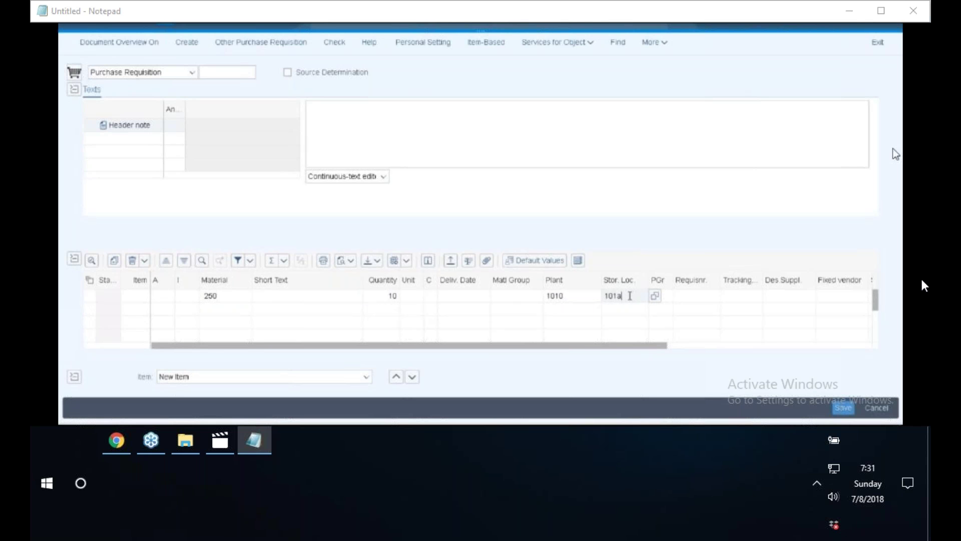
type("A")
key("Return")
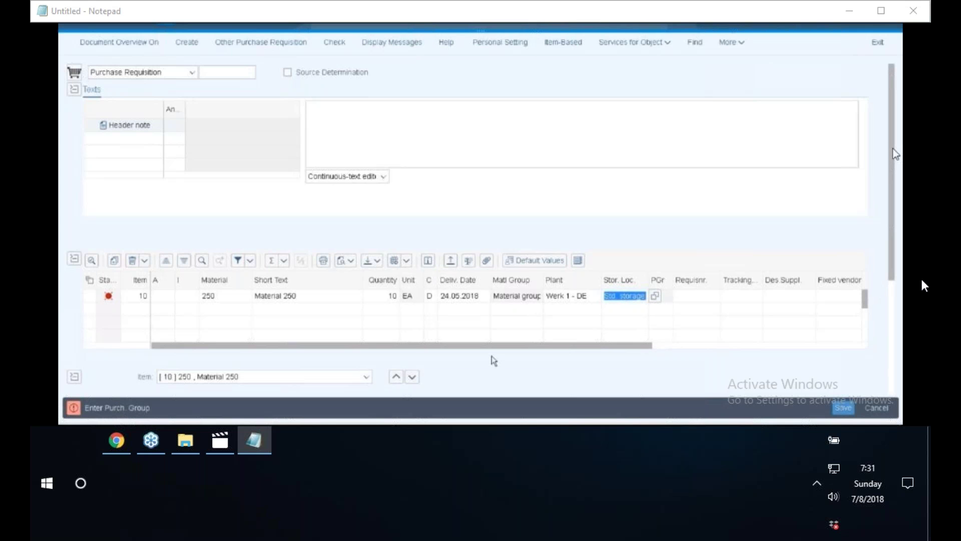
left_click(679, 296)
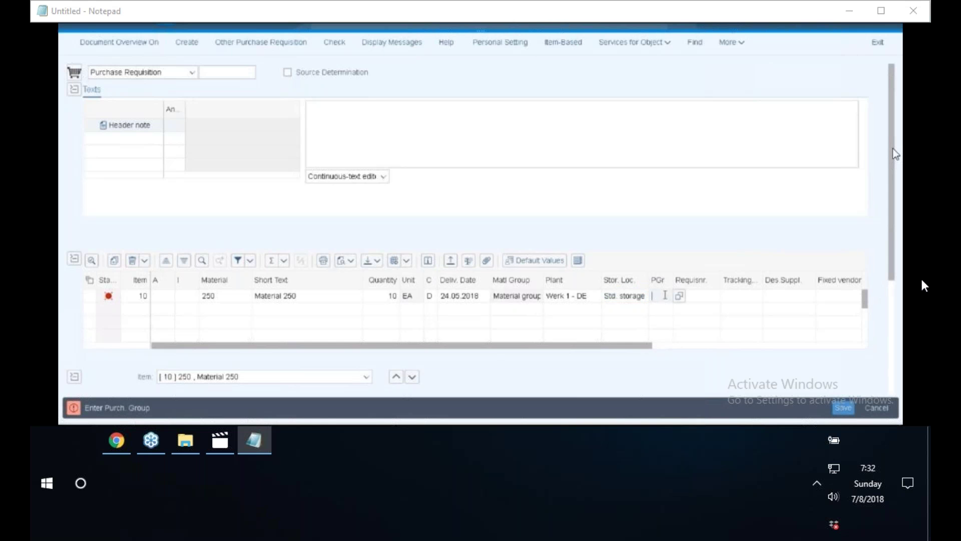
left_click(673, 300)
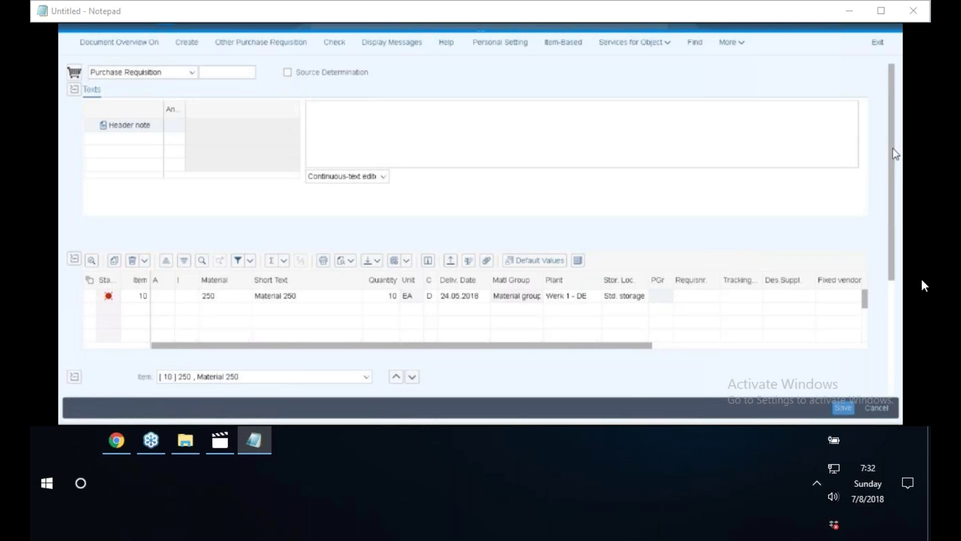
Assign purchasing group 001 to requisition item 10
key("F4")
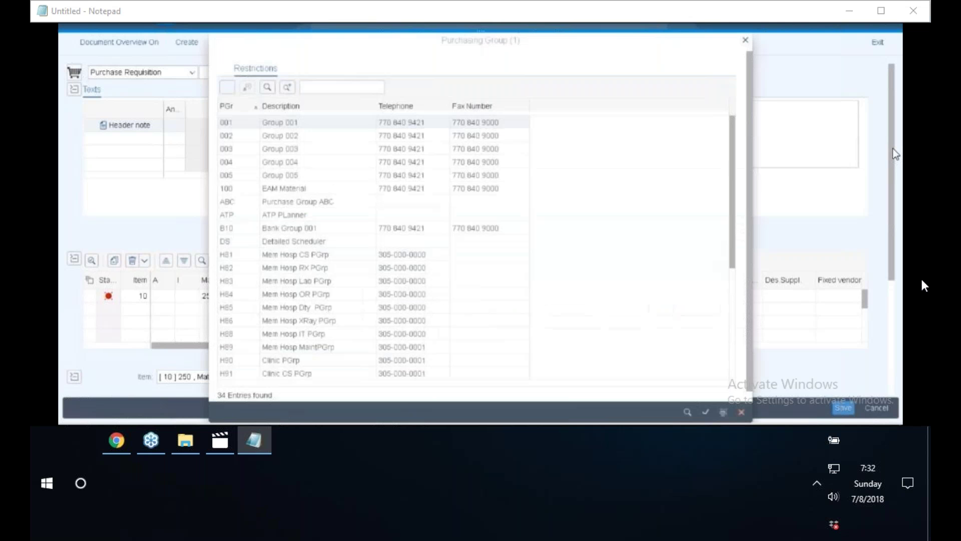
left_click(244, 125)
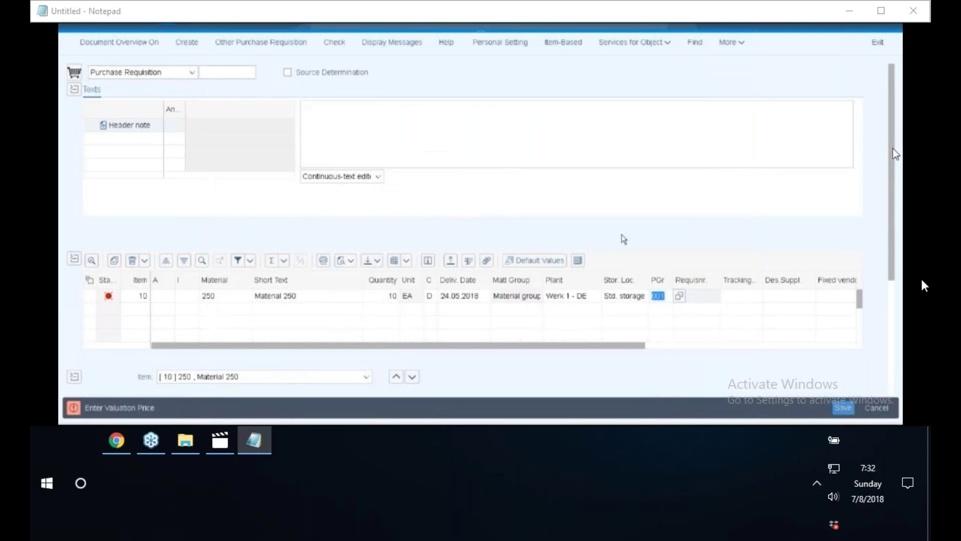
left_click(894, 273)
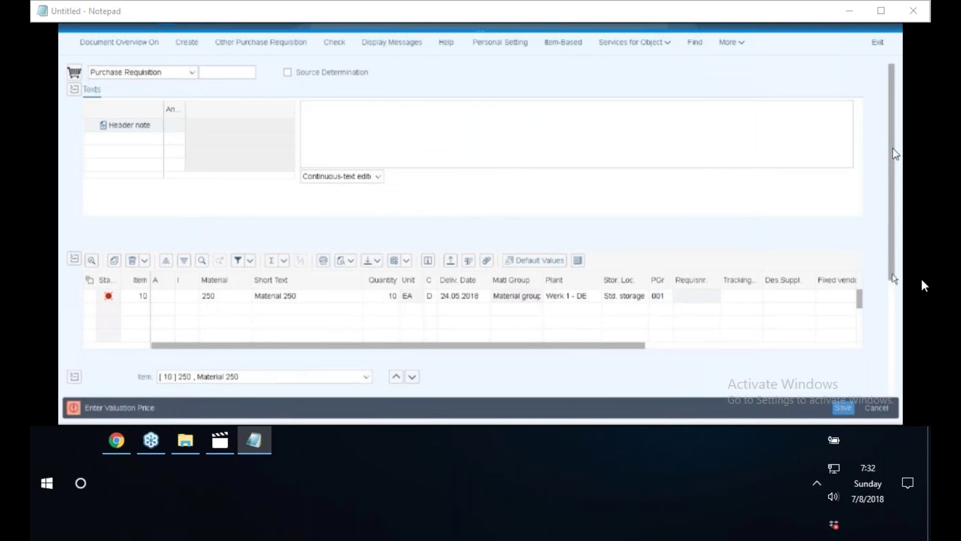
left_click_drag(894, 278, 892, 358)
Set the item's valuation price to 20 and save the purchase requisition
left_click(211, 299)
type("20")
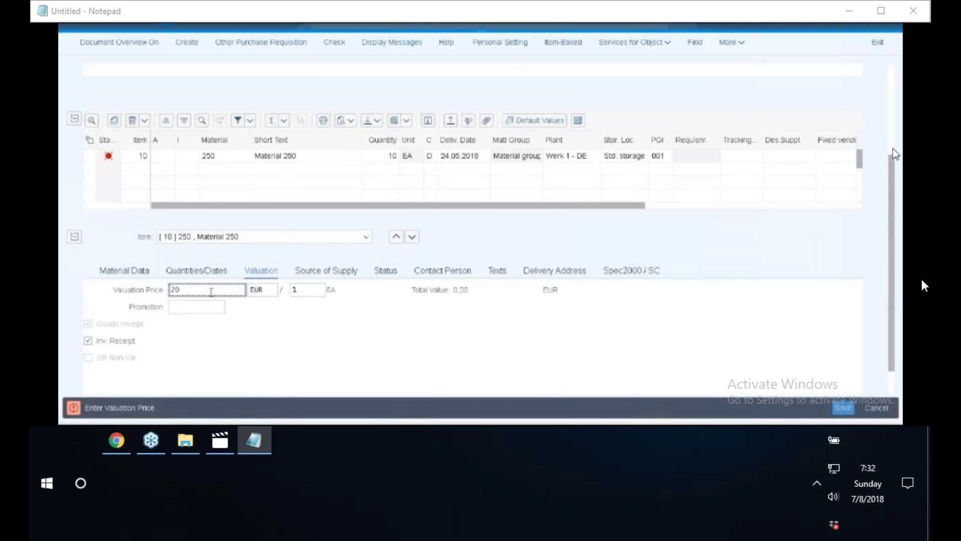
key("Return")
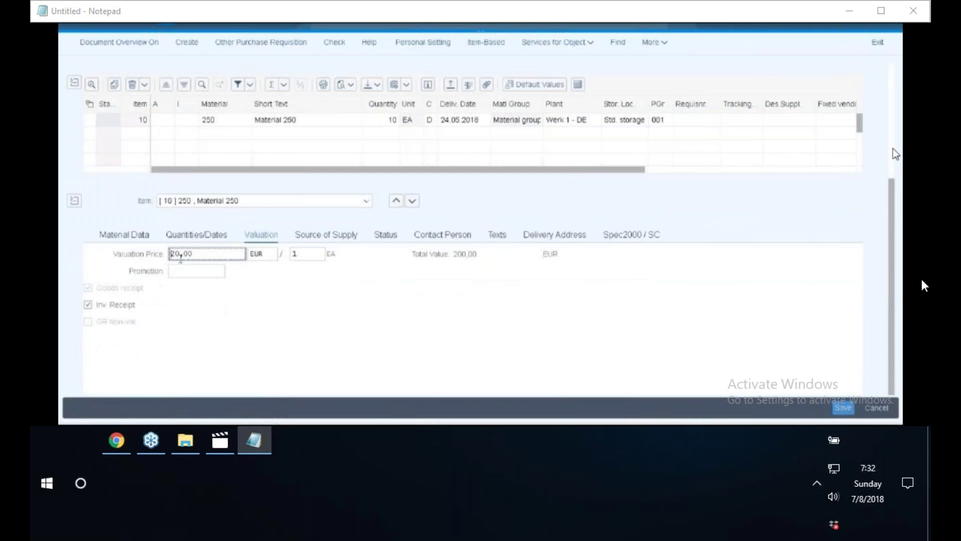
key("Home")
left_click(837, 410)
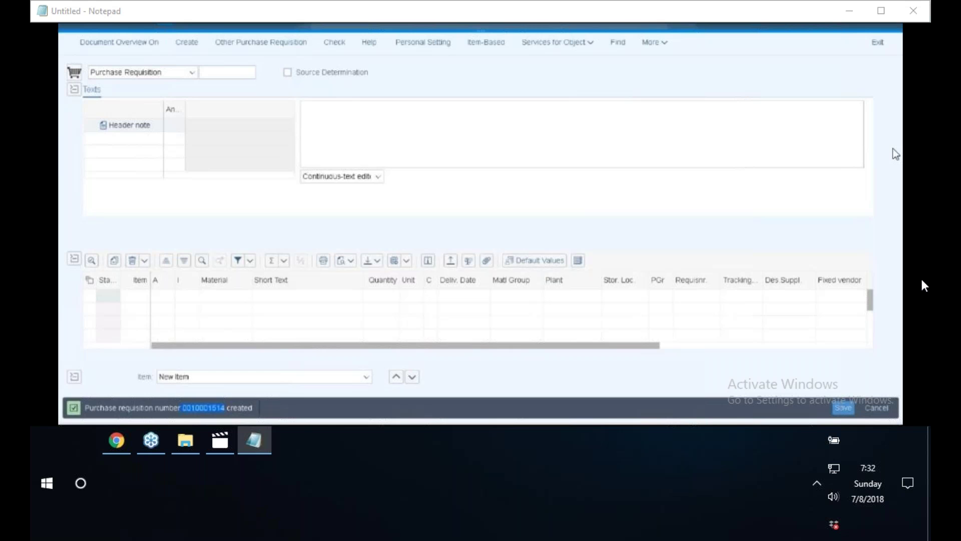
Launch Notepad for the requisition number, then type the 'Purchase Order Processing' heading in Paint
key("super")
left_click(106, 191)
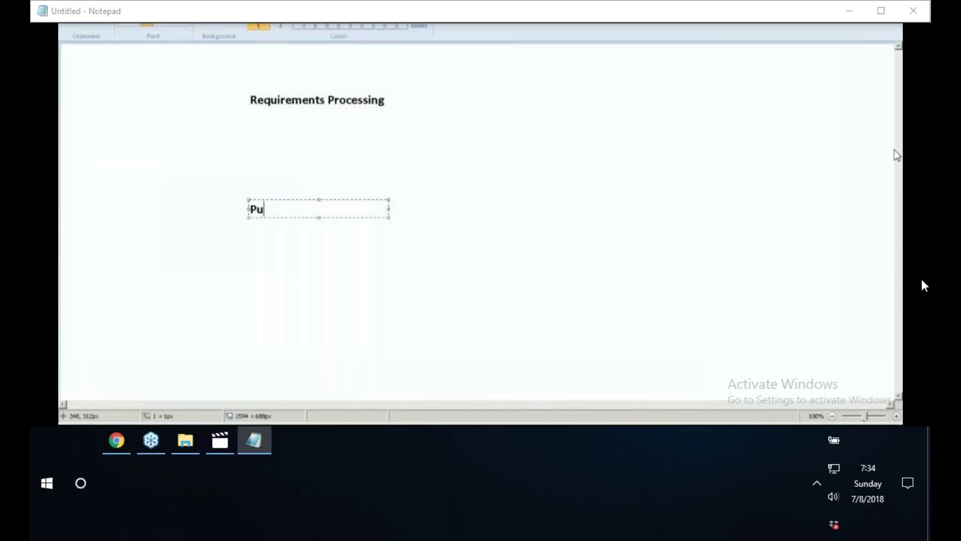
type("rchase Order Processing")
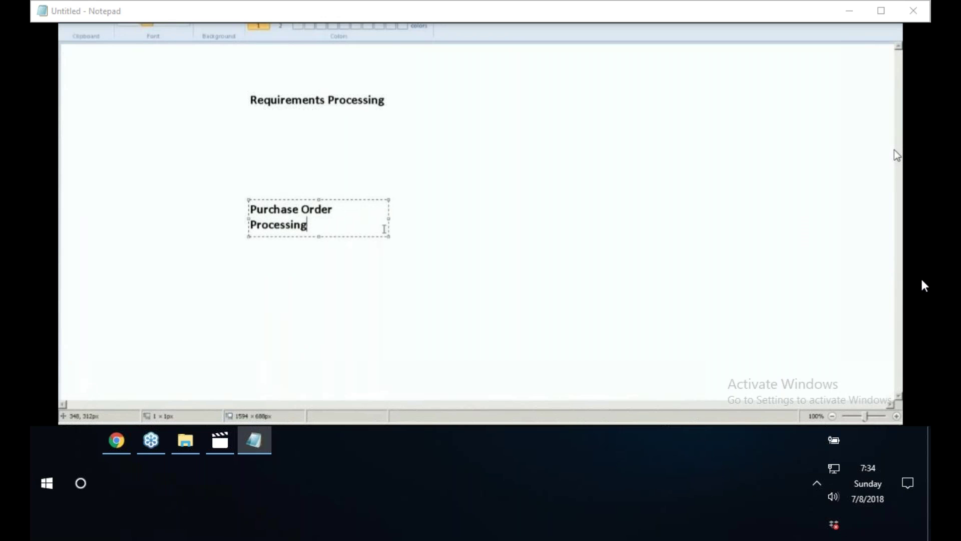
Widen the Purchase Order Processing heading to one line and add a 'Unique Value' label beside Requirements Processing
left_click_drag(389, 218, 450, 218)
left_click(423, 276)
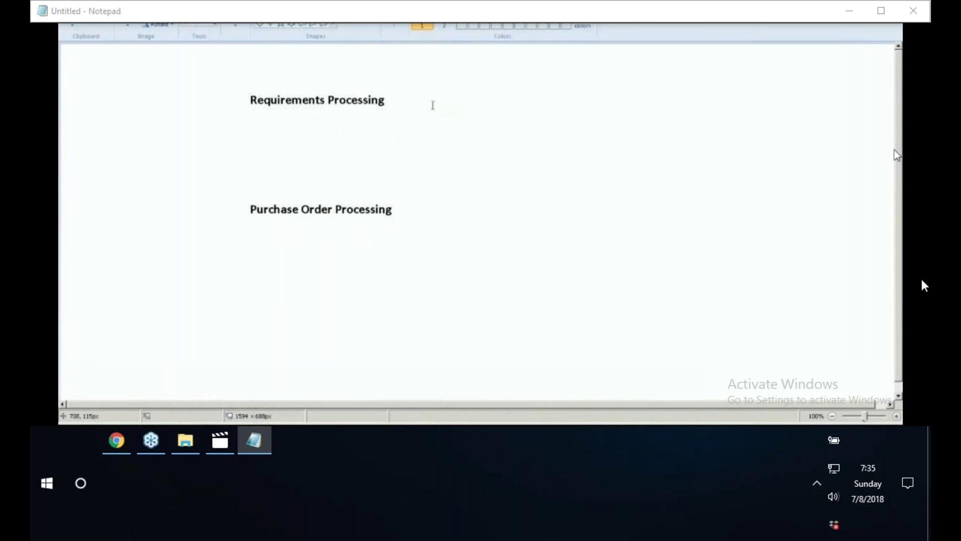
left_click_drag(433, 104, 434, 103)
type("Un")
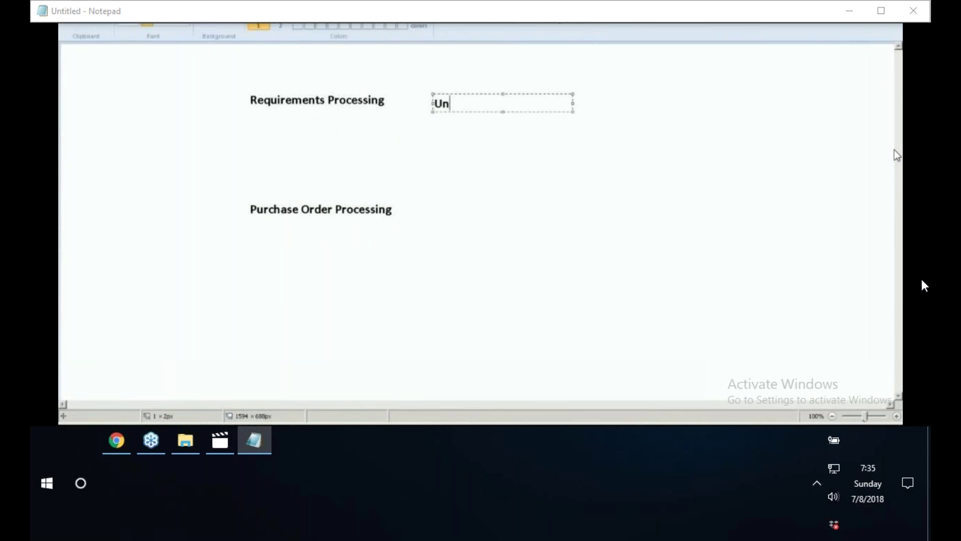
type("ique Value")
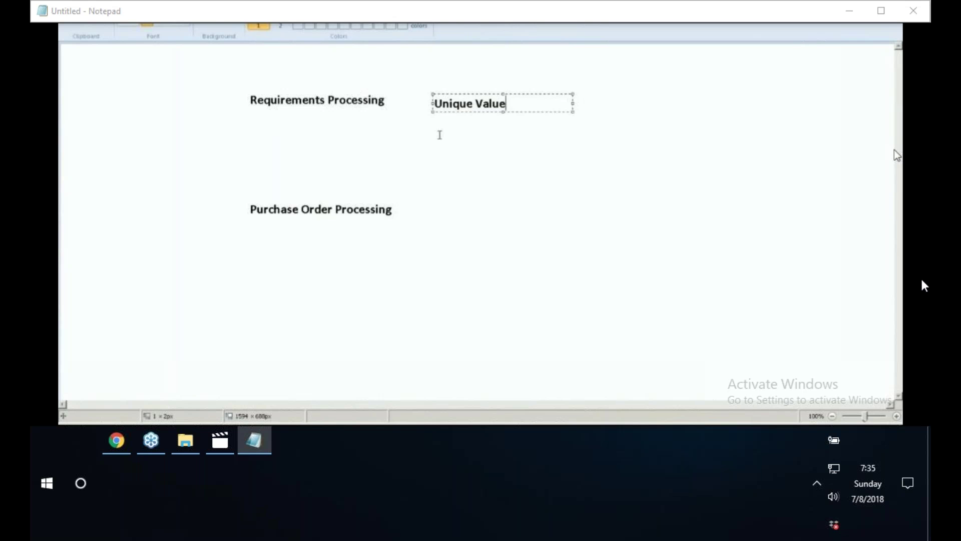
left_click(439, 135)
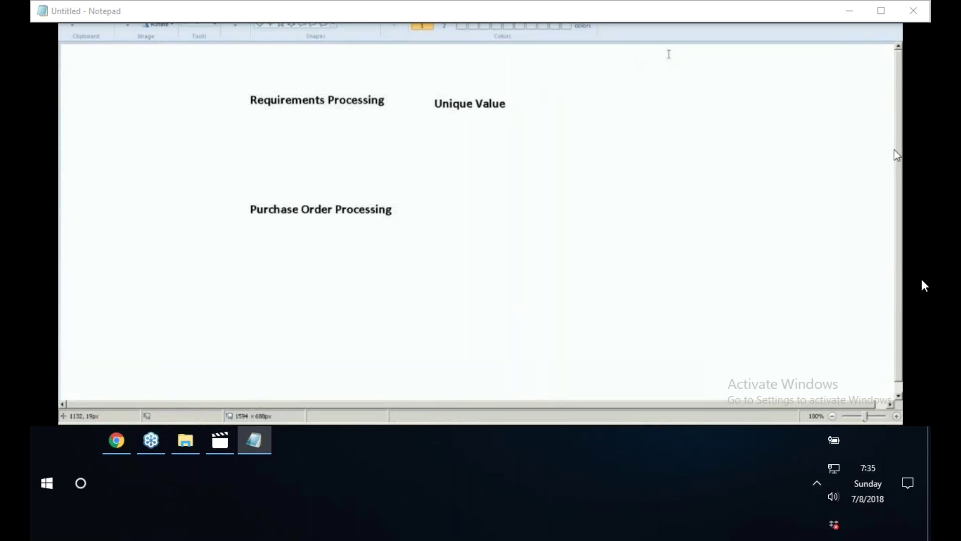
left_click(561, 106)
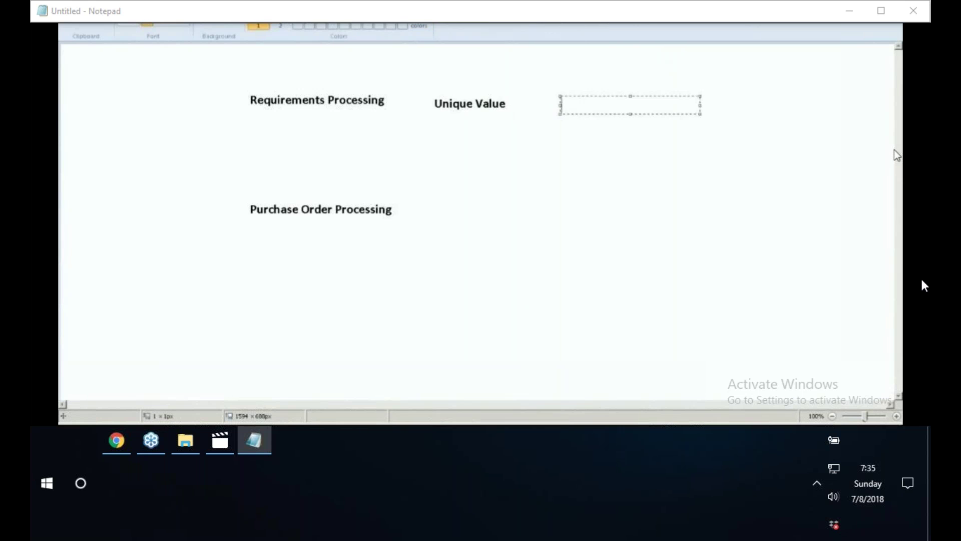
Add 'ME57' and the note 'Convert Purchase requisition into Purchase order' beside Unique Value
type("ME57")
left_click(608, 99)
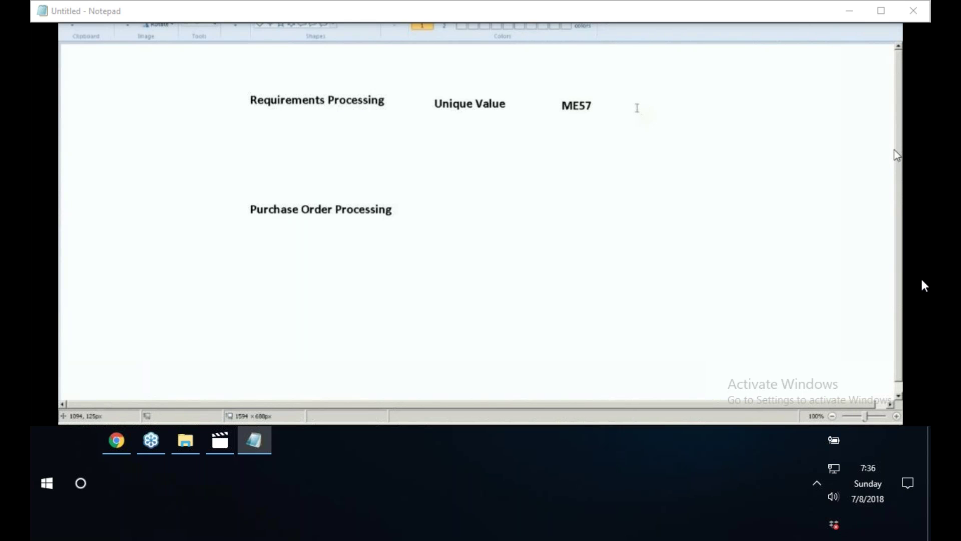
left_click(636, 102)
type("Convert Purchase requisit")
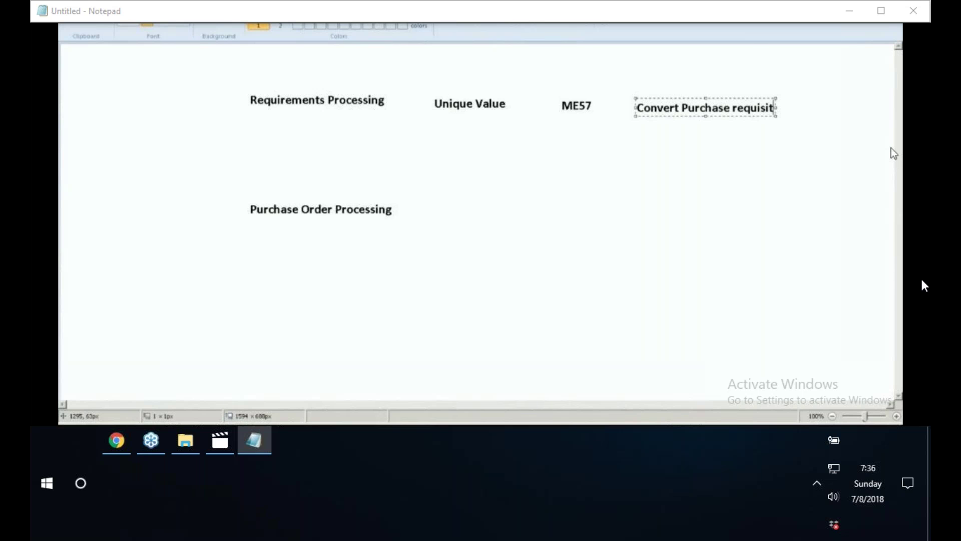
type("ion i")
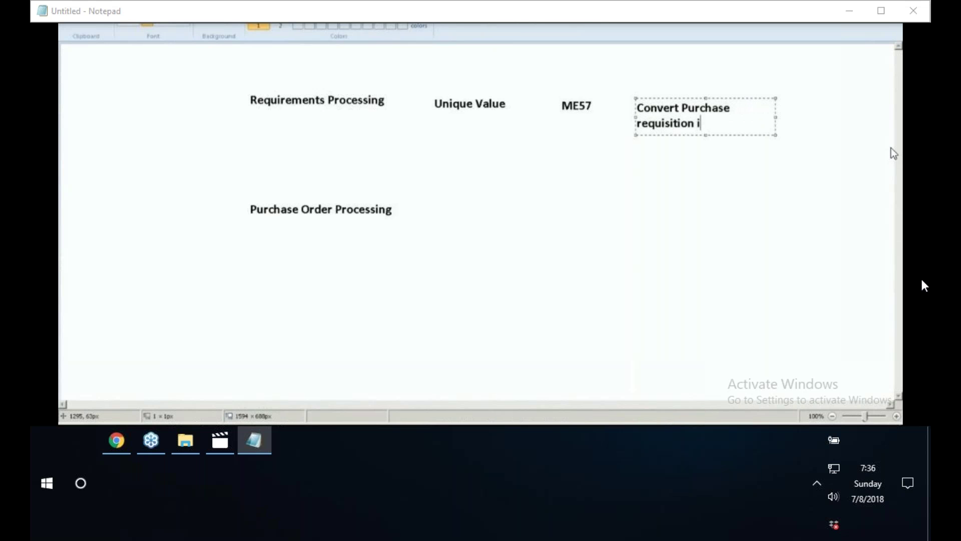
type("nto Purchasew")
key("BackSpace")
type("order")
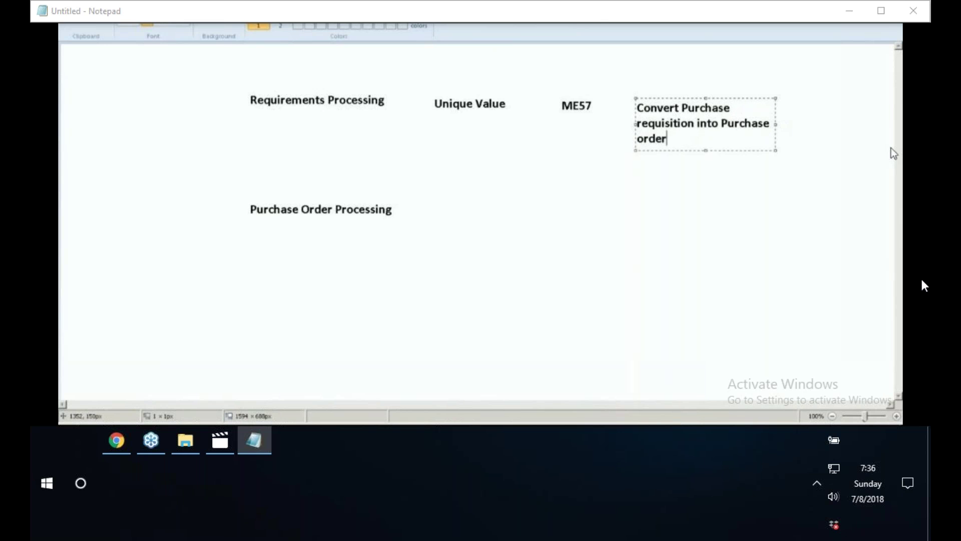
left_click_drag(775, 124, 882, 125)
left_click(668, 77)
Add the column headings 'SAP Fiori' and 'GUI' above the entries
type("SAP Fi")
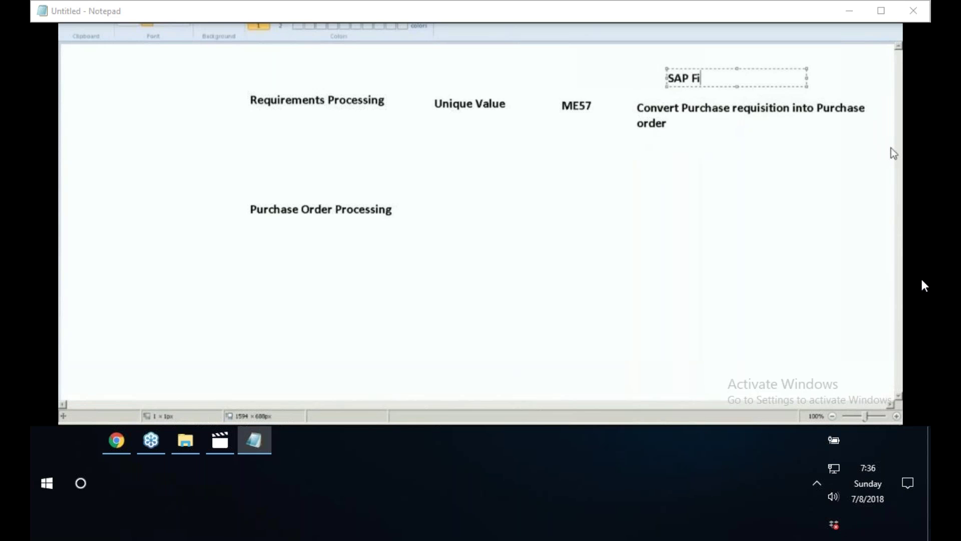
type("ori")
left_click_drag(770, 69, 667, 68)
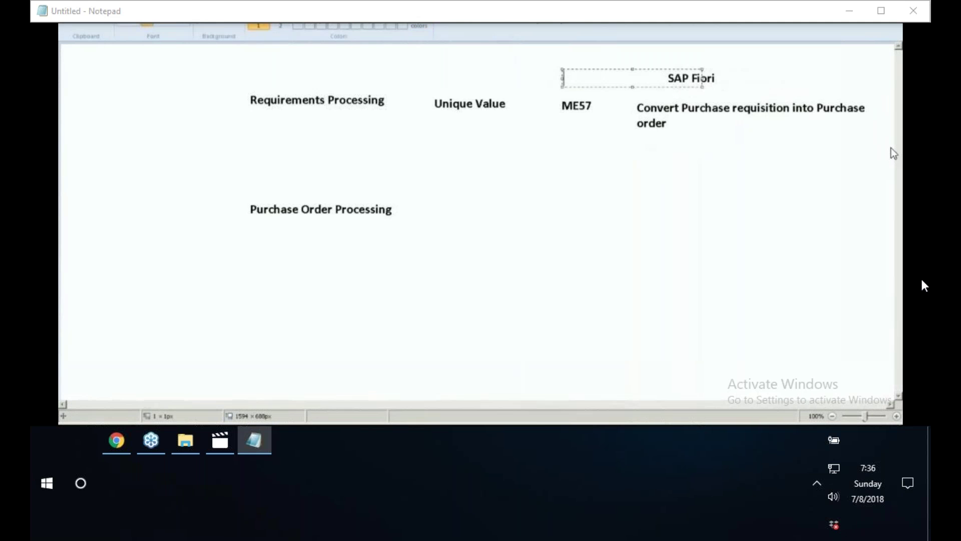
type("GUI")
left_click(894, 153)
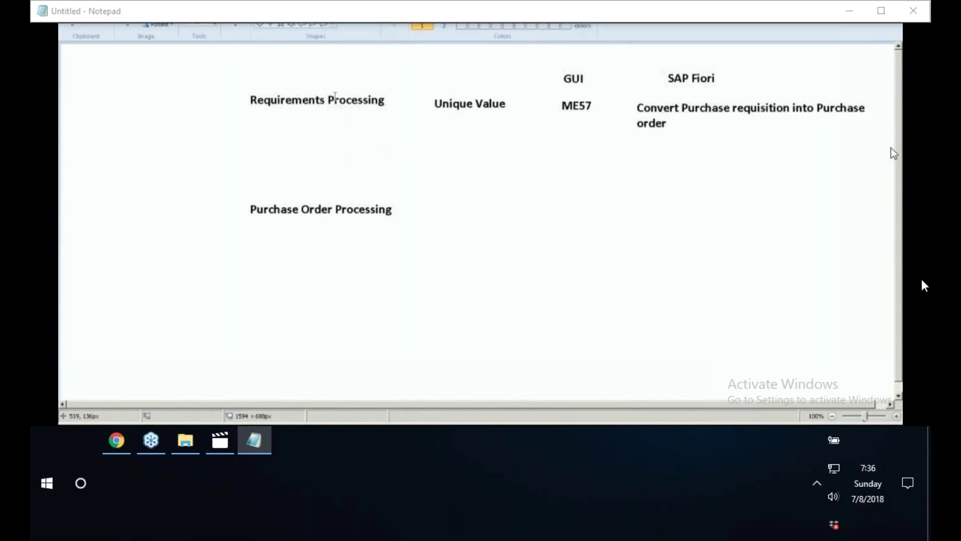
left_click(318, 26)
Draw rectangles around the Requirements Processing and Purchase Order Processing headings
left_click_drag(242, 85, 396, 118)
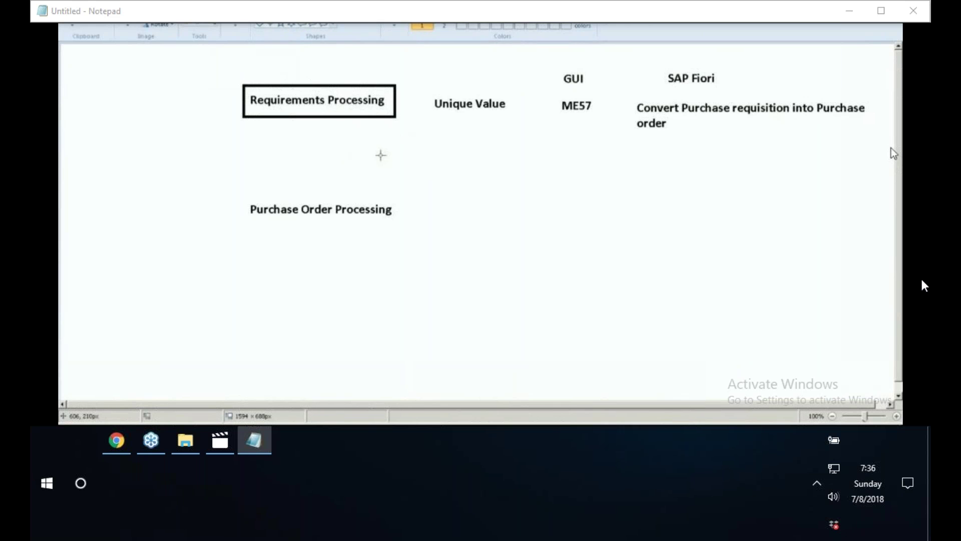
left_click_drag(243, 197, 404, 225)
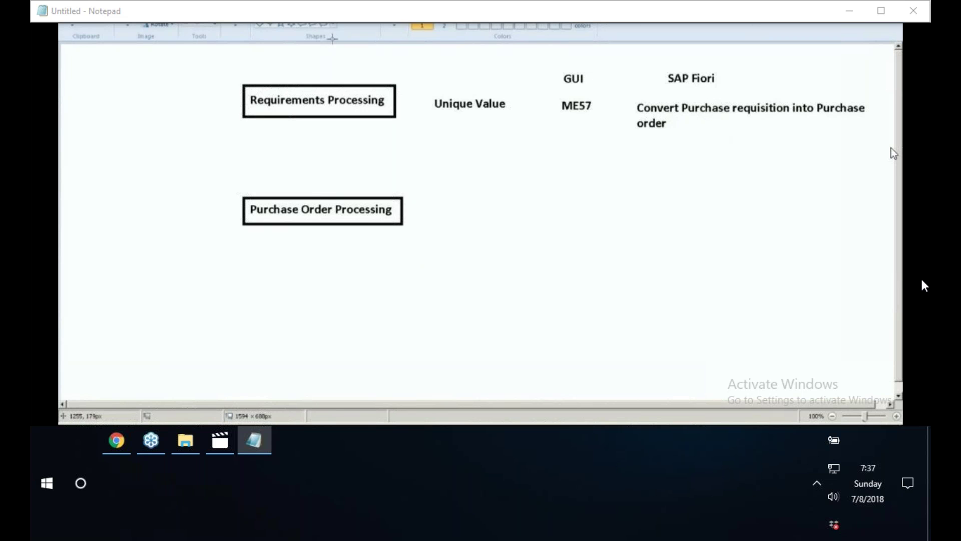
left_click(200, 27)
Add 'Flexible Search & Filtering' and 'Automatic and Manual Purchase Processes' labels, then box the SAP Fiori heading
left_click(647, 161)
type("F")
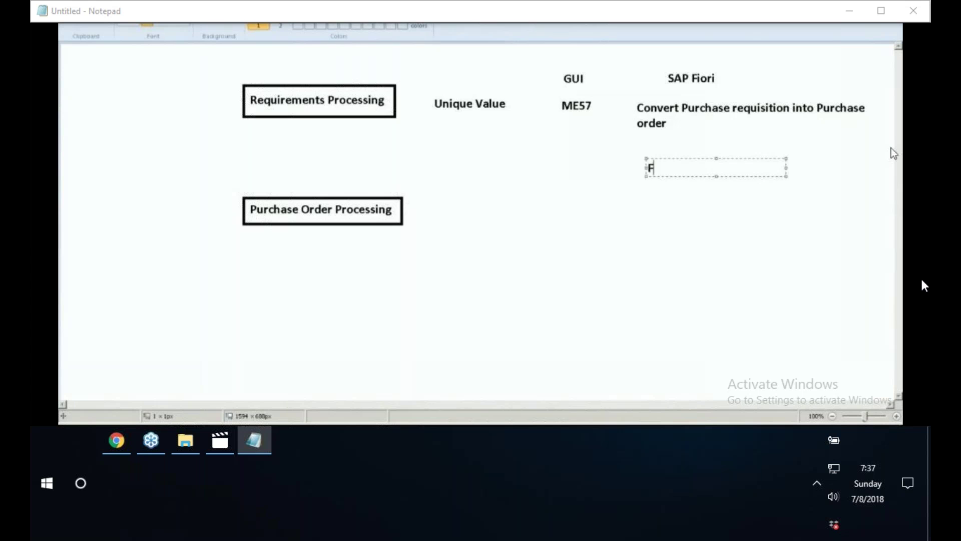
type("lexible Search")
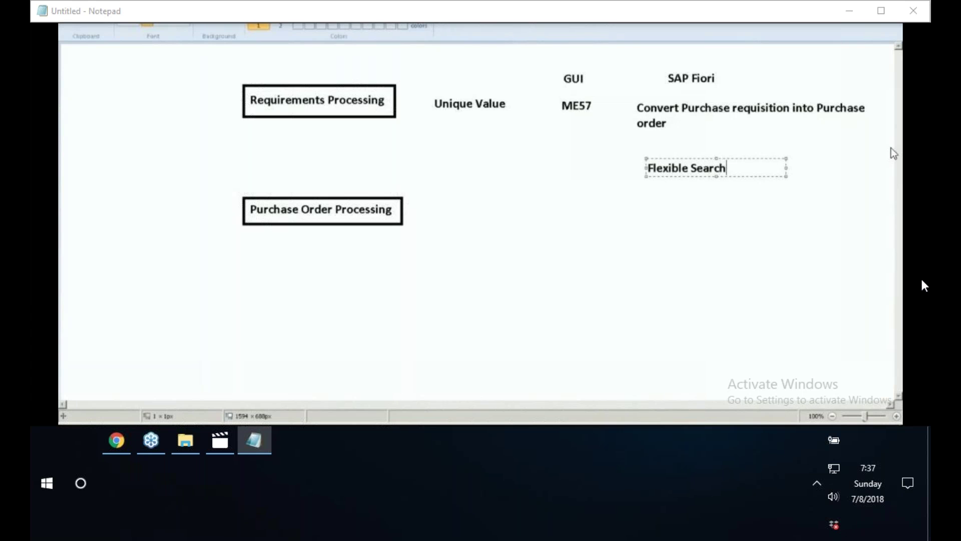
type(" & Filtering")
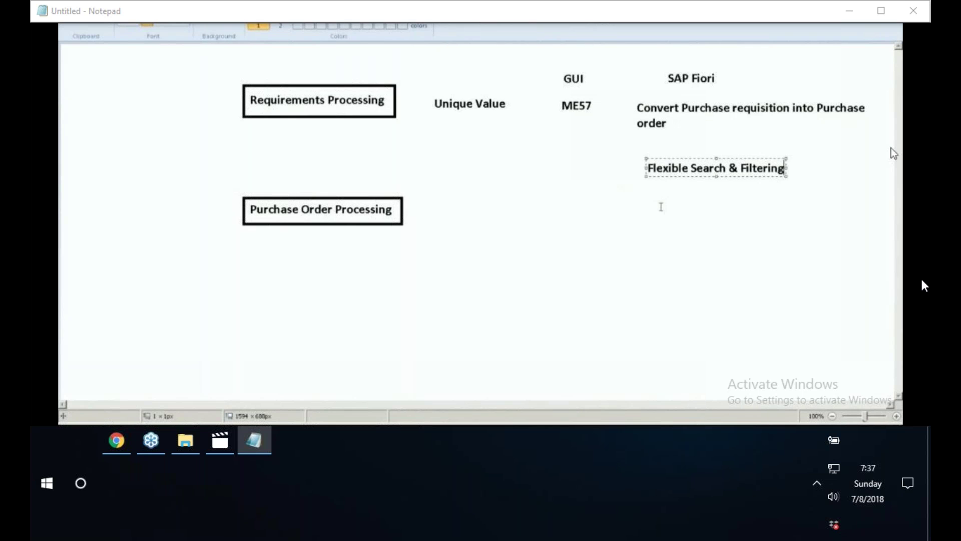
left_click(661, 205)
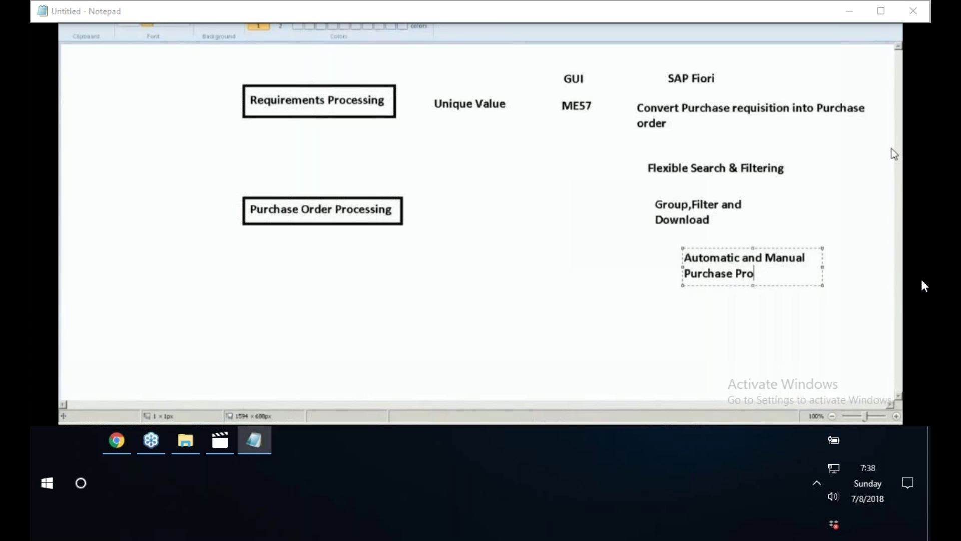
type("cesses")
left_click(384, 117)
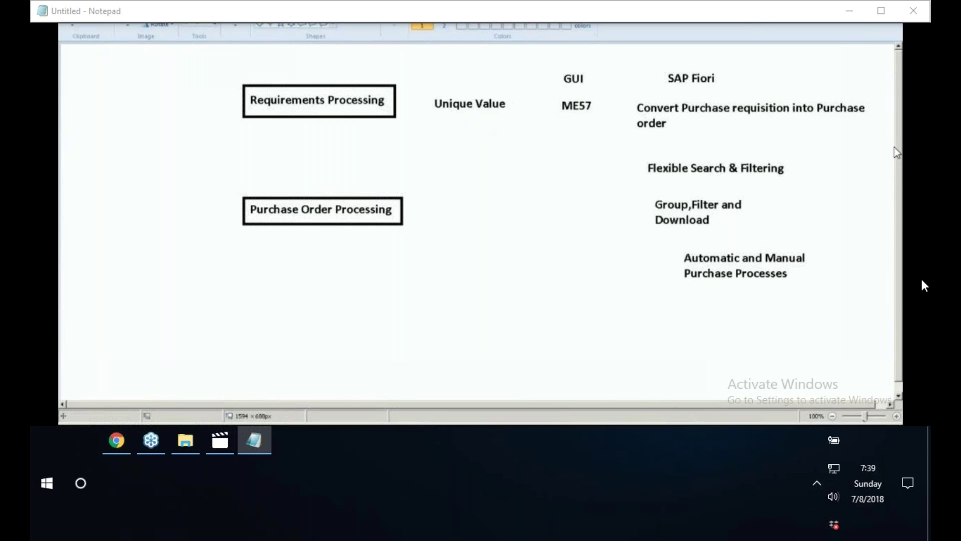
left_click_drag(657, 69, 730, 90)
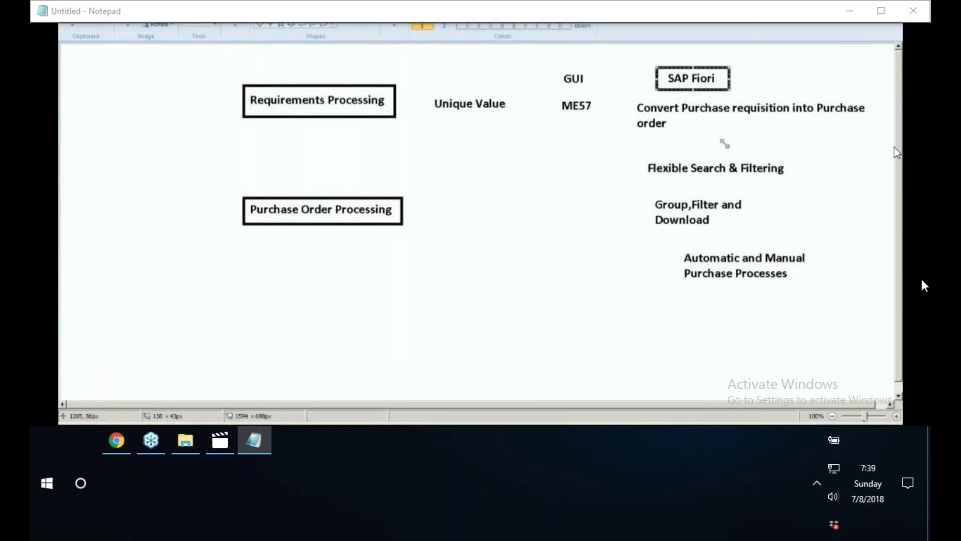
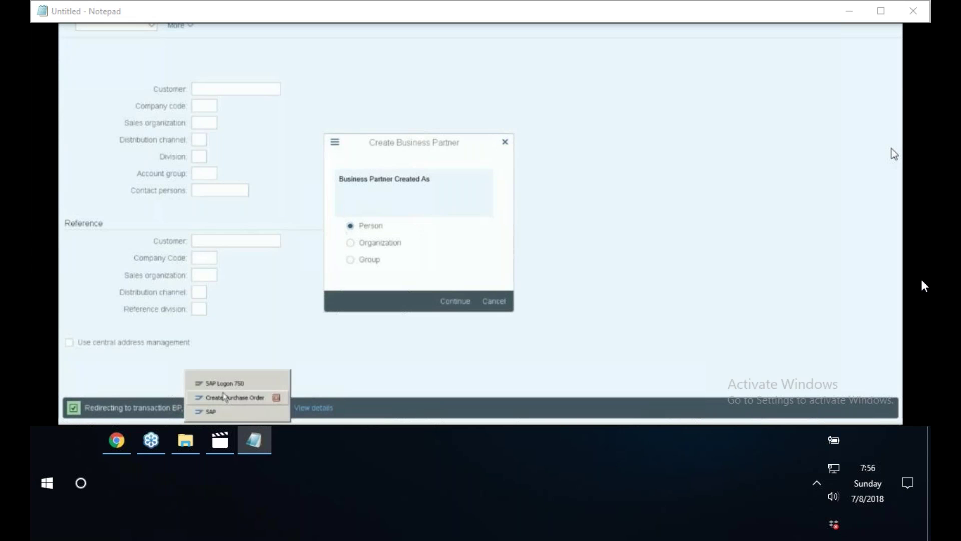
Log on to the ECCONMSS system, client 800, with the saved user name and password
left_click(225, 384)
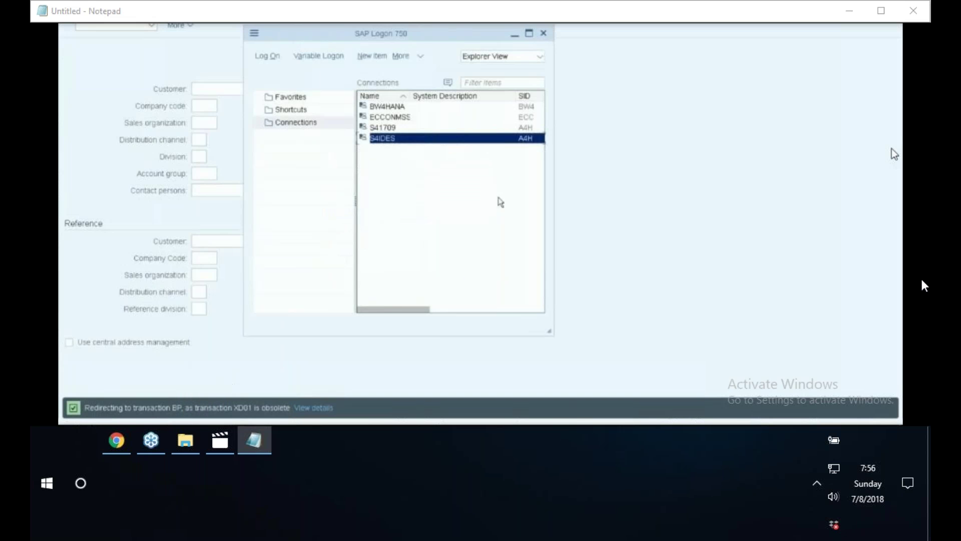
left_click(403, 117)
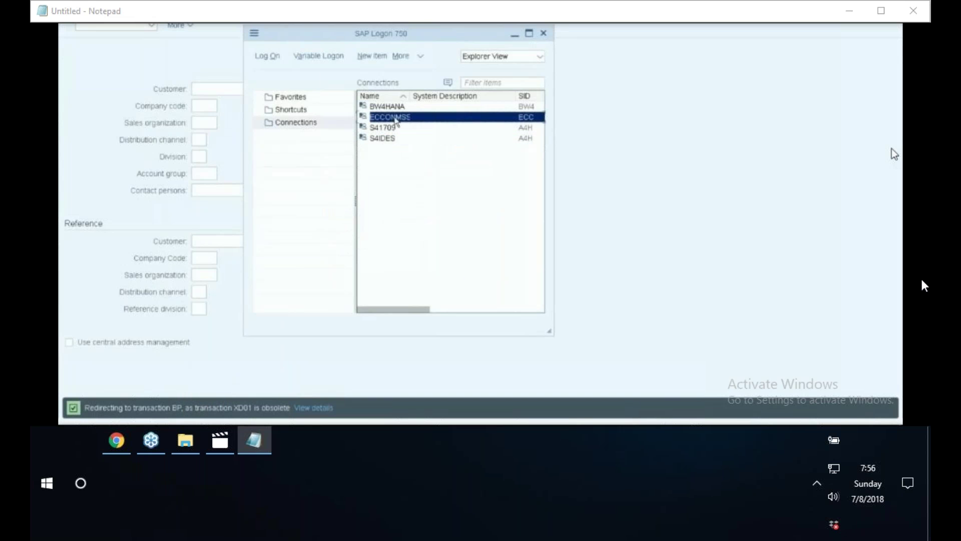
double_click(395, 117)
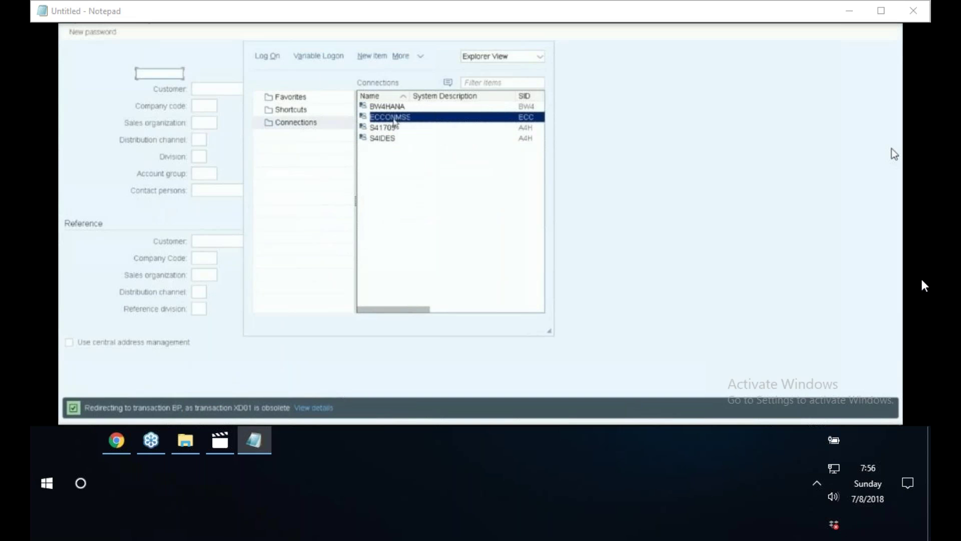
type("best")
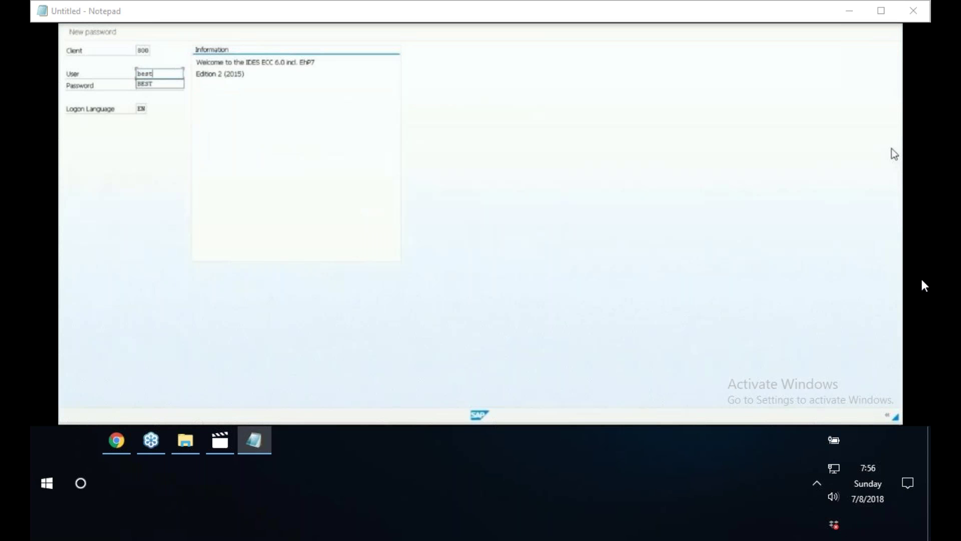
left_click(150, 84)
type("************")
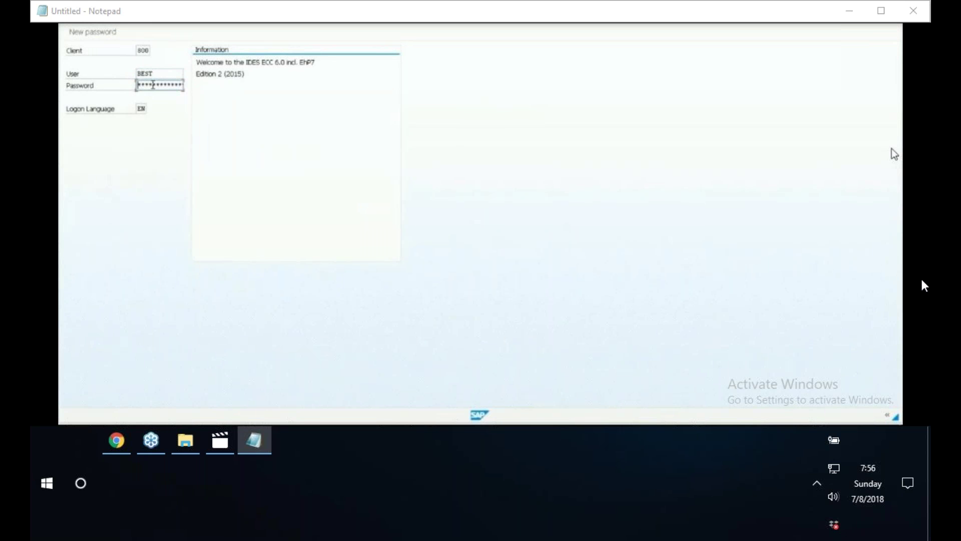
key("Return")
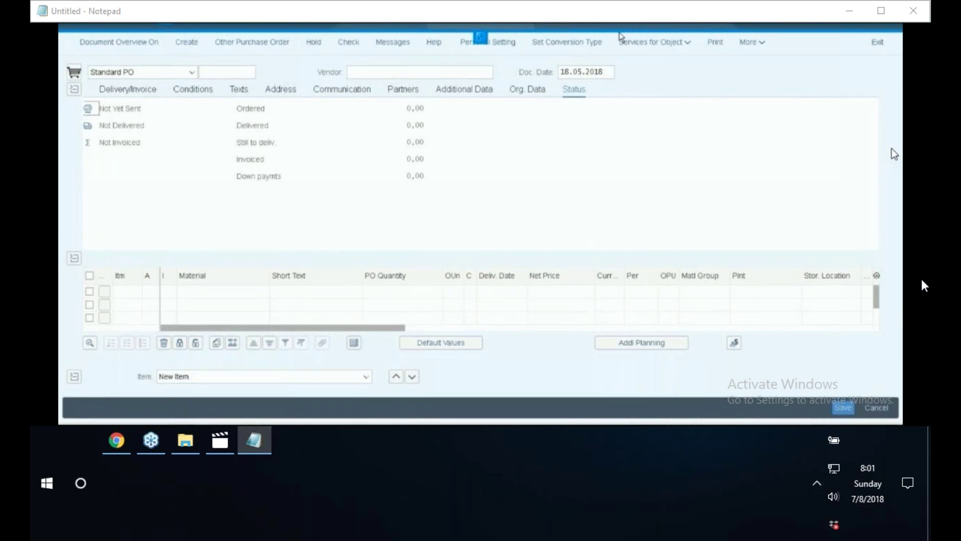
left_click(483, 69)
key("F4")
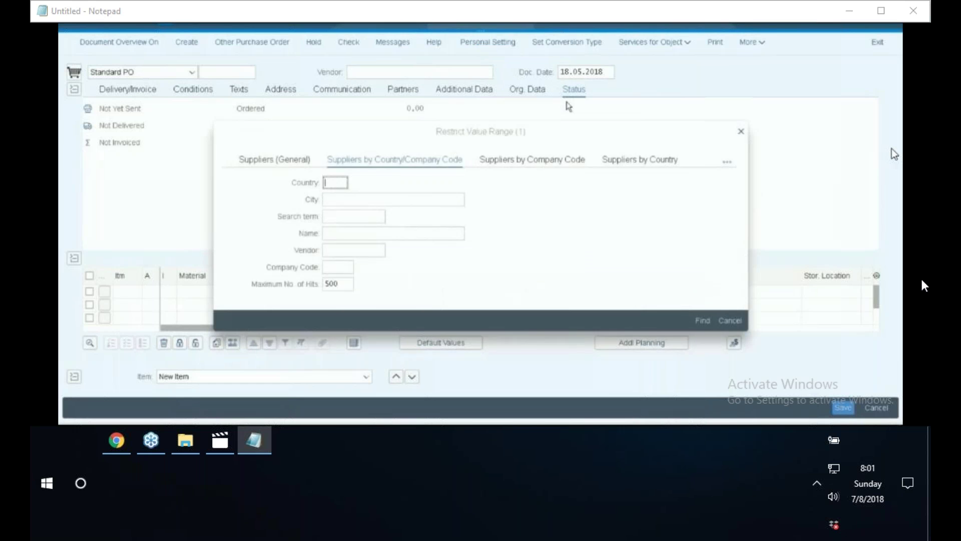
left_click(329, 267)
type("101")
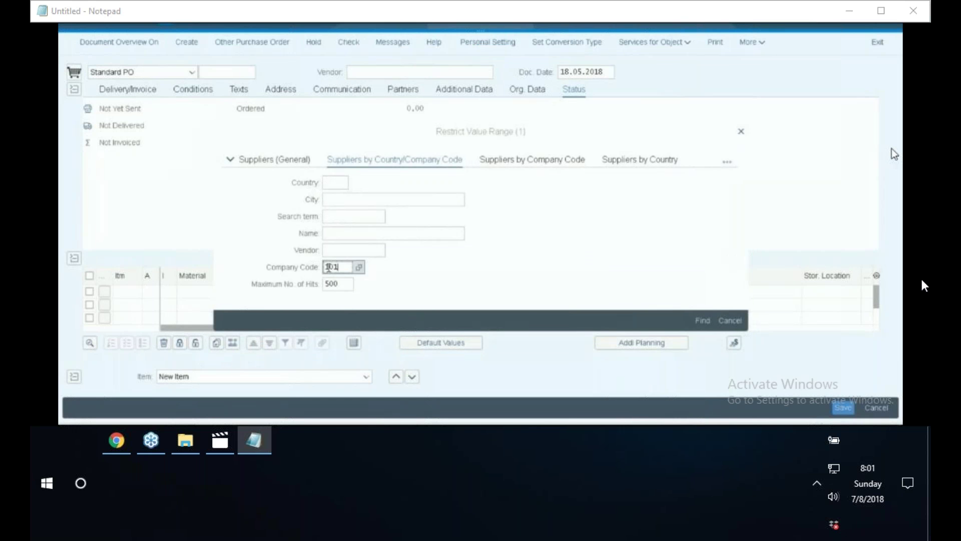
type("0")
left_click(697, 321)
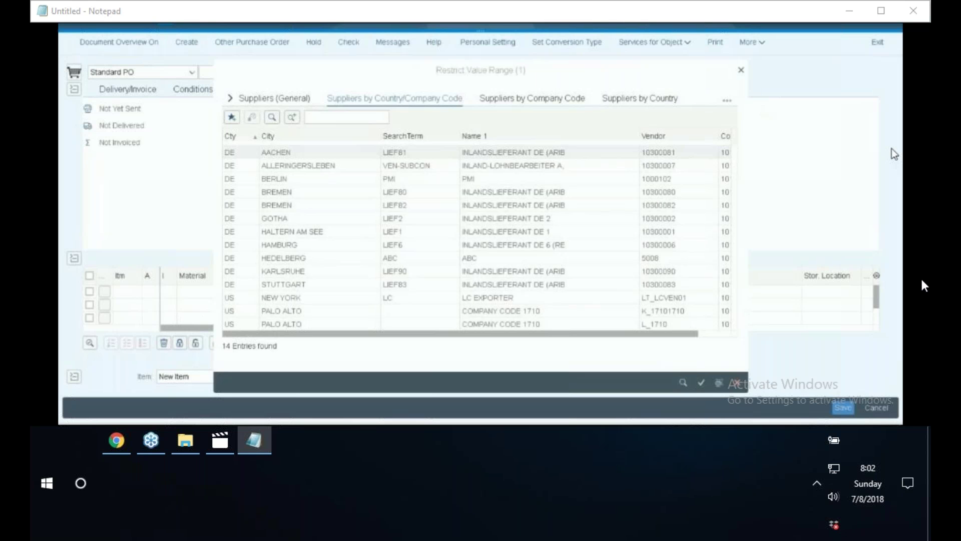
left_click_drag(683, 335, 716, 335)
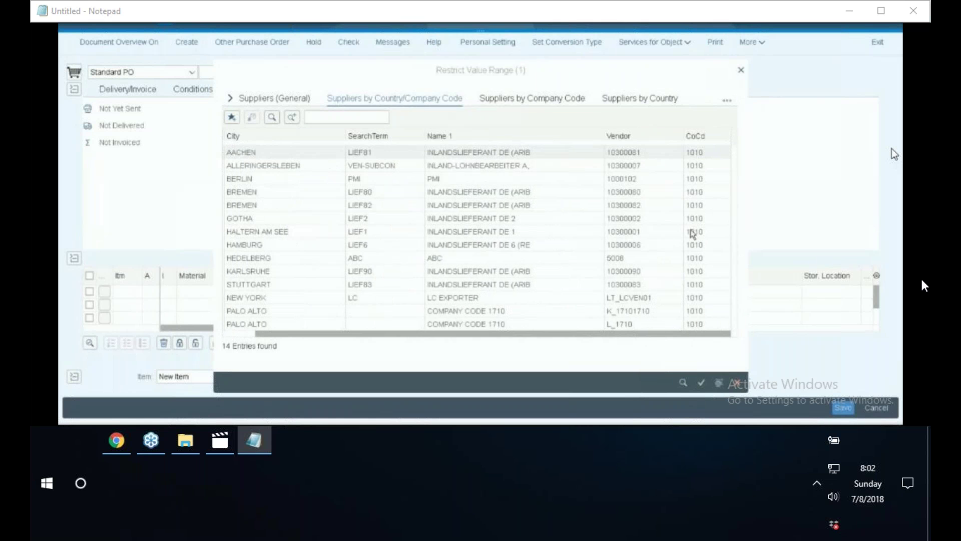
double_click(625, 193)
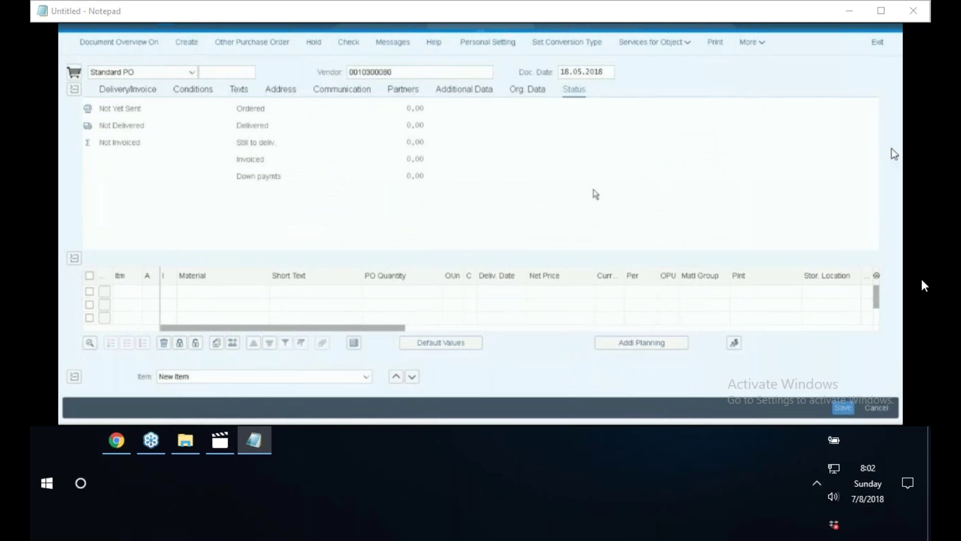
left_click(530, 104)
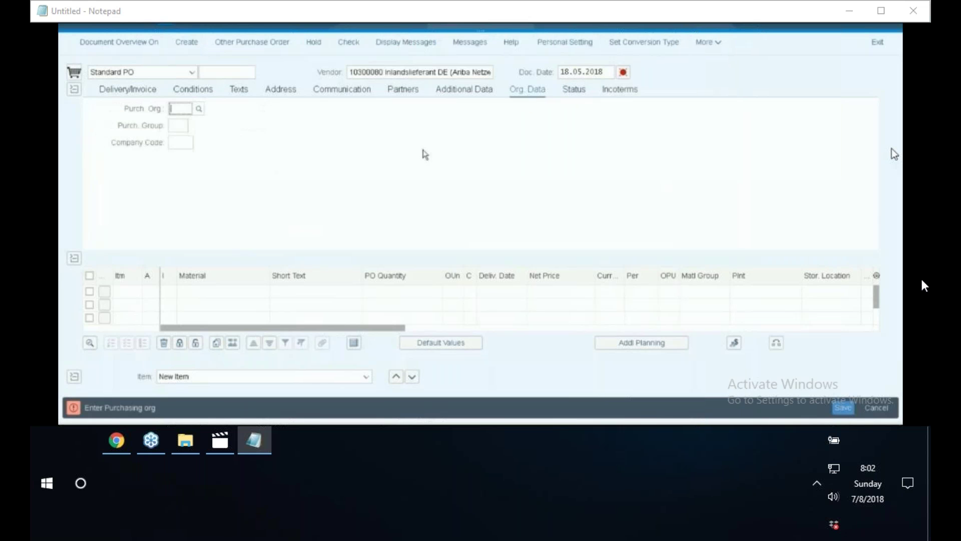
Set the purchasing organization to 1010
left_click(189, 109)
left_click(200, 110)
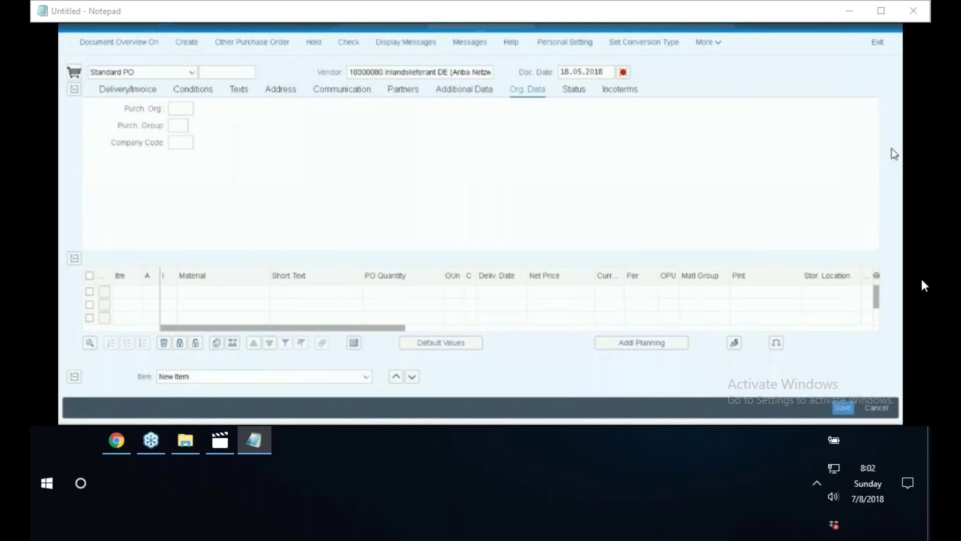
left_click(241, 126)
Choose purchasing group 001 and company code 1010 from the suggestions
left_click(179, 125)
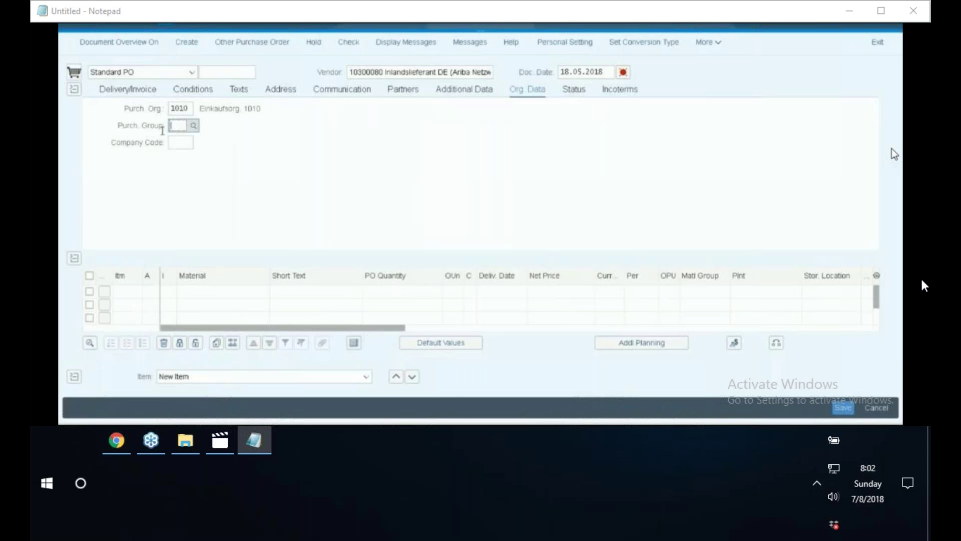
key("F4")
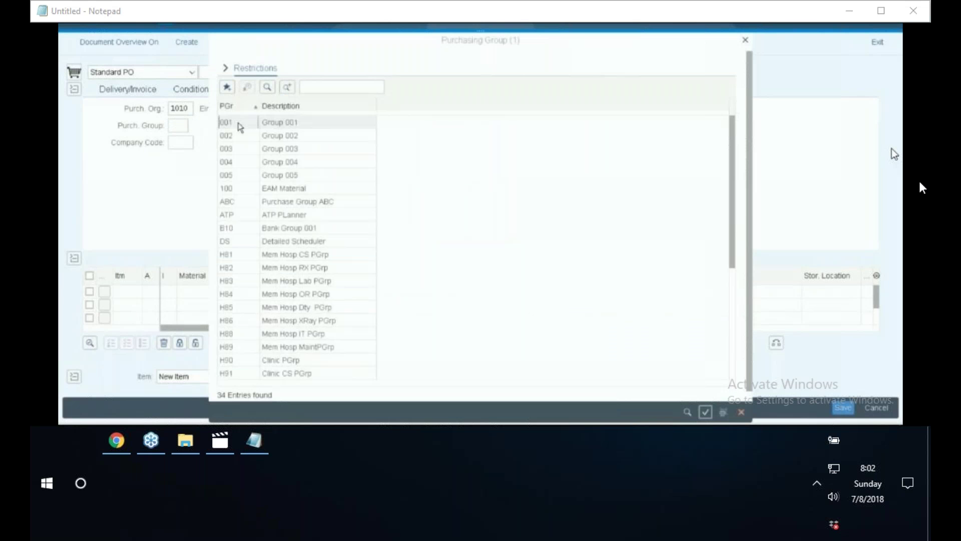
double_click(239, 123)
left_click(178, 142)
type("1010")
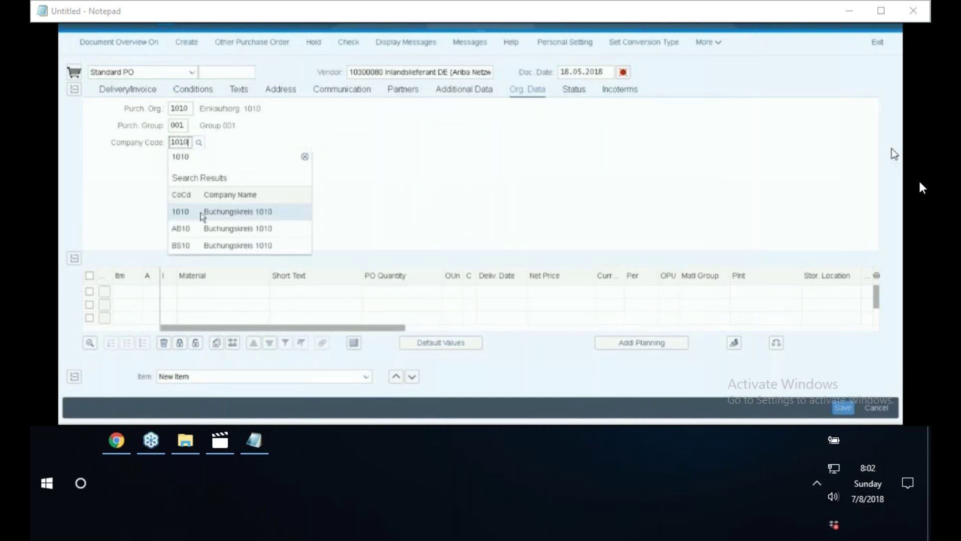
left_click(203, 217)
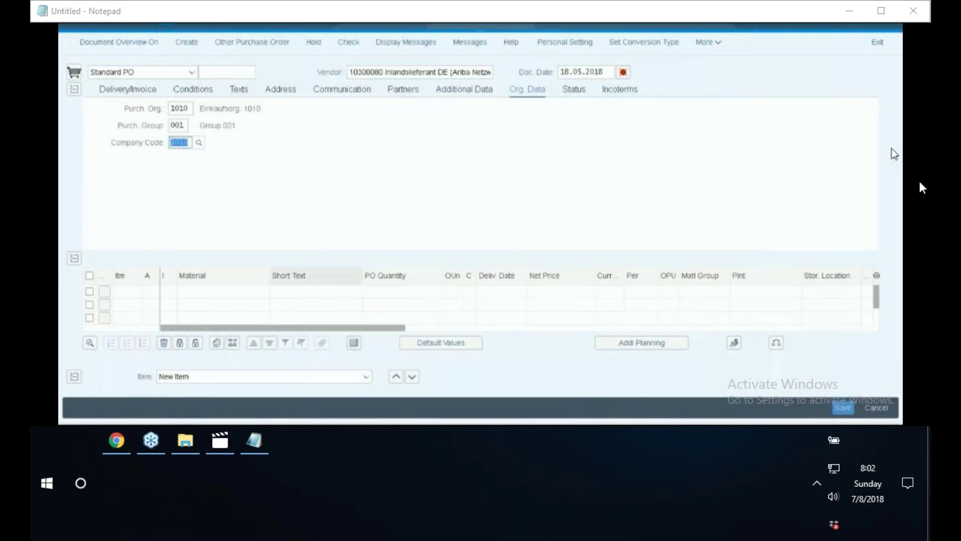
left_click_drag(345, 330, 549, 338)
left_click_drag(548, 328, 585, 329)
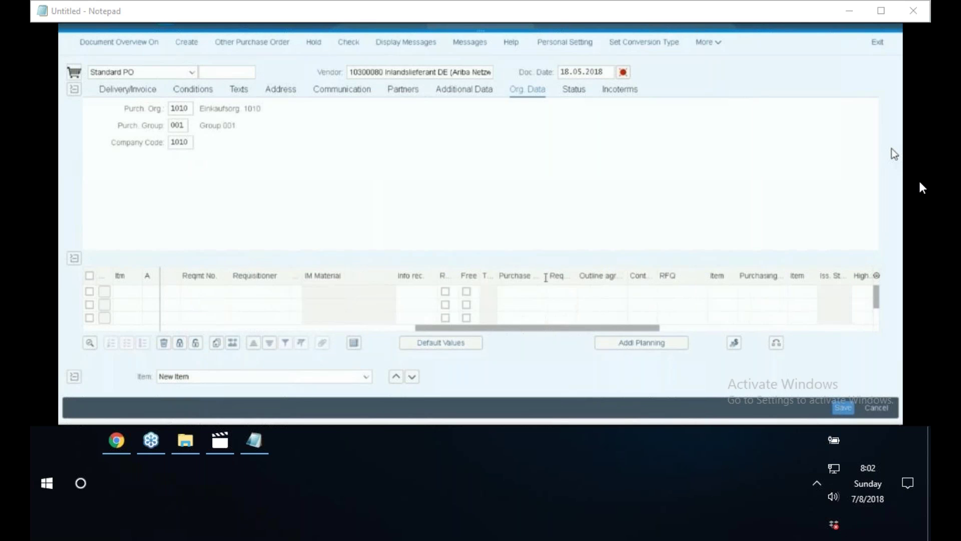
Enter requisition 10001514 in item 10's Purchase Req. cell so material, price and plant fill in
left_click(544, 276)
left_click_drag(544, 277, 595, 277)
left_click(543, 297)
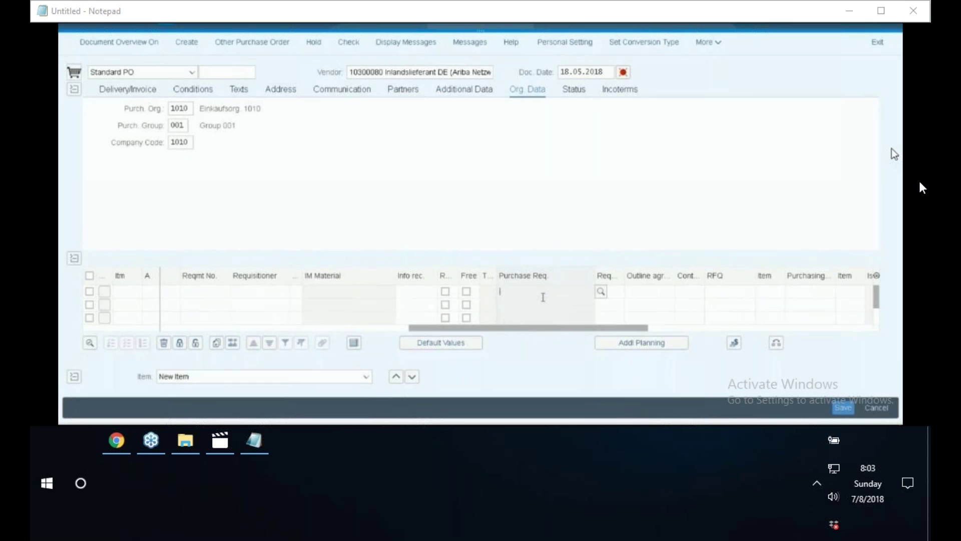
type("10001")
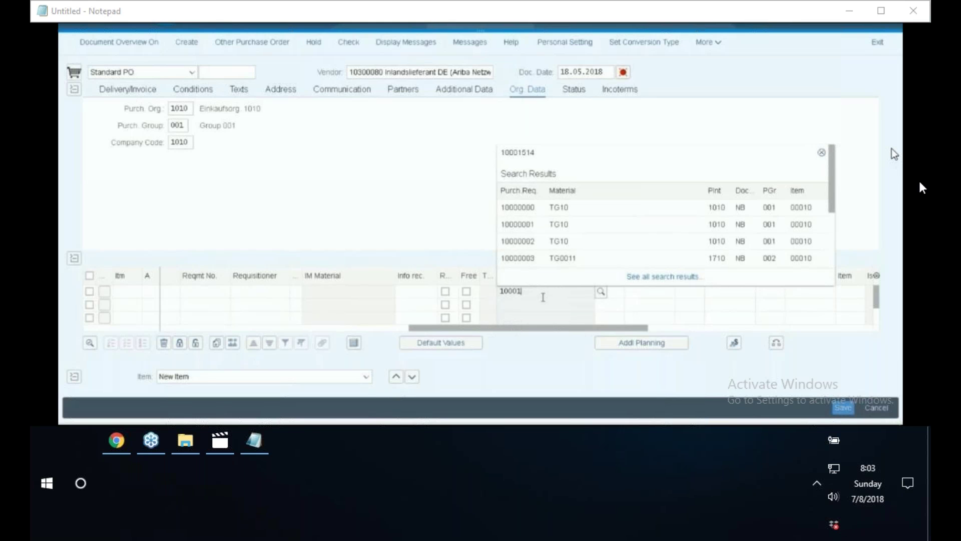
type("514")
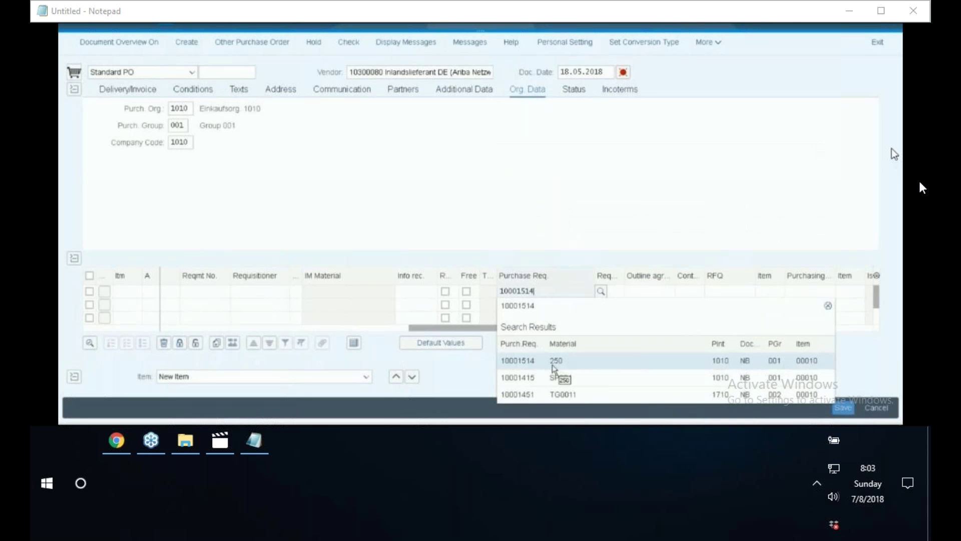
left_click(526, 362)
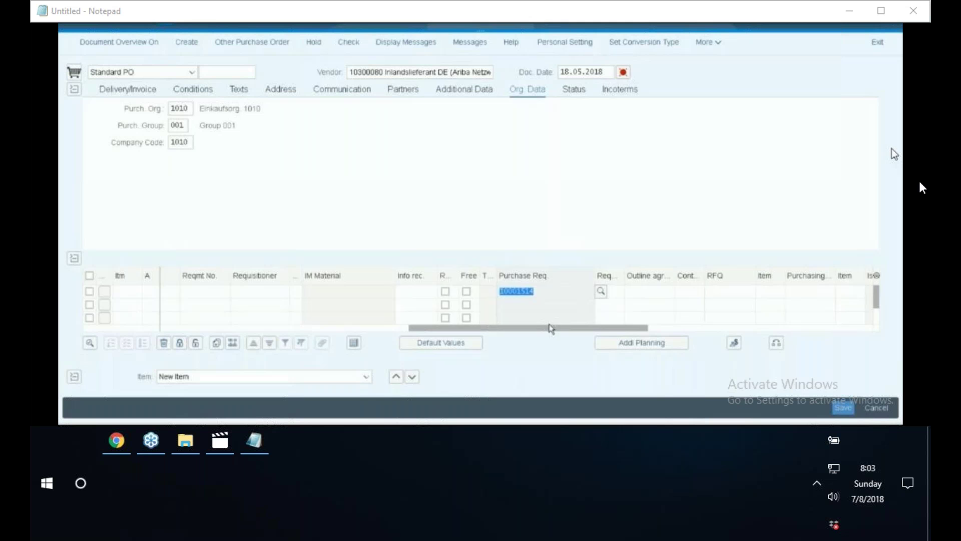
key("Return")
left_click(233, 291)
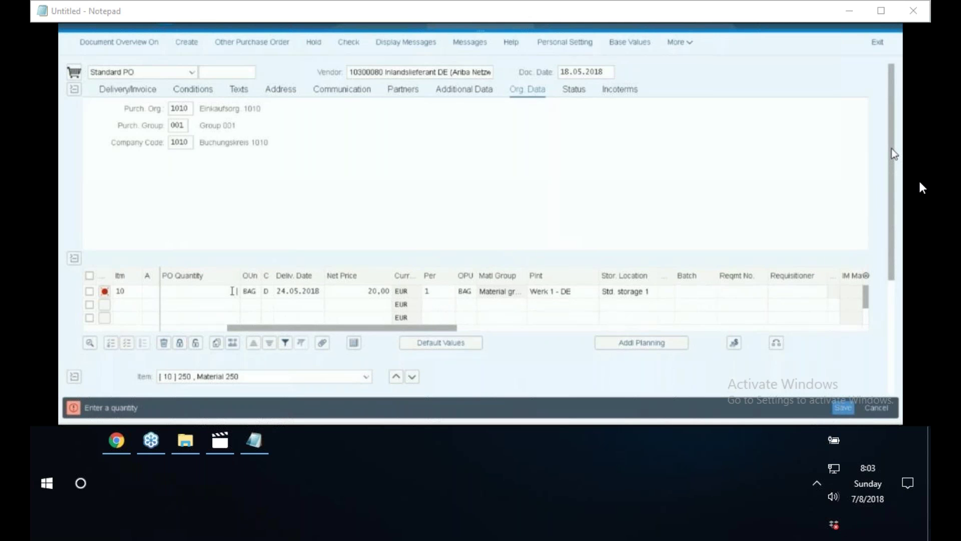
type("20")
key("ctrl+s")
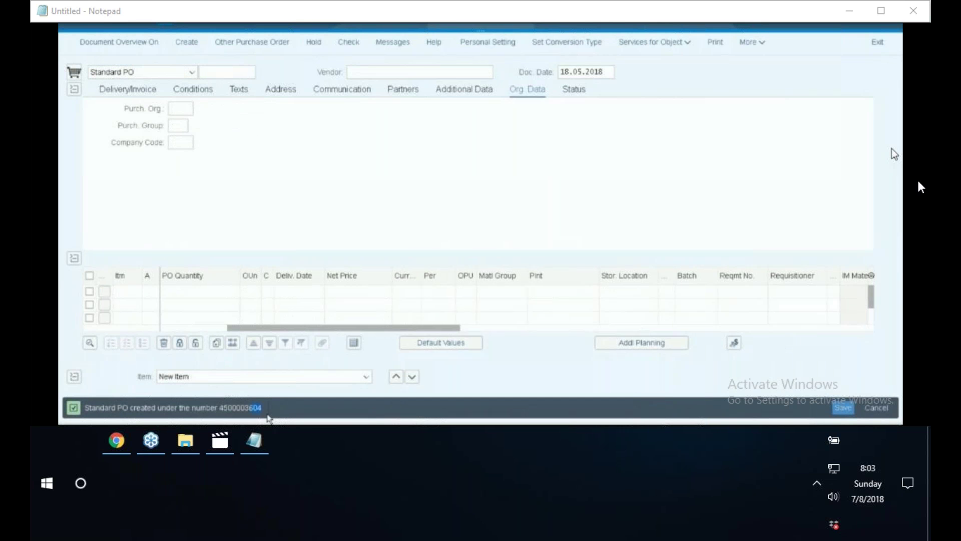
left_click_drag(268, 419, 218, 408)
key("ctrl+c")
key("alt+Tab")
key("ctrl+v")
type("---")
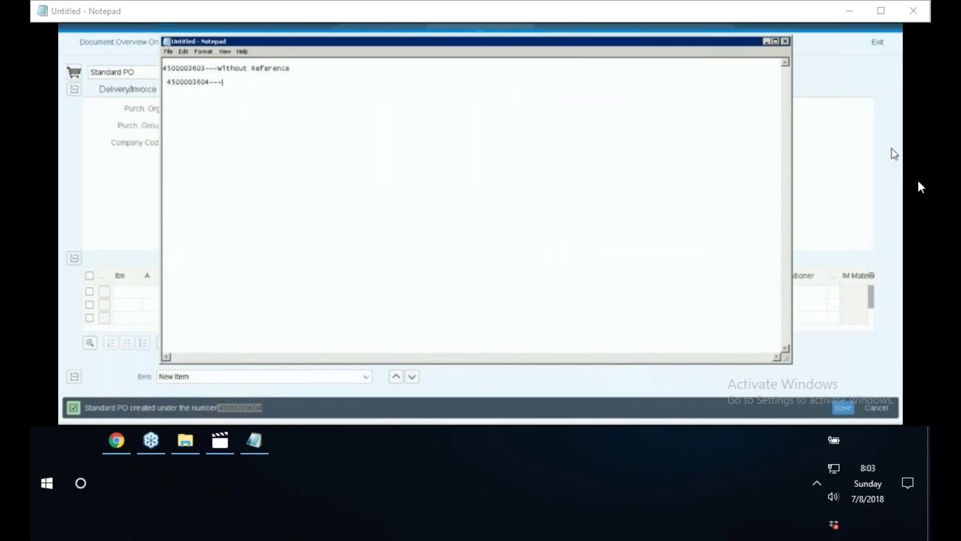
type("Purchase Requisition")
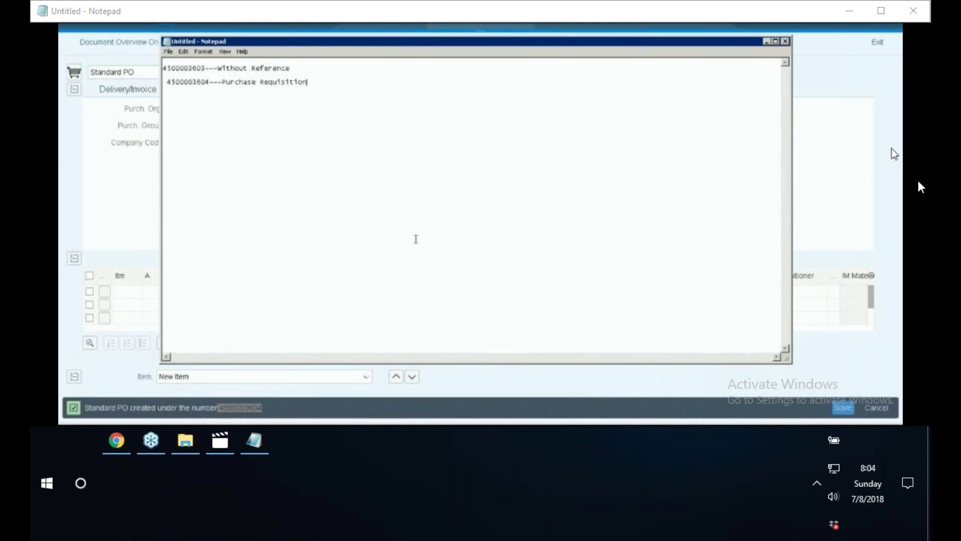
Minimize Notepad and bring up the Paint purchase-order diagram
left_click(767, 42)
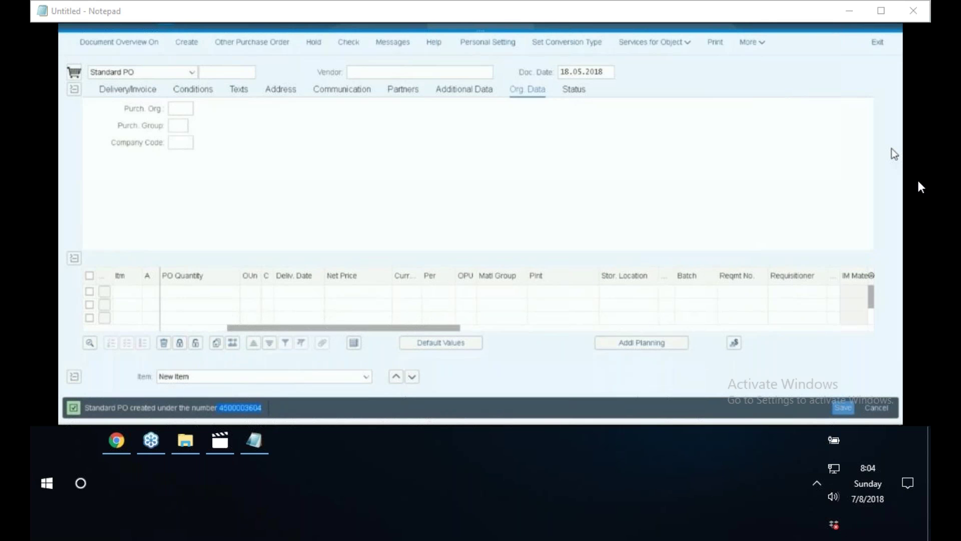
mouse_move(220, 400)
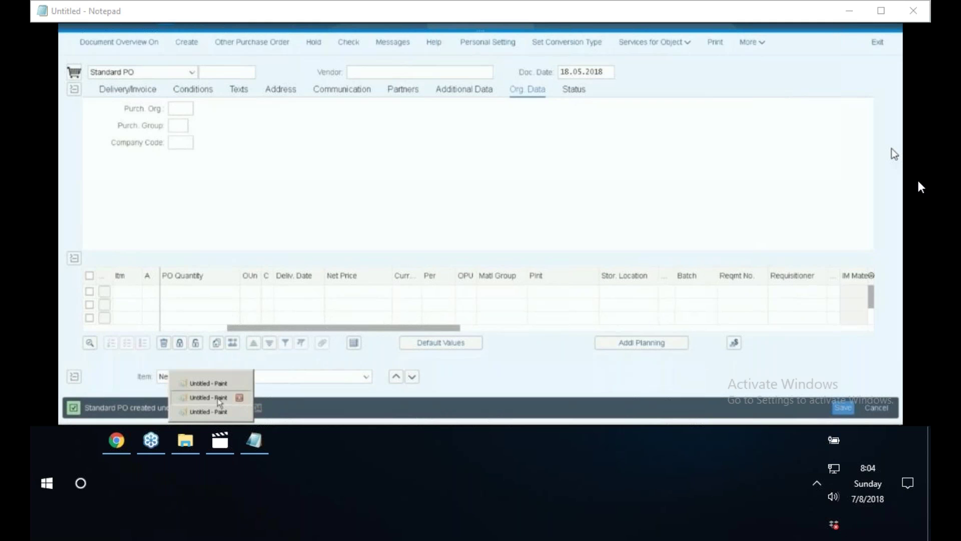
left_click(220, 401)
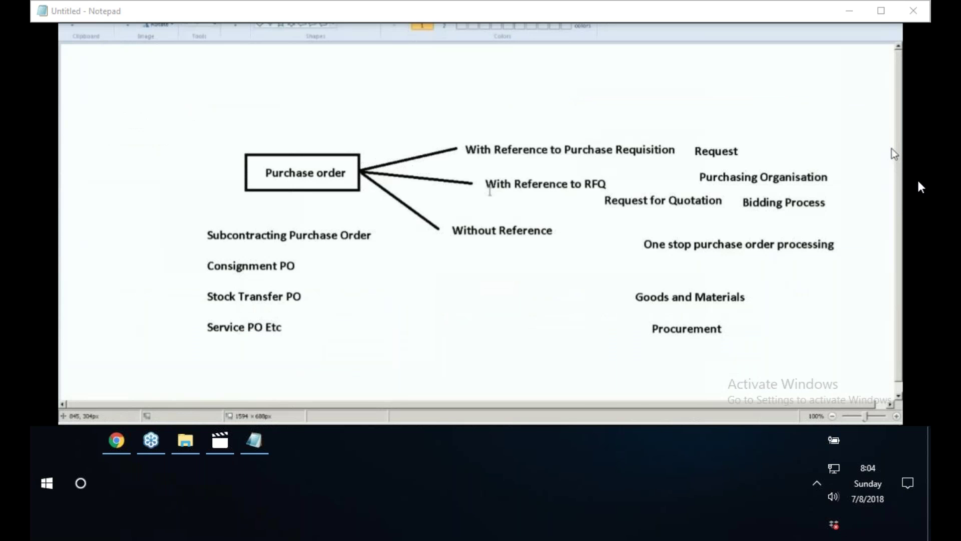